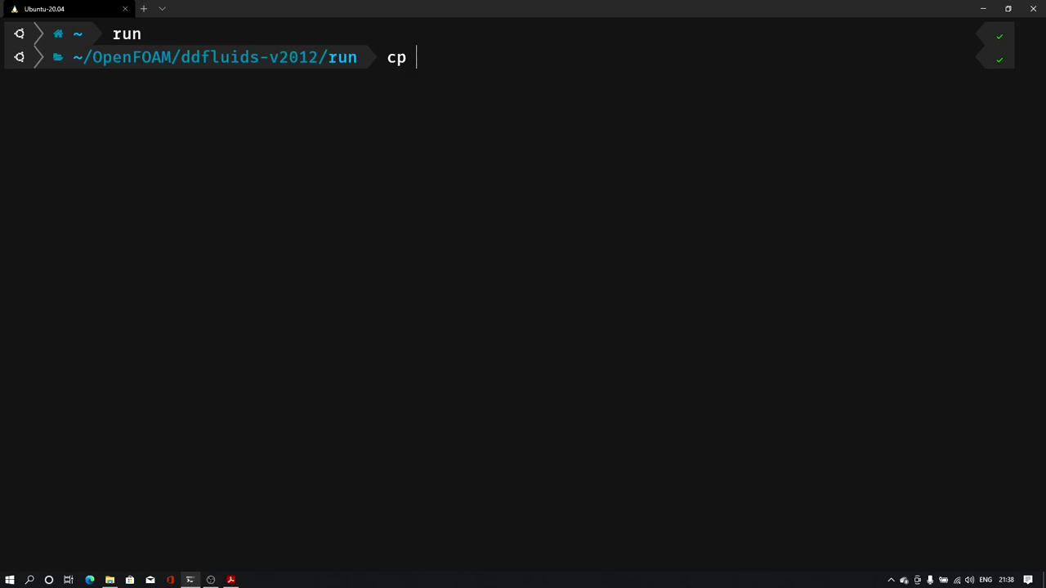
# - Recursively copy $FOAM_TUTORIALS/multiphase/interFoam/laminar/damBreak/damBreak into the run directory as vof
pyautogui.write('-r $FOAM')
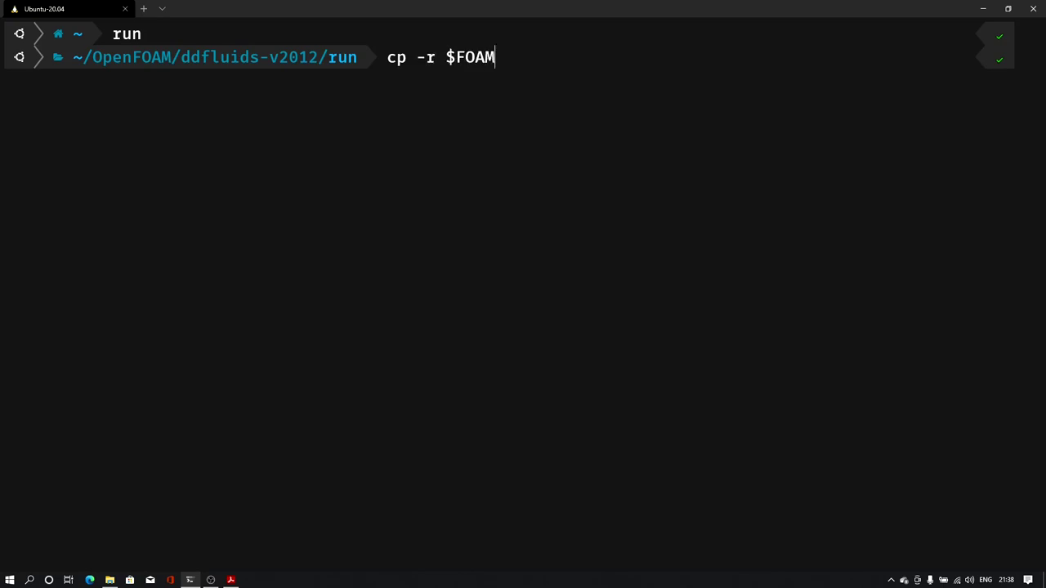
pyautogui.write('_TUT')
pyautogui.press('Tab')
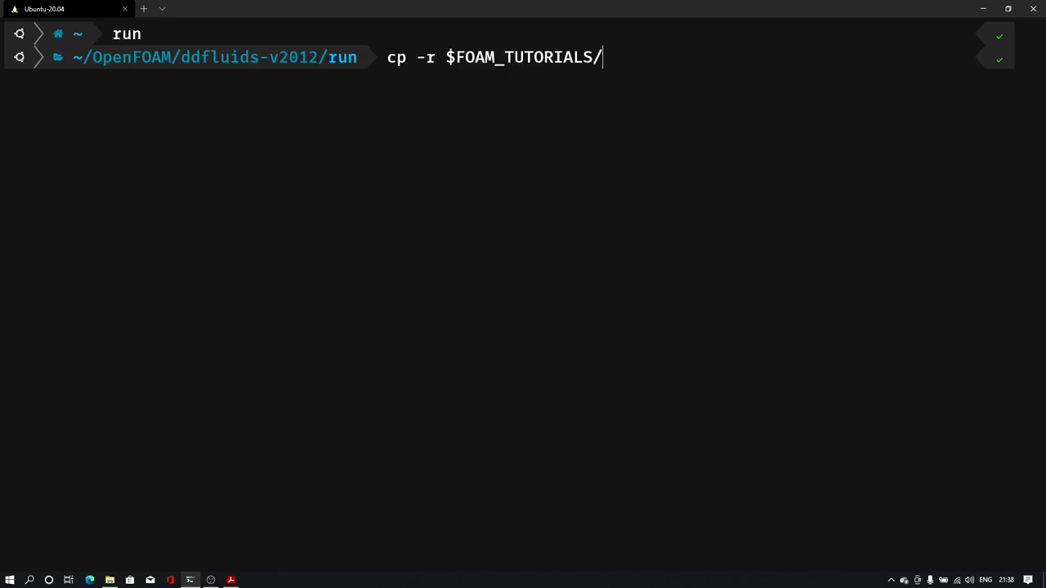
pyautogui.write('mu')
pyautogui.press('Tab')
pyautogui.write('inter')
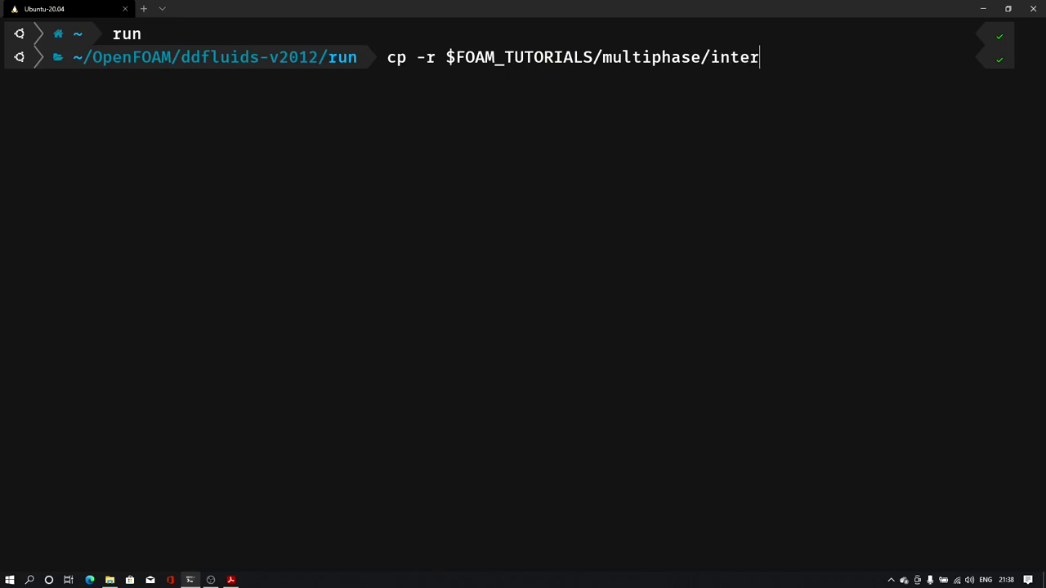
pyautogui.write('F')
pyautogui.press('Tab')
pyautogui.write('da')
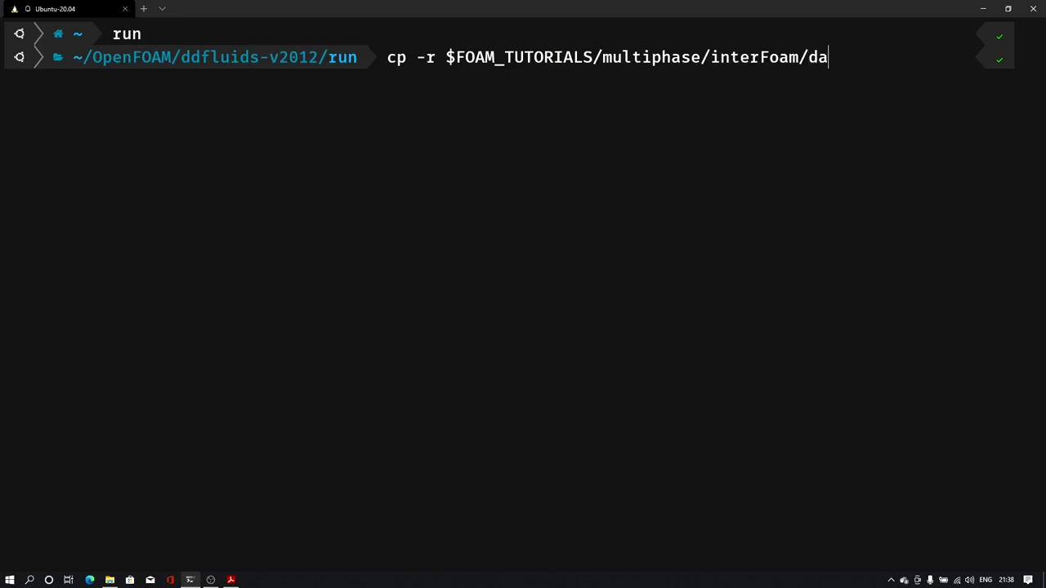
pyautogui.press('BackSpace')
pyautogui.press('BackSpace')
pyautogui.write('l')
pyautogui.press('Tab')
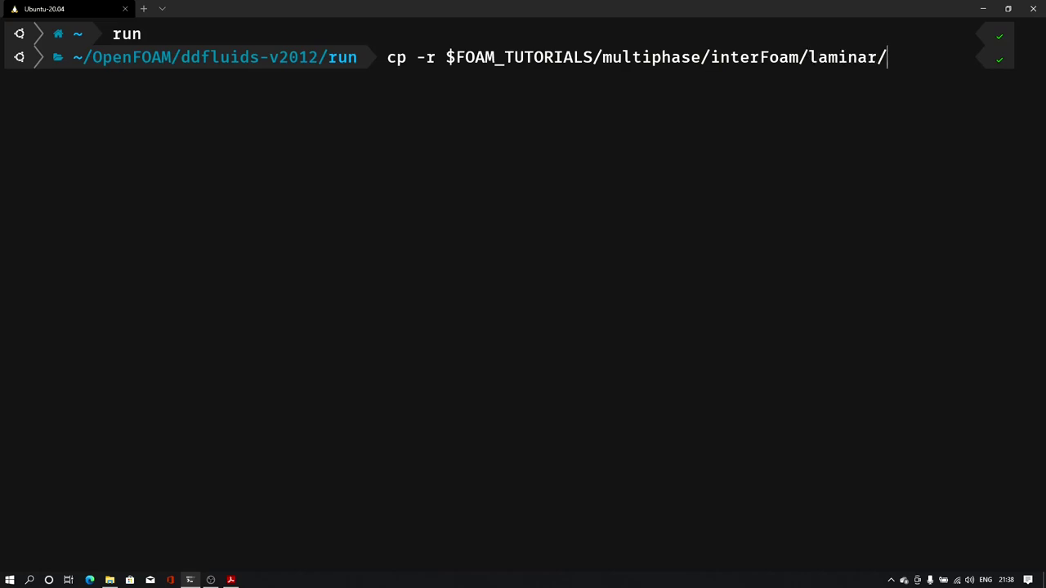
pyautogui.write('d')
pyautogui.press('Tab')
pyautogui.write('/')
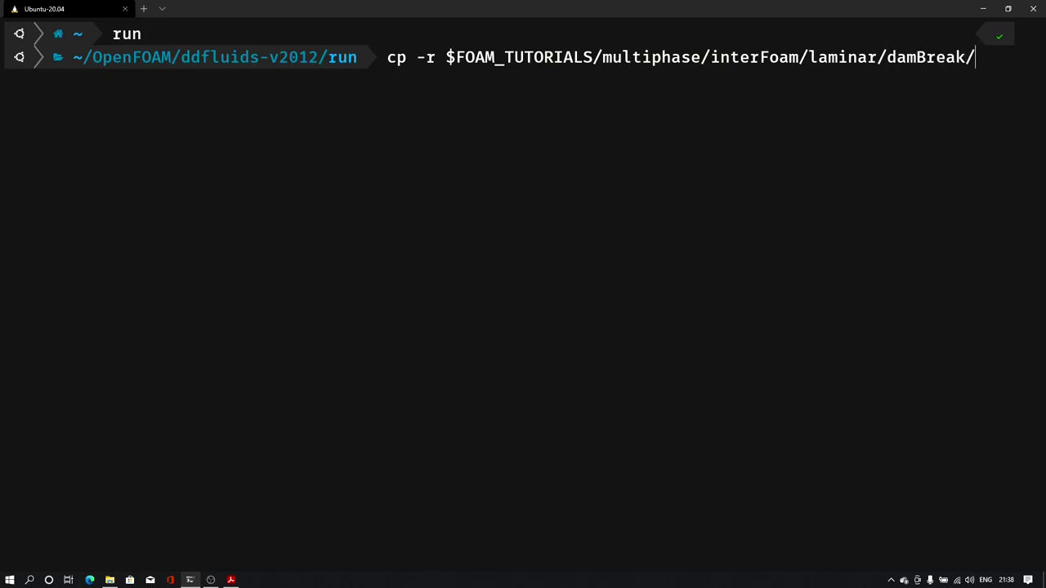
pyautogui.write('d')
pyautogui.press('Tab')
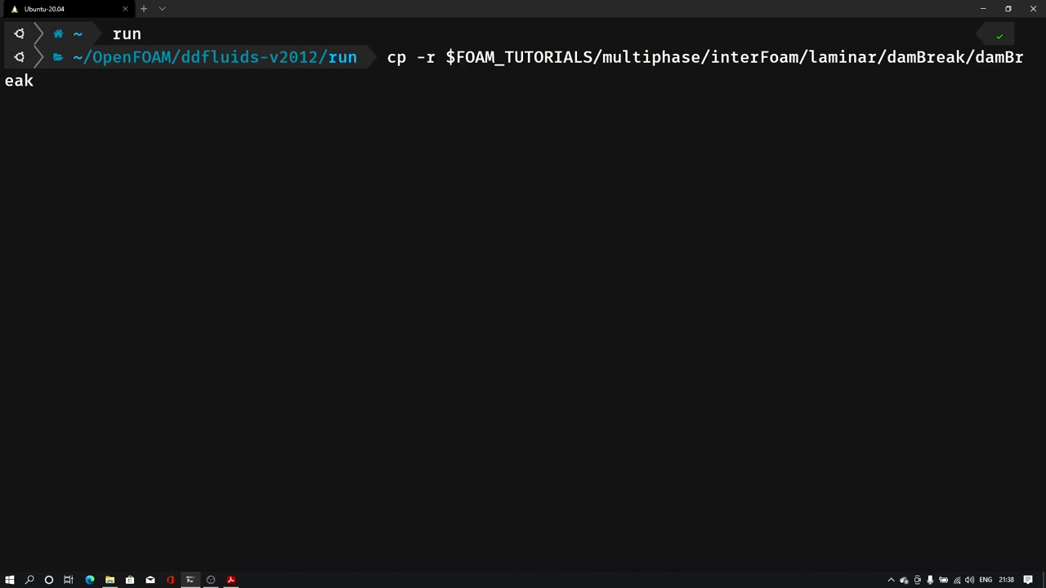
pyautogui.write('vof')
pyautogui.press('Return')
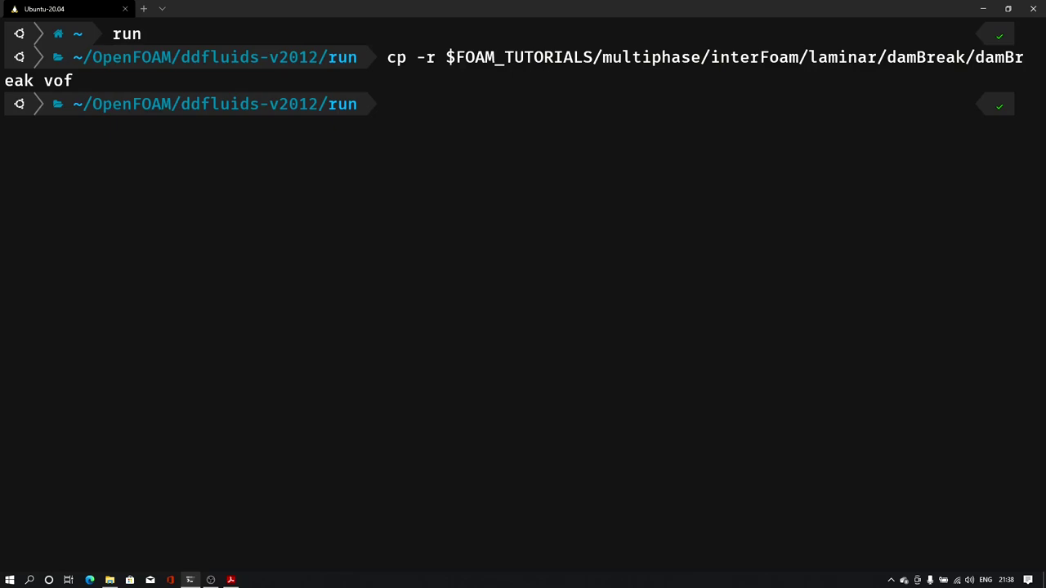
# - List the run directory's contents to check for the copied vof folder
pyautogui.write('ls')
pyautogui.press('Return')
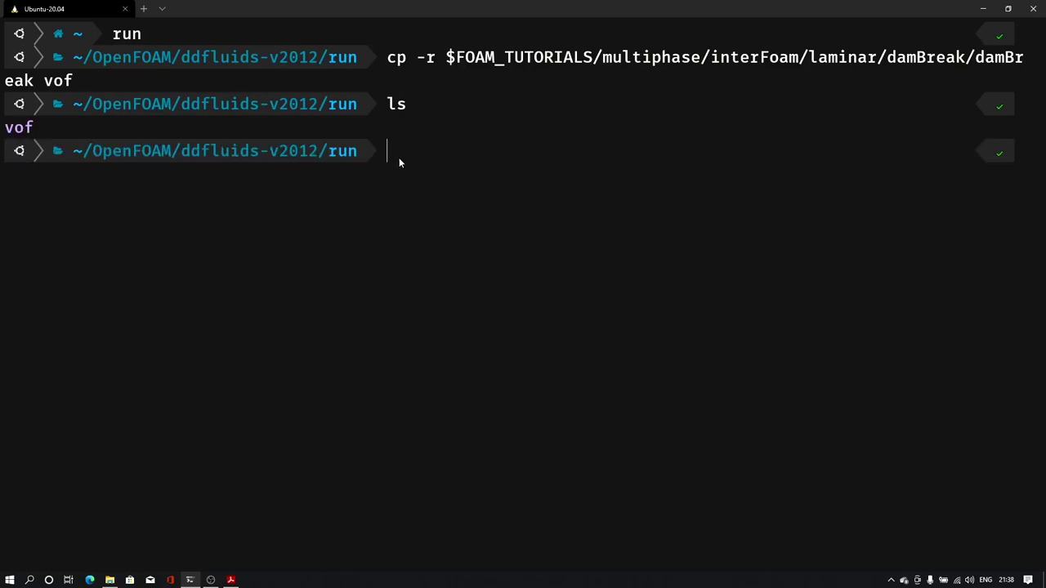
pyautogui.doubleClick(18, 129)
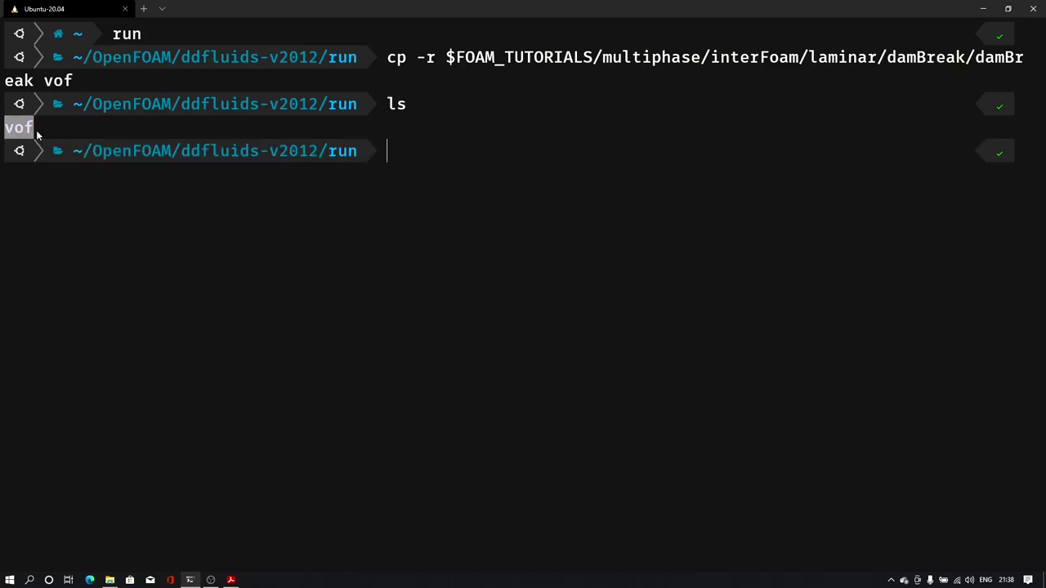
pyautogui.click(435, 154)
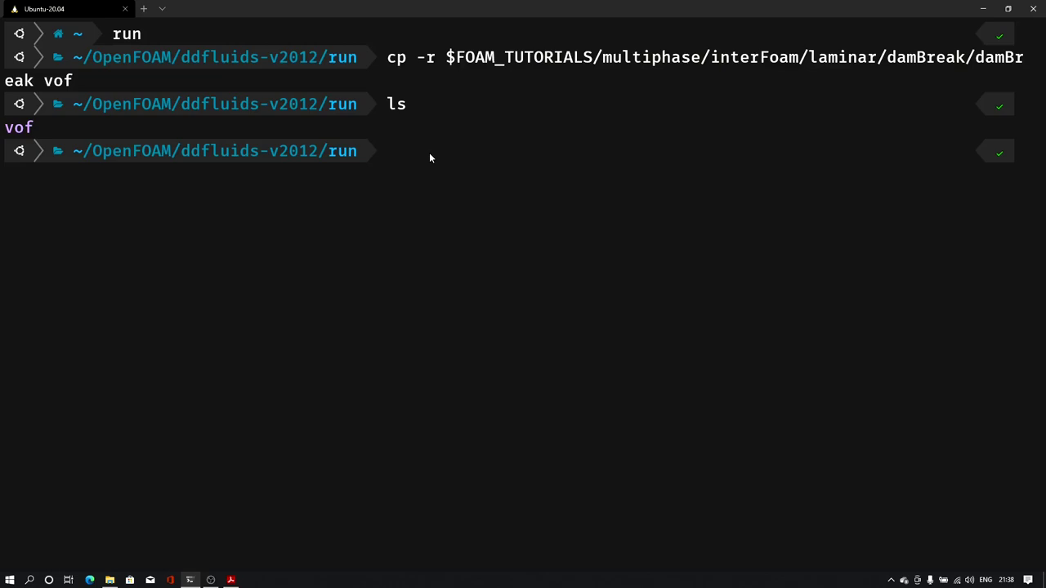
# - Enter the vof case directory and list its top-level files and folders
pyautogui.write('cd vof/')
pyautogui.press('Return')
pyautogui.write('ls')
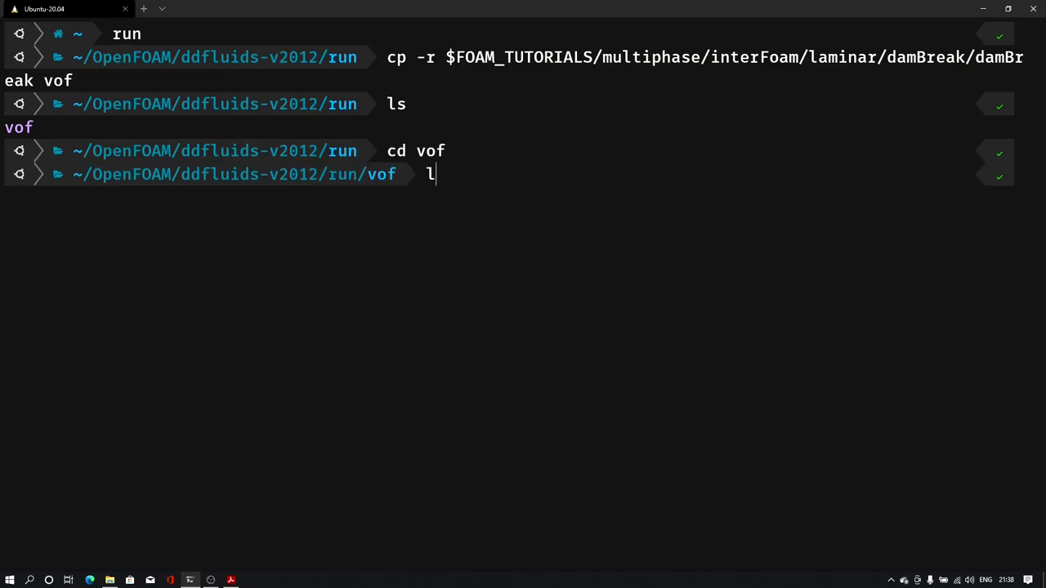
pyautogui.press('Return')
pyautogui.moveTo(5, 201); pyautogui.dragTo(86, 209)
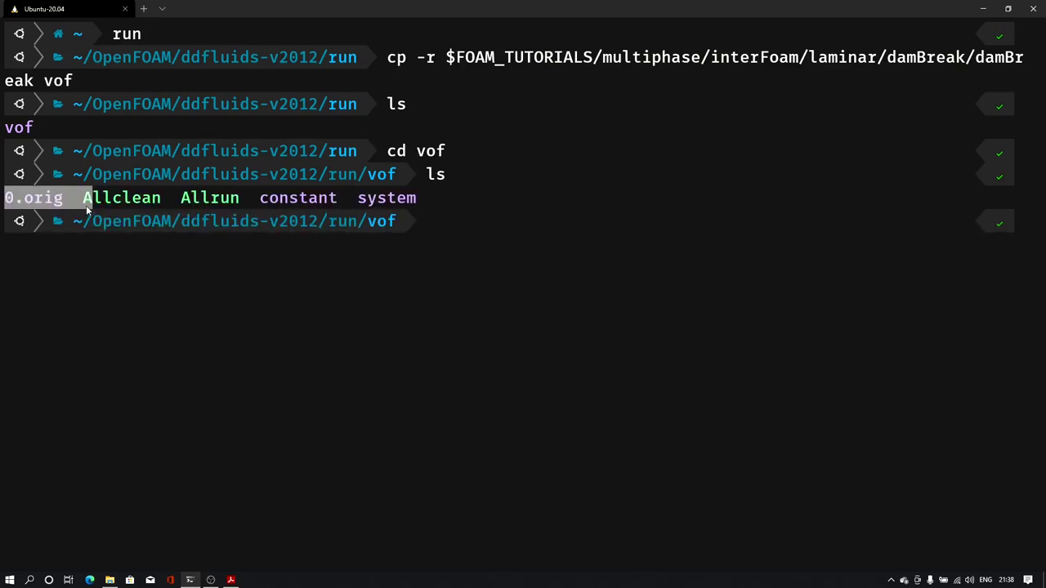
pyautogui.click(301, 200)
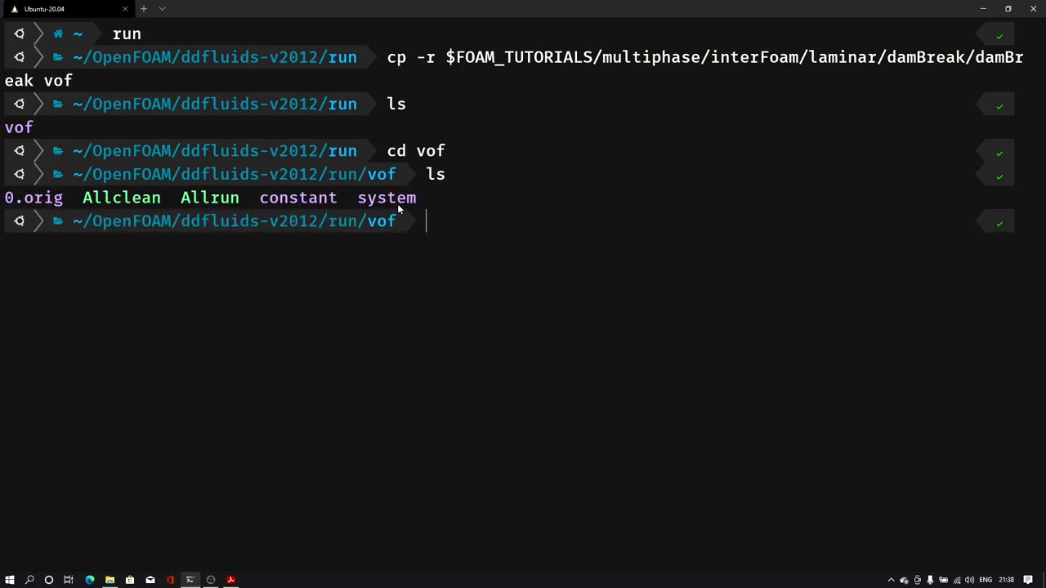
pyautogui.doubleClick(397, 203)
pyautogui.doubleClick(318, 205)
pyautogui.click(469, 219)
# - List the contents of all vof subfolders with ls * and examine the field files in 0.orig
pyautogui.write('ls *')
pyautogui.press('Return')
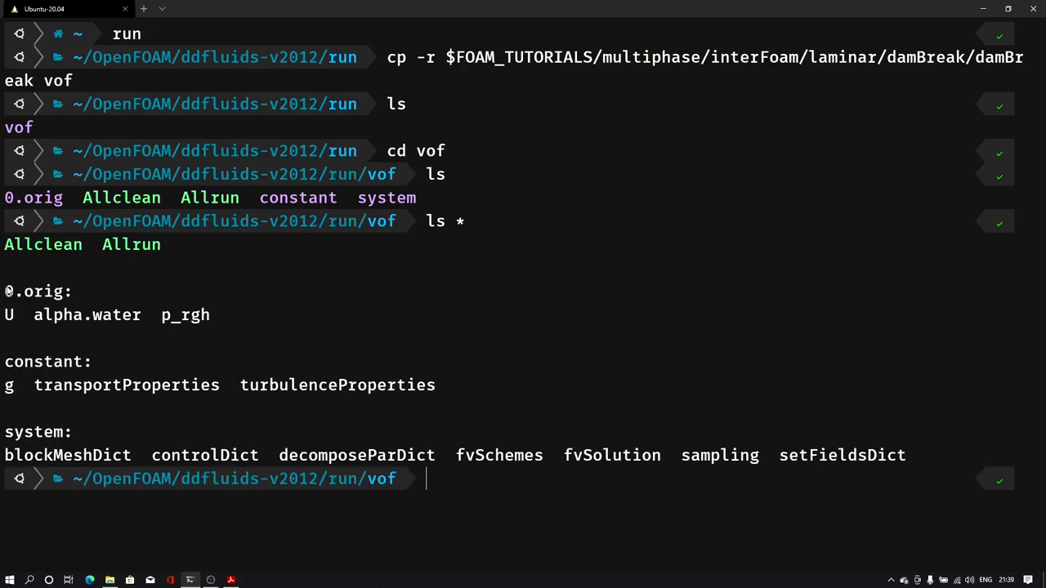
pyautogui.moveTo(6, 291); pyautogui.dragTo(70, 292)
pyautogui.moveTo(6, 316); pyautogui.dragTo(22, 317)
pyautogui.moveTo(157, 318); pyautogui.dragTo(219, 323)
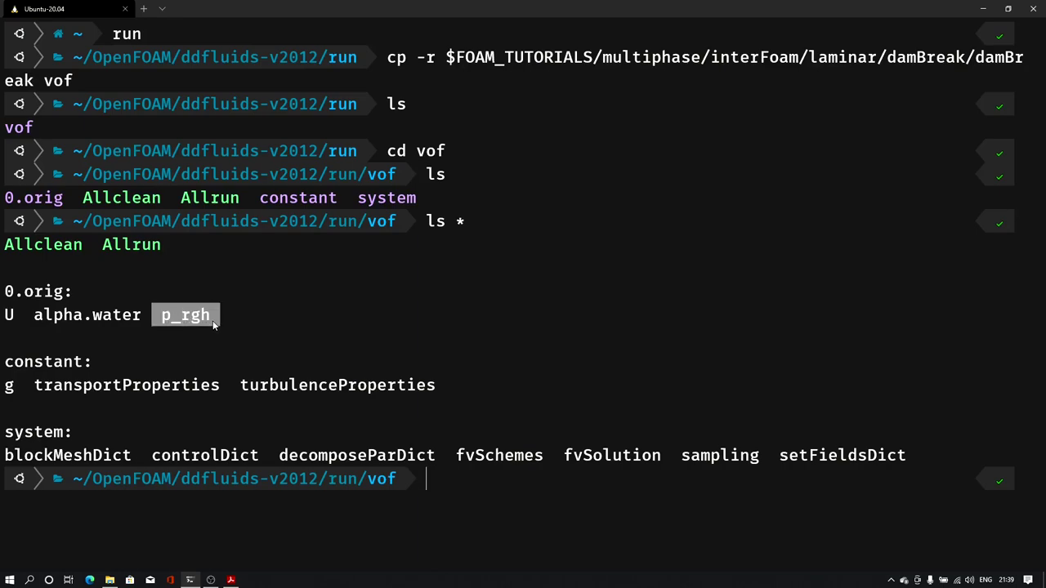
pyautogui.click(172, 324)
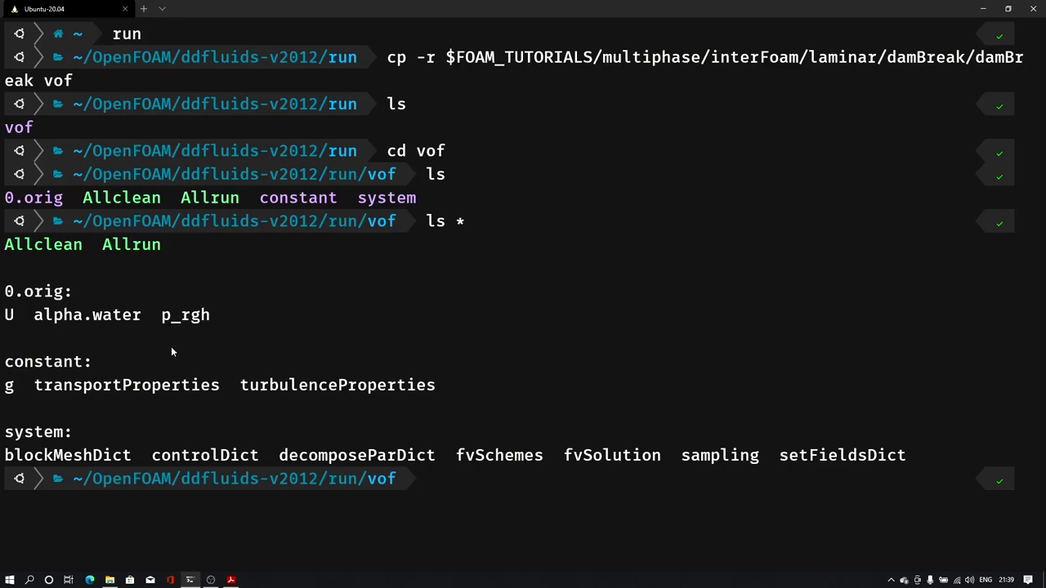
pyautogui.moveTo(35, 319); pyautogui.dragTo(143, 321)
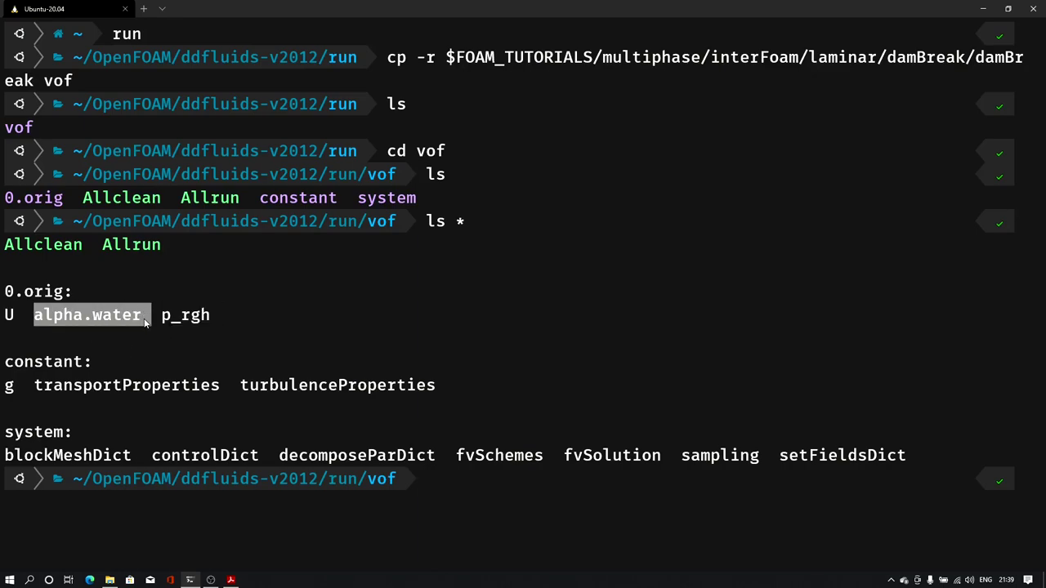
pyautogui.click(125, 330)
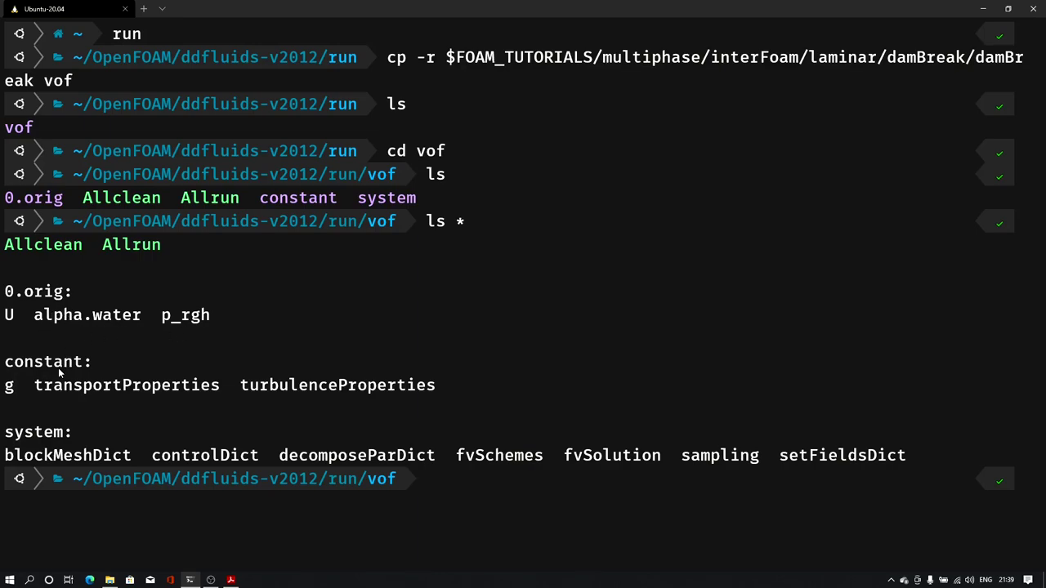
# - Examine the listed files of the constant and system folders, including transportProperties, turbulenceProperties and blockMeshDict
pyautogui.moveTo(5, 365); pyautogui.dragTo(93, 365)
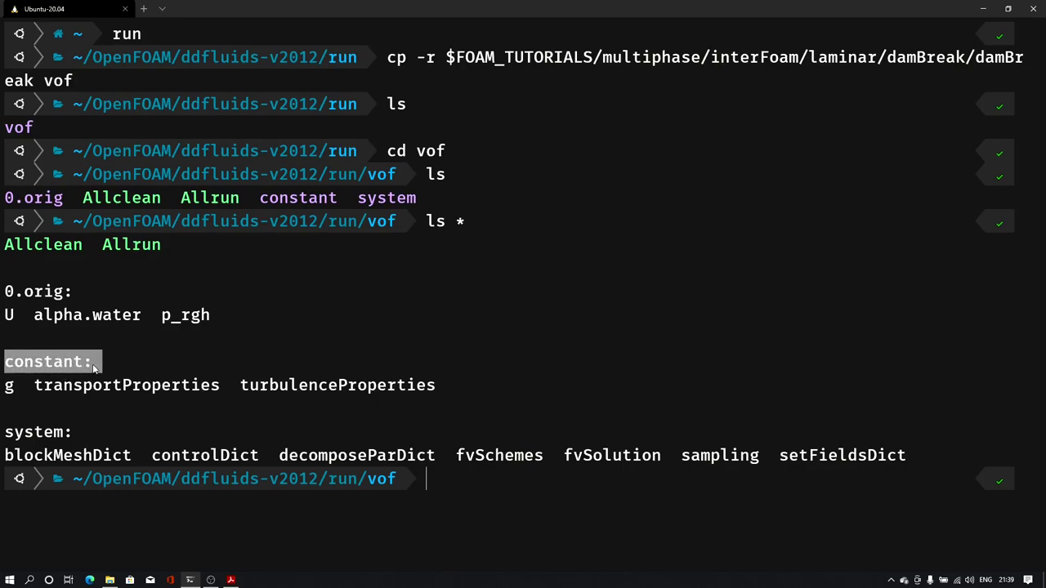
pyautogui.doubleClick(8, 386)
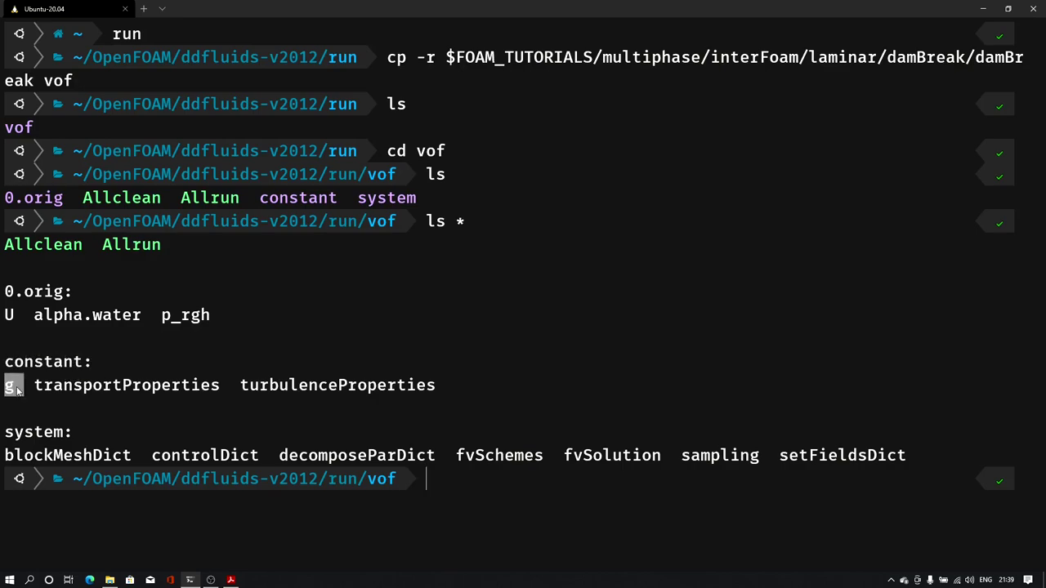
pyautogui.doubleClick(118, 390)
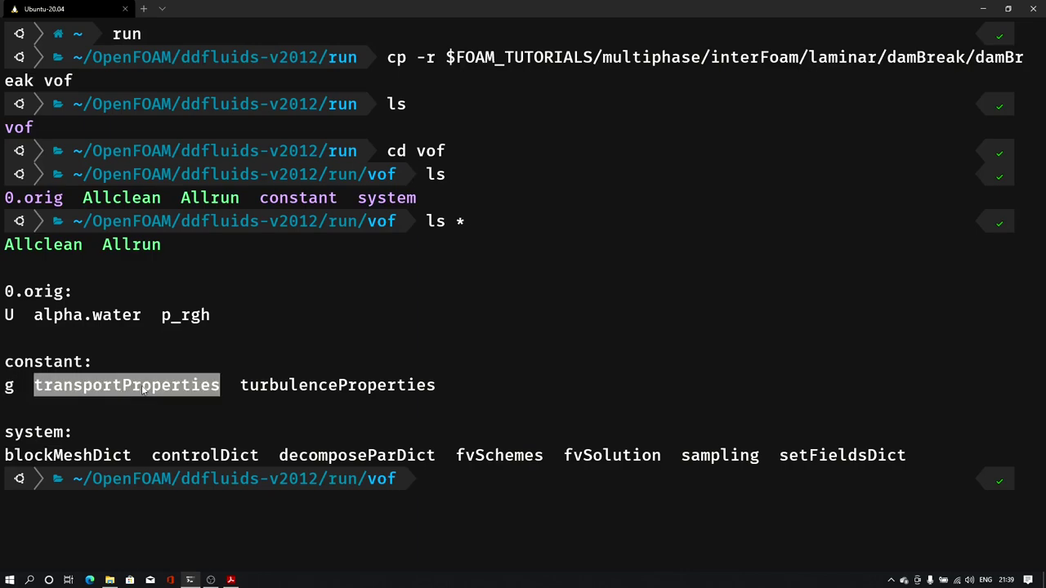
pyautogui.doubleClick(300, 390)
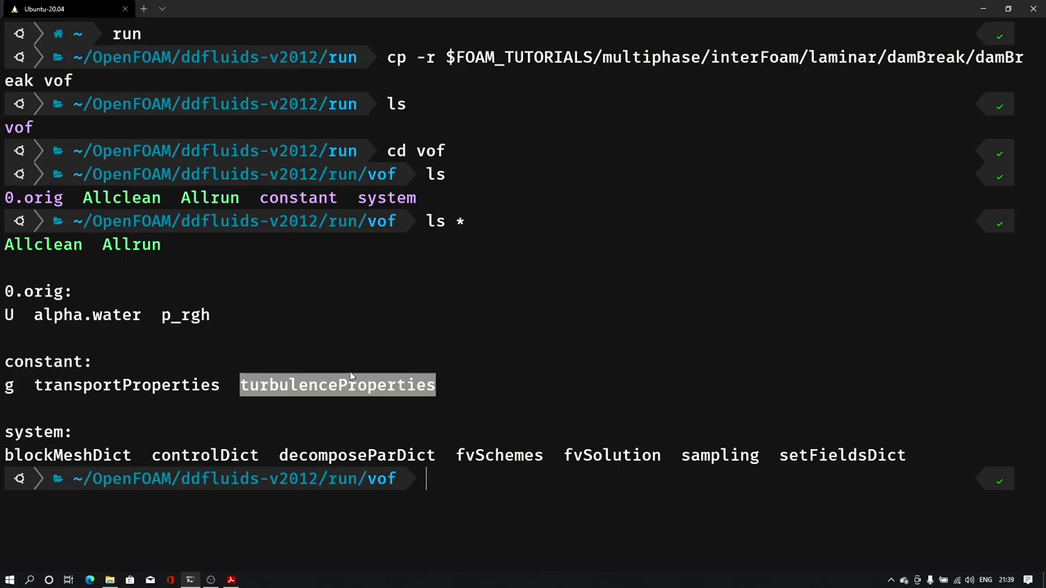
pyautogui.click(259, 390)
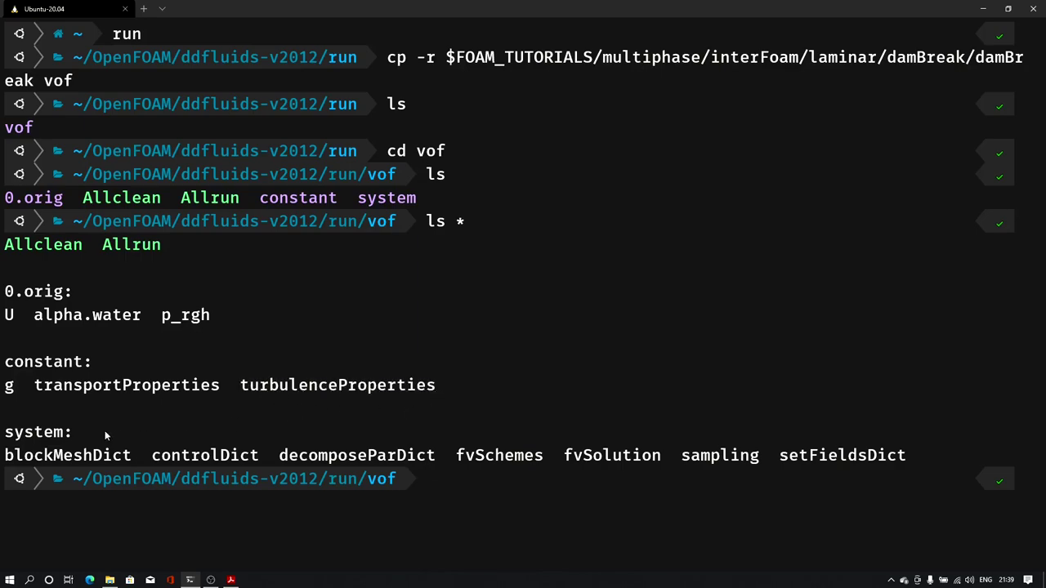
pyautogui.doubleClick(38, 435)
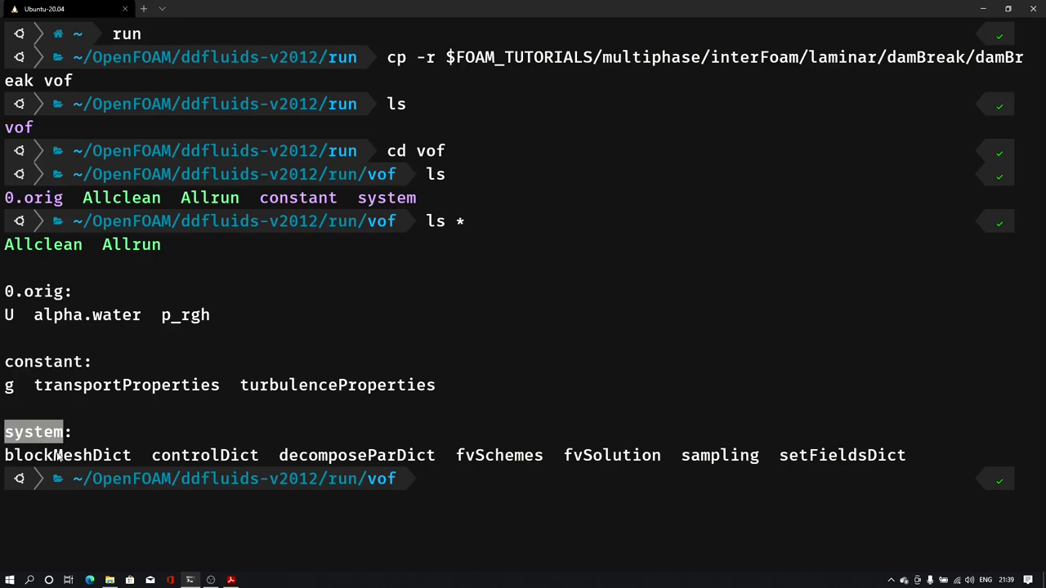
pyautogui.doubleClick(69, 460)
pyautogui.click(229, 465)
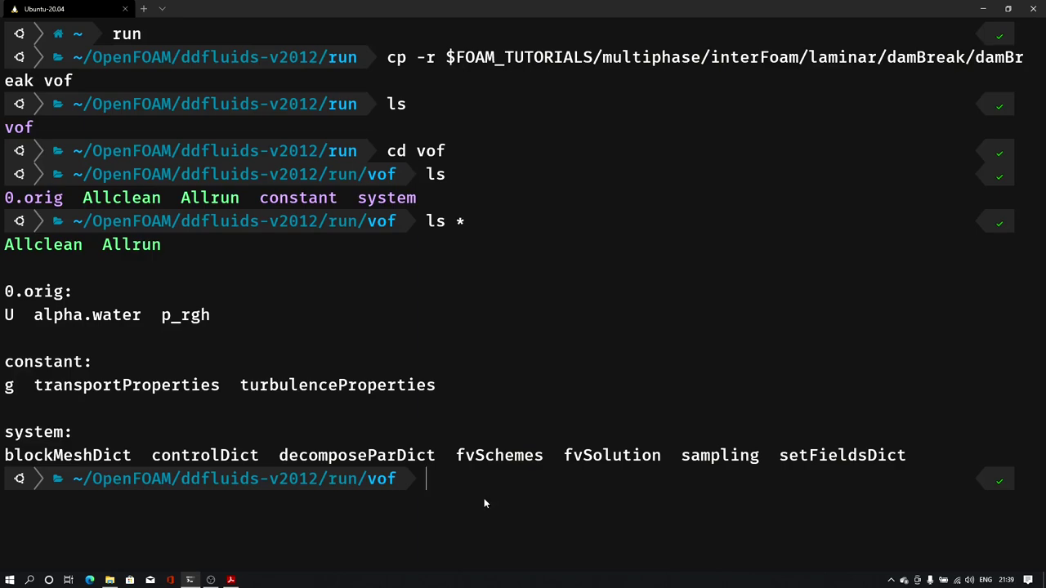
# - Clear the terminal output
pyautogui.write('clear')
pyautogui.press('Tab')
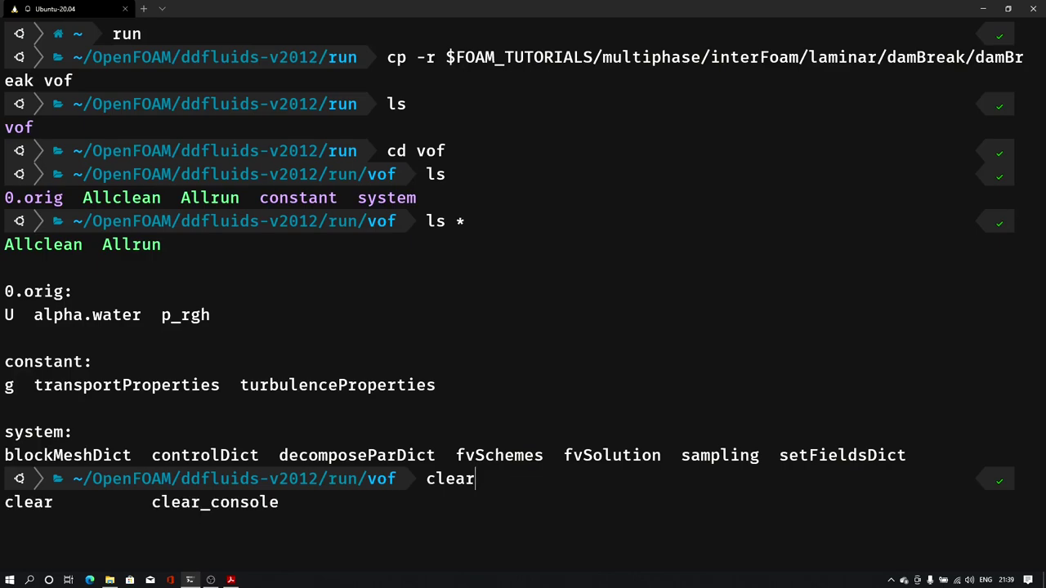
pyautogui.press('BackSpace')
pyautogui.write('r')
pyautogui.press('Return')
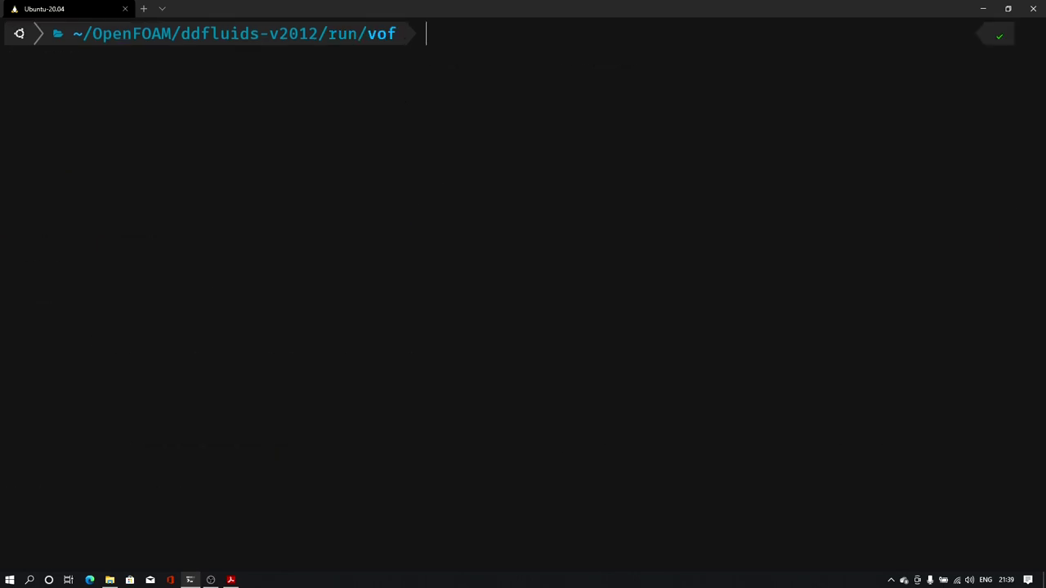
# - Switch to VoF.pdf in Adobe Acrobat and view the blockMeshDict slide on cylinder geometry and mesh
pyautogui.press('super+Tab')
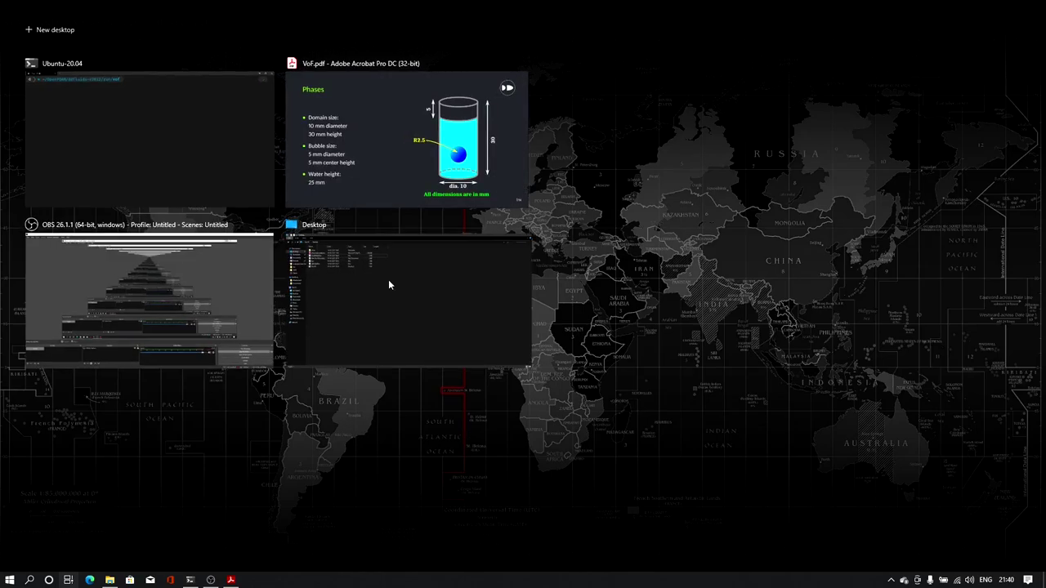
pyautogui.click(432, 135)
pyautogui.click(430, 131)
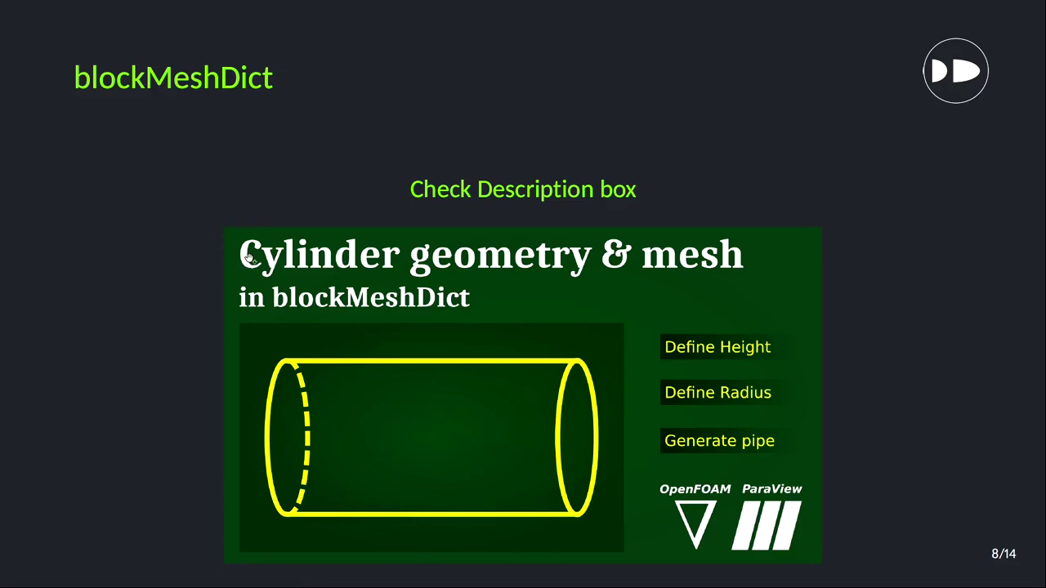
# - Switch back to the Ubuntu terminal and open system/blockMeshDict with notepad.exe in a maximized window
pyautogui.press('super+Tab')
pyautogui.click(327, 107)
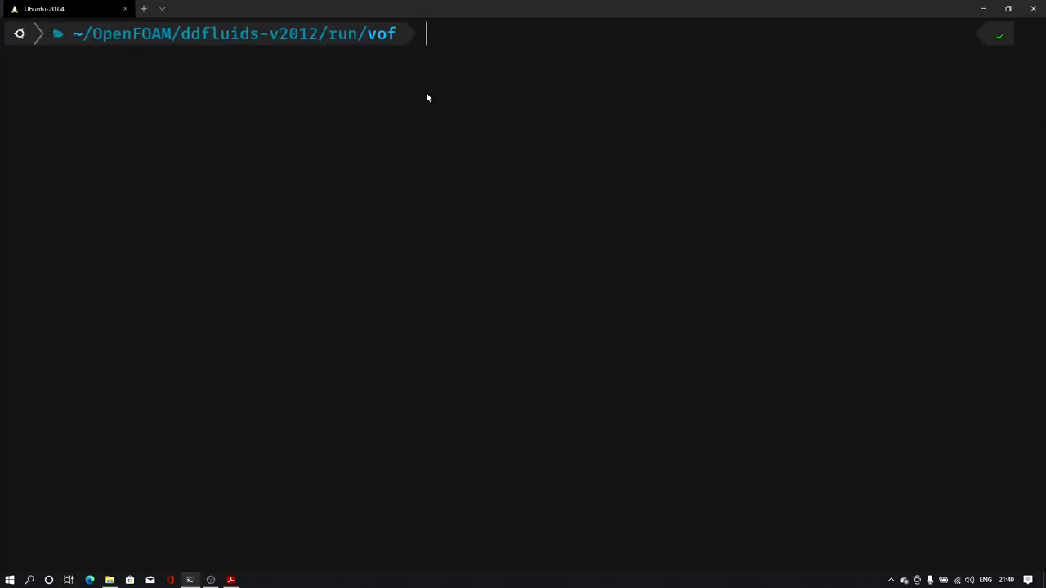
pyautogui.write('notepad.exe')
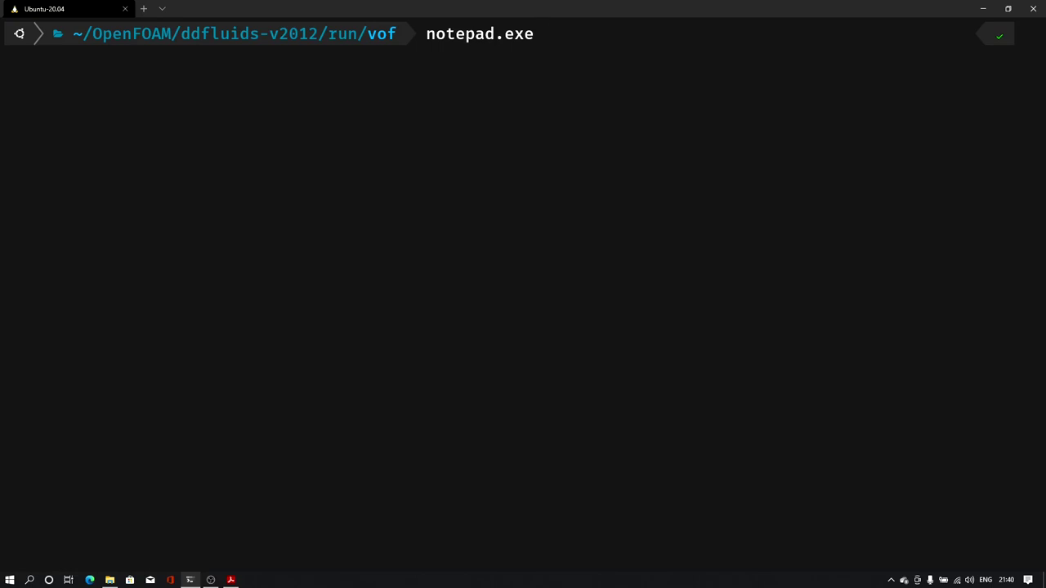
pyautogui.write(' system/blockMeshDict')
pyautogui.press('Return')
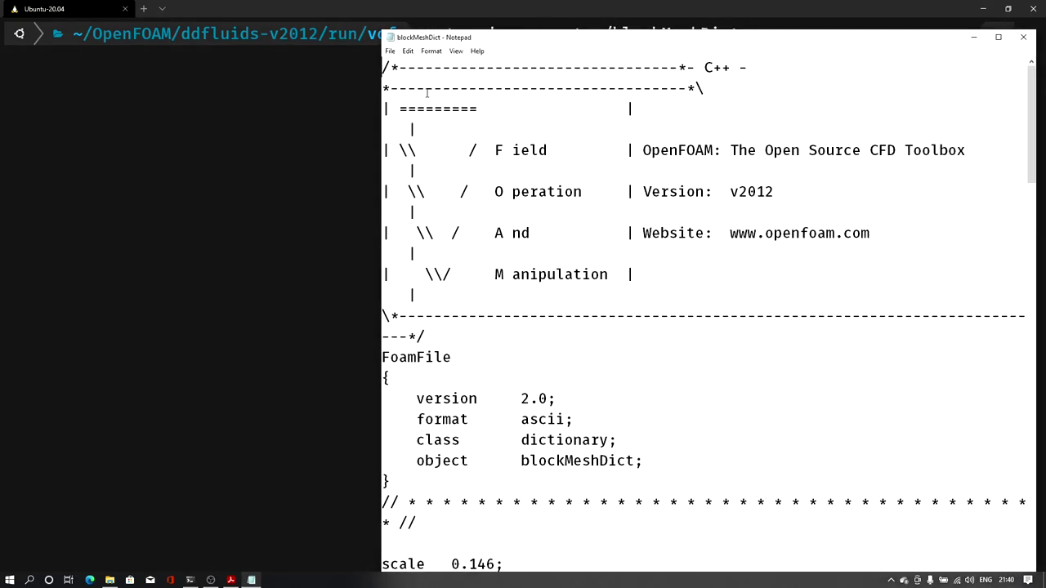
pyautogui.click(998, 37)
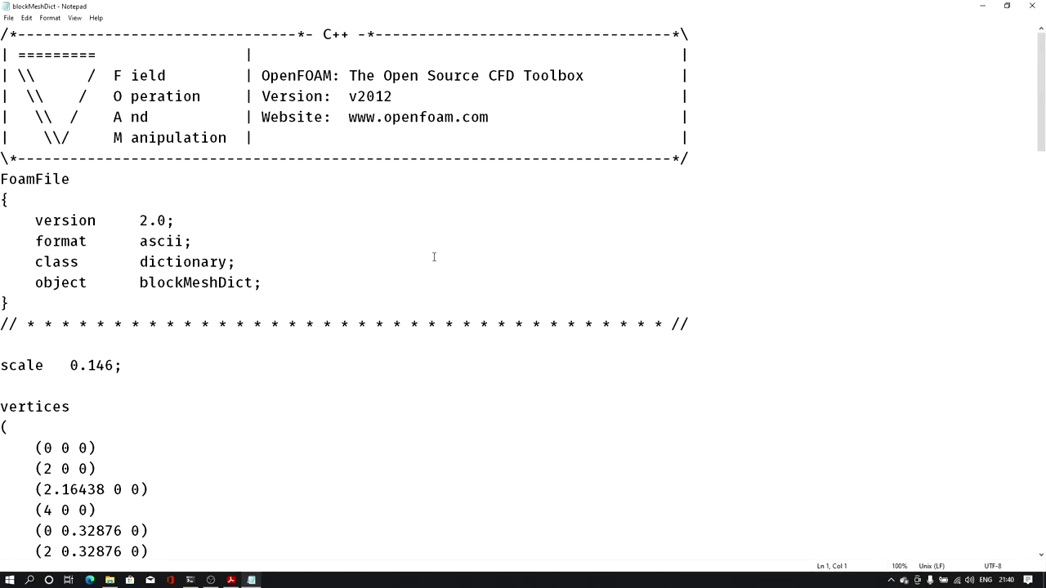
# - Replace everything from the scale entry through mergePatchPairs with the copied cylinder definition using scale 0.001, height 30, ri 1.0, ro 5.0 and x 8, y 8, z 75
pyautogui.moveTo(1, 365); pyautogui.dragTo(59, 467)
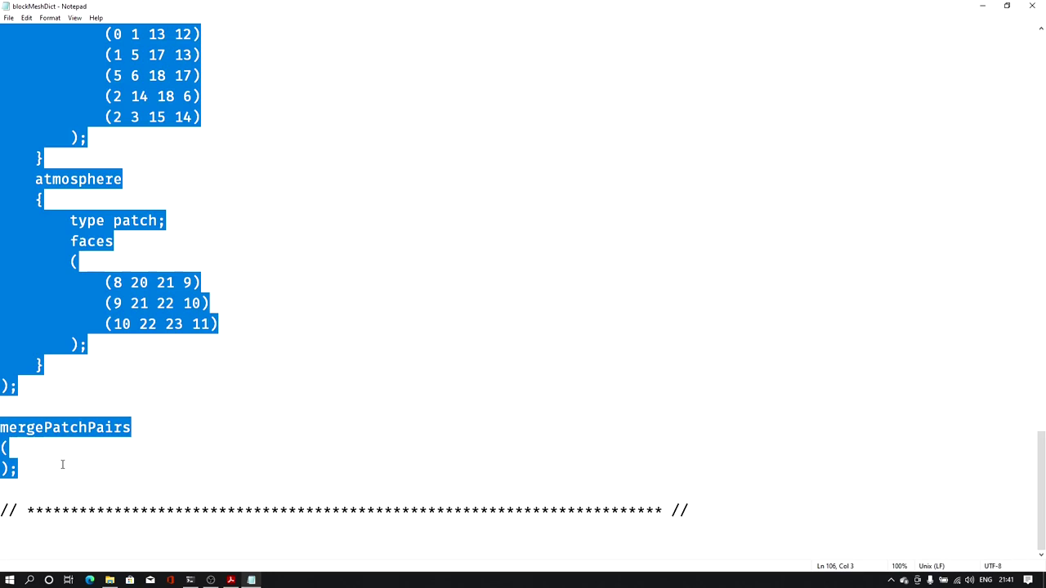
pyautogui.hotkey('ctrl', 'v')
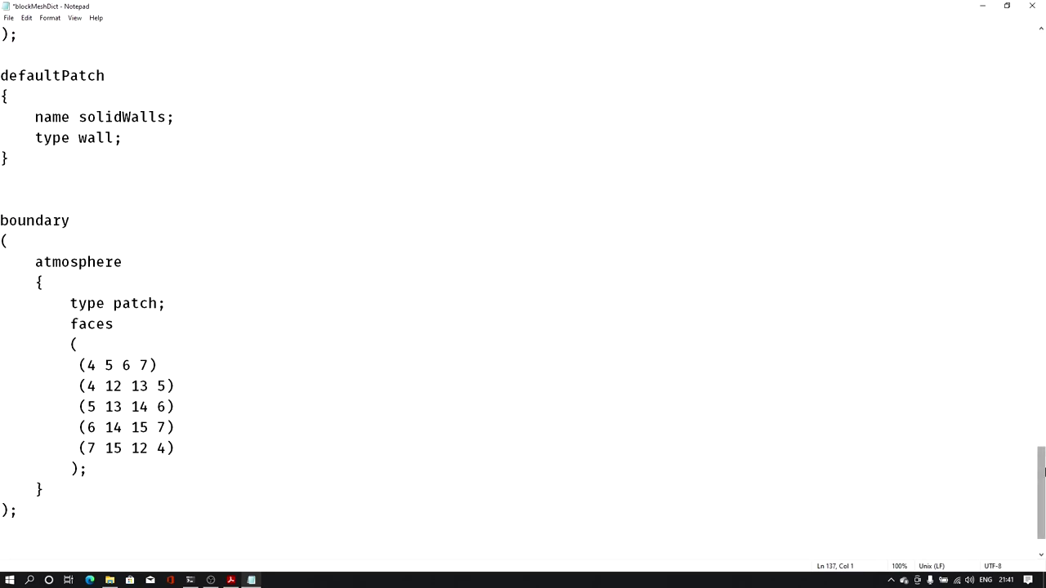
# - Examine the scale, centre coordinates, height, radii and the #calc expressions with sine and cosine terms in the pasted blockMeshDict
pyautogui.moveTo(1043, 475); pyautogui.dragTo(1043, 106)
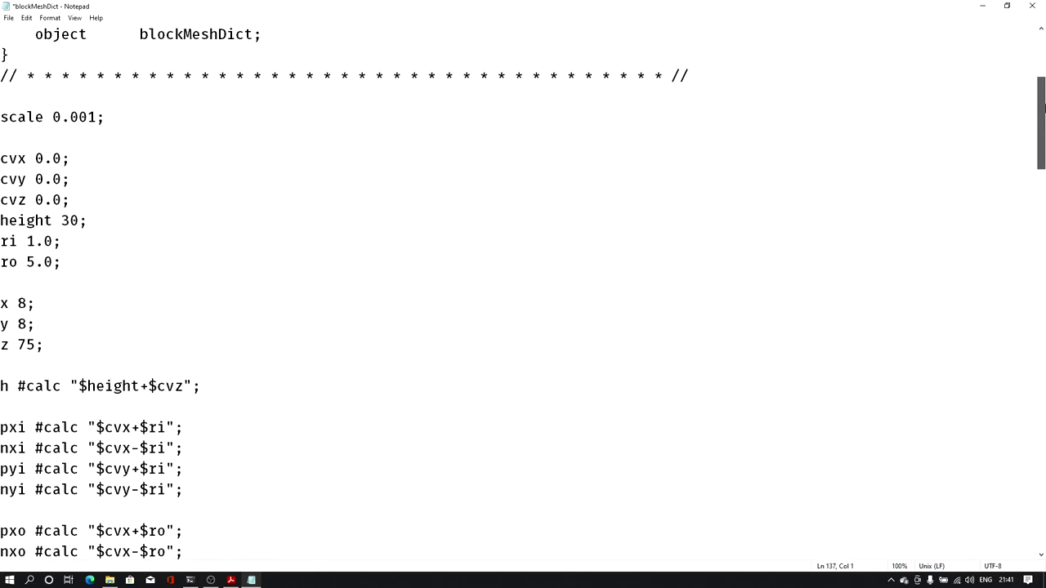
pyautogui.scroll(-1, 1043, 106)
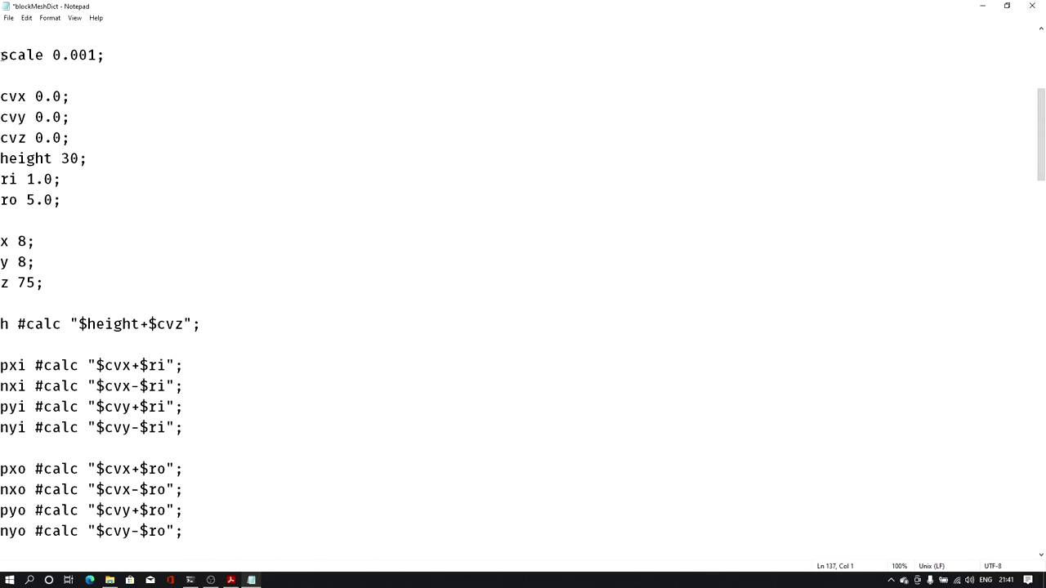
pyautogui.moveTo(2, 55); pyautogui.dragTo(106, 55)
pyautogui.click(112, 53)
pyautogui.moveTo(3, 96); pyautogui.dragTo(68, 199)
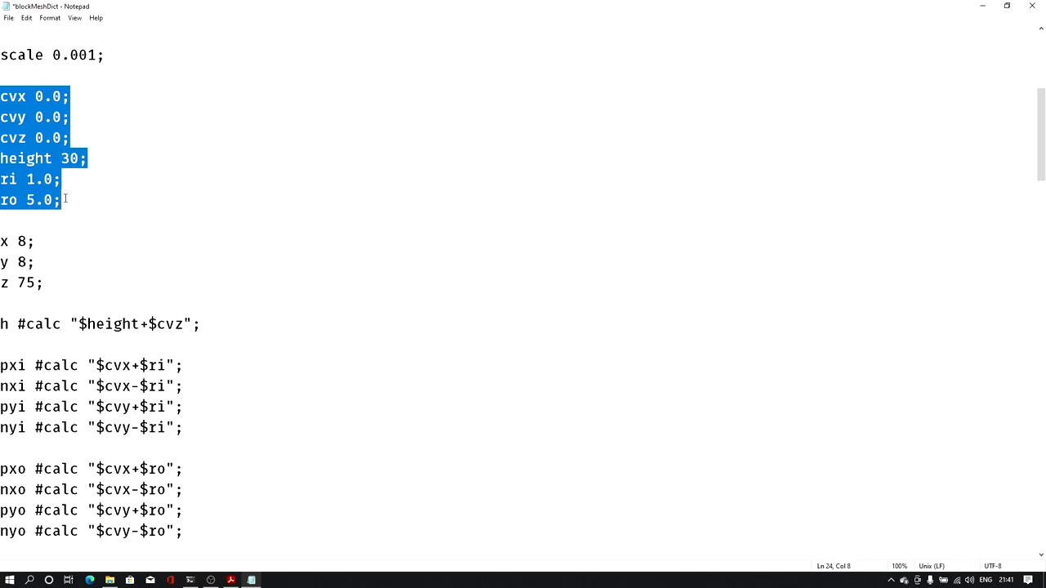
pyautogui.click(79, 158)
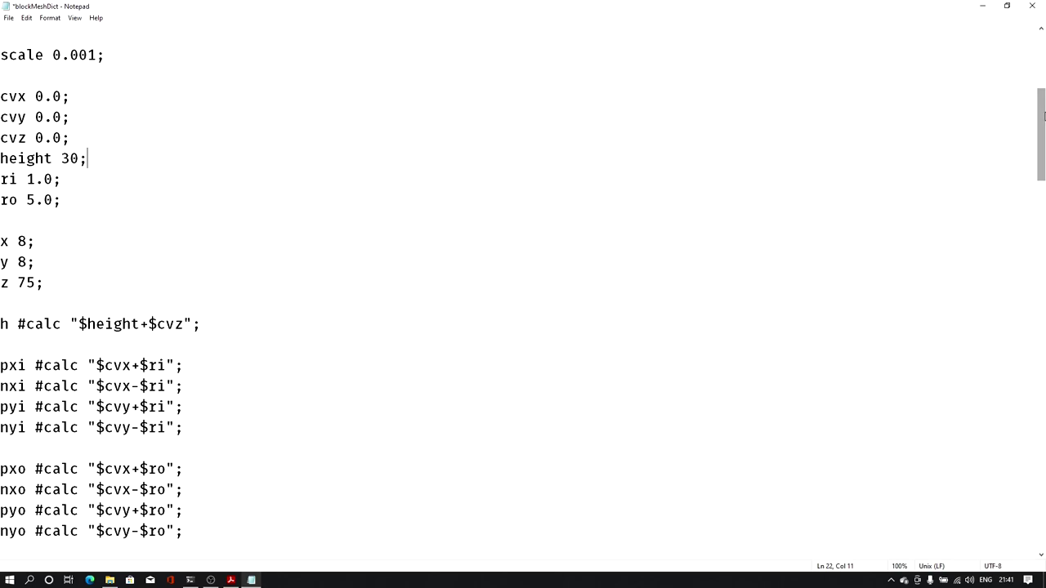
pyautogui.moveTo(1043, 117); pyautogui.dragTo(1043, 160)
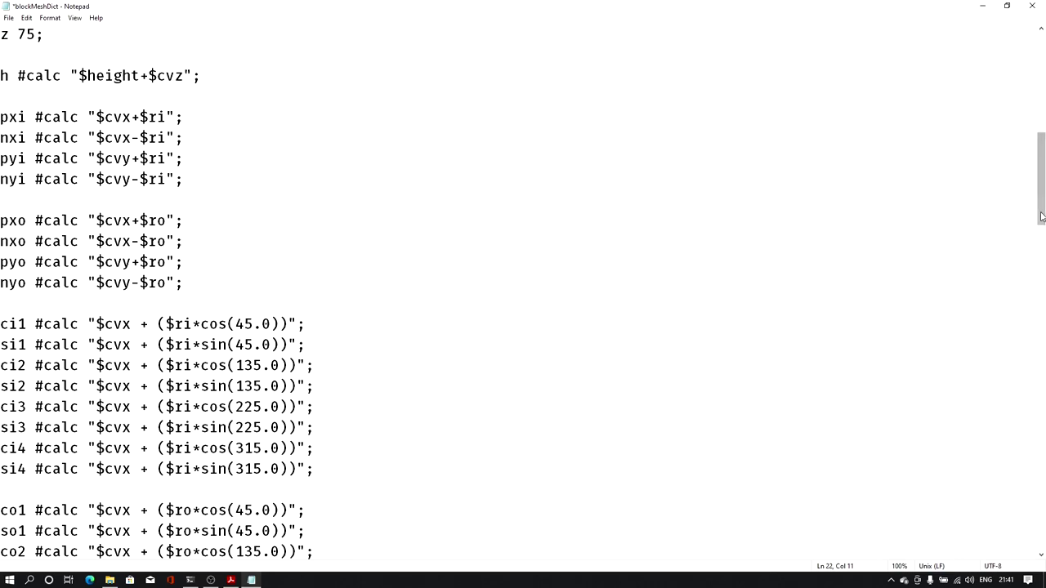
pyautogui.moveTo(1040, 201); pyautogui.dragTo(1040, 235)
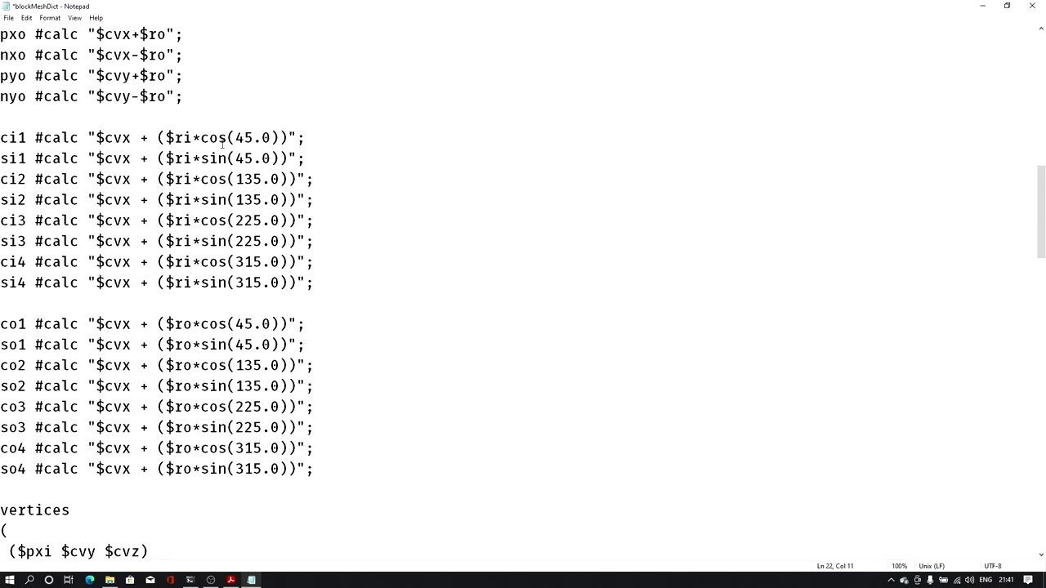
pyautogui.moveTo(201, 137); pyautogui.dragTo(282, 137)
pyautogui.click(282, 137)
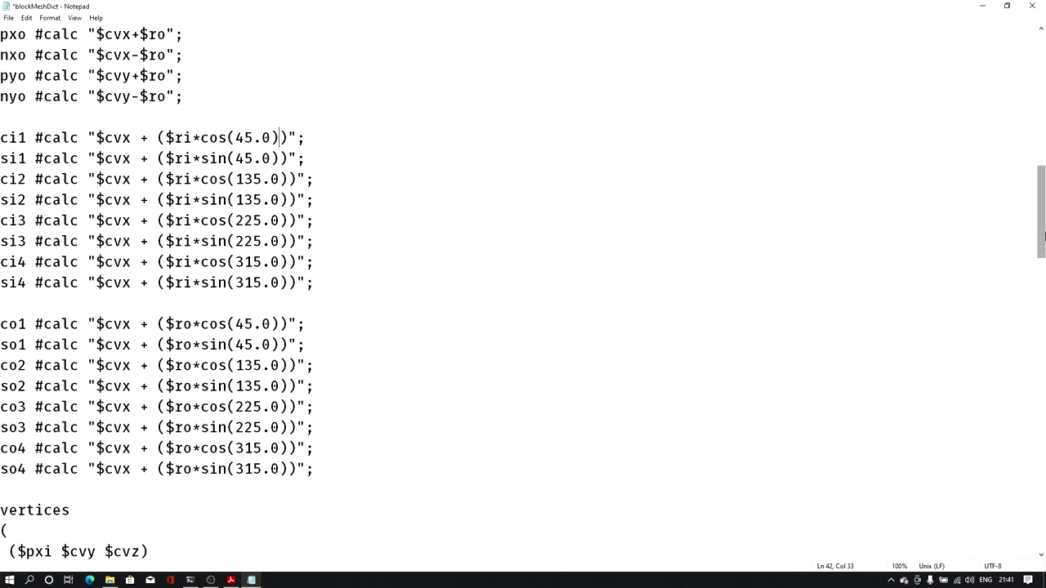
# - Review the cylinder's height and outer radius entries, and the defaultPatch and boundary sections at the end of the file
pyautogui.moveTo(1044, 223); pyautogui.dragTo(1036, 124)
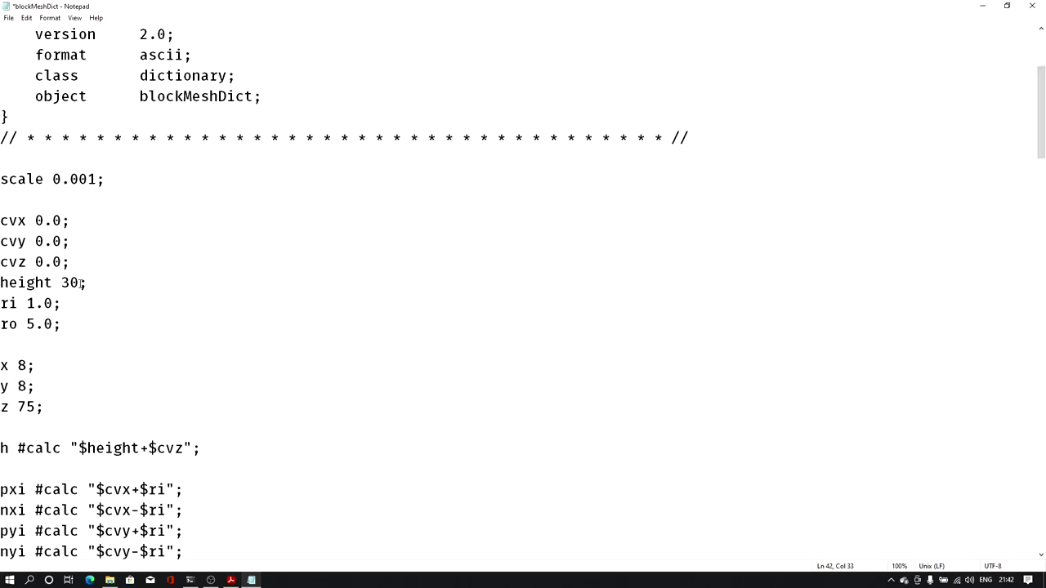
pyautogui.moveTo(78, 282); pyautogui.dragTo(58, 282)
pyautogui.click(70, 282)
pyautogui.moveTo(79, 281); pyautogui.dragTo(59, 282)
pyautogui.moveTo(52, 324); pyautogui.dragTo(26, 324)
pyautogui.click(36, 325)
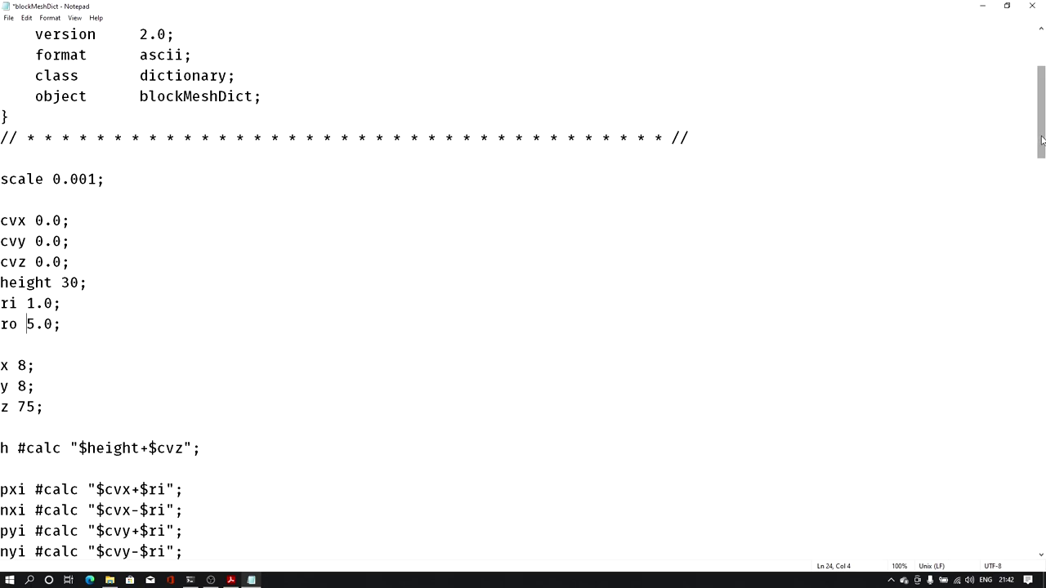
pyautogui.moveTo(1042, 141); pyautogui.dragTo(1011, 515)
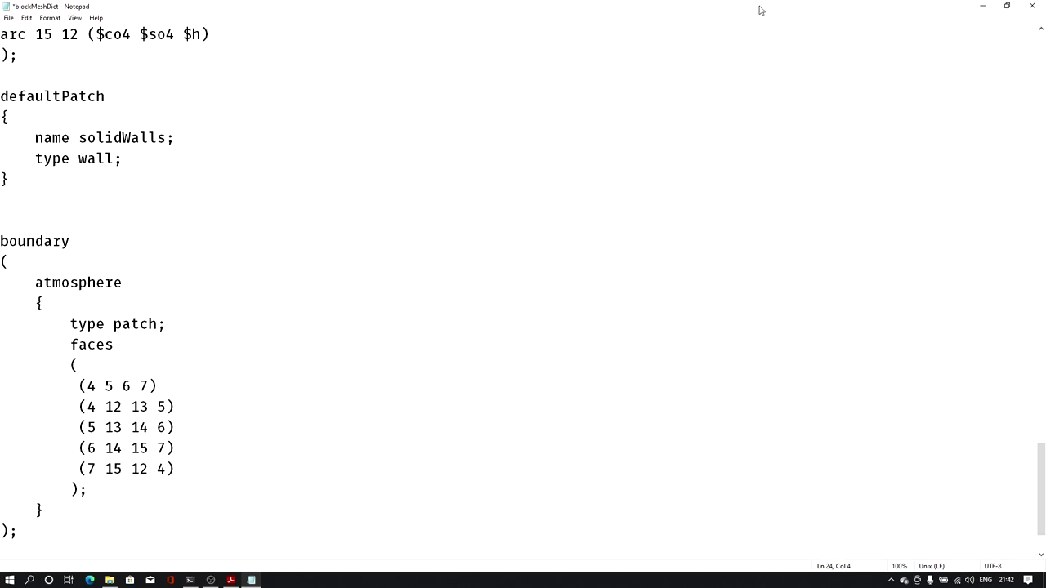
# - Save the changes to system/blockMeshDict and close the file
pyautogui.click(1018, 11)
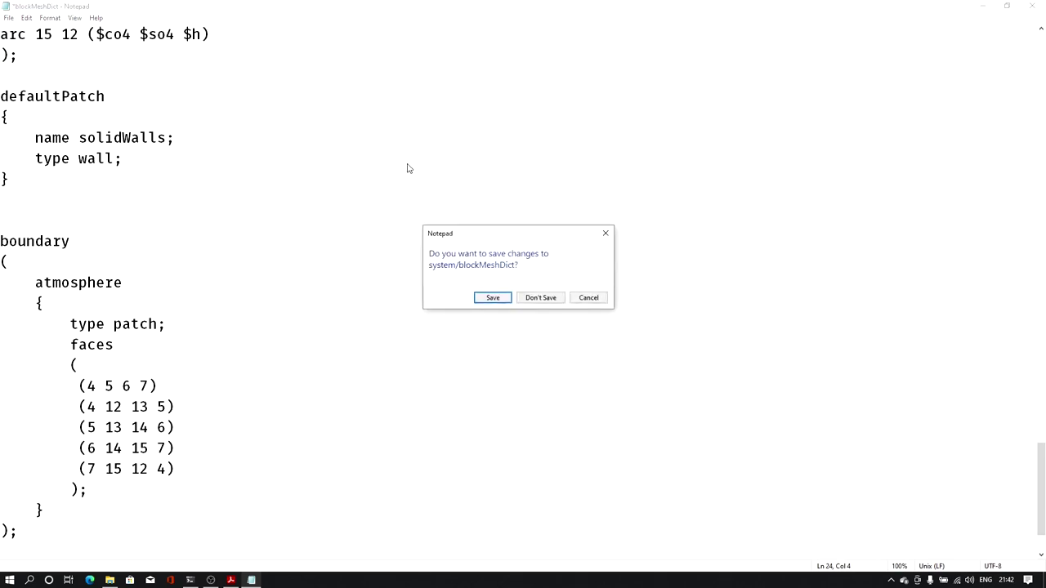
pyautogui.click(491, 297)
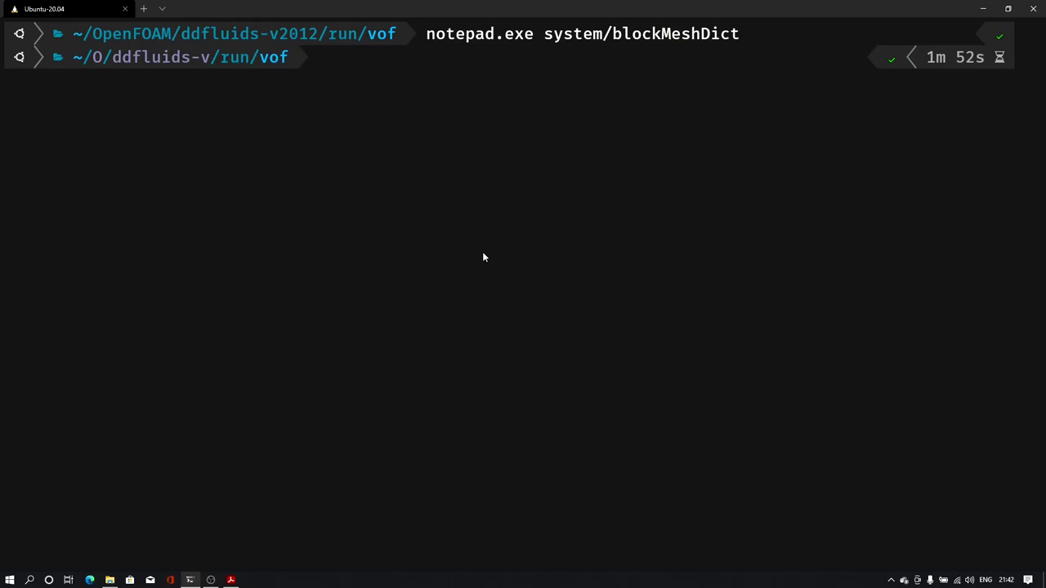
# - Run blockMesh in the vof case folder to generate the cylindrical mesh
pyautogui.write('block')
pyautogui.press('Tab')
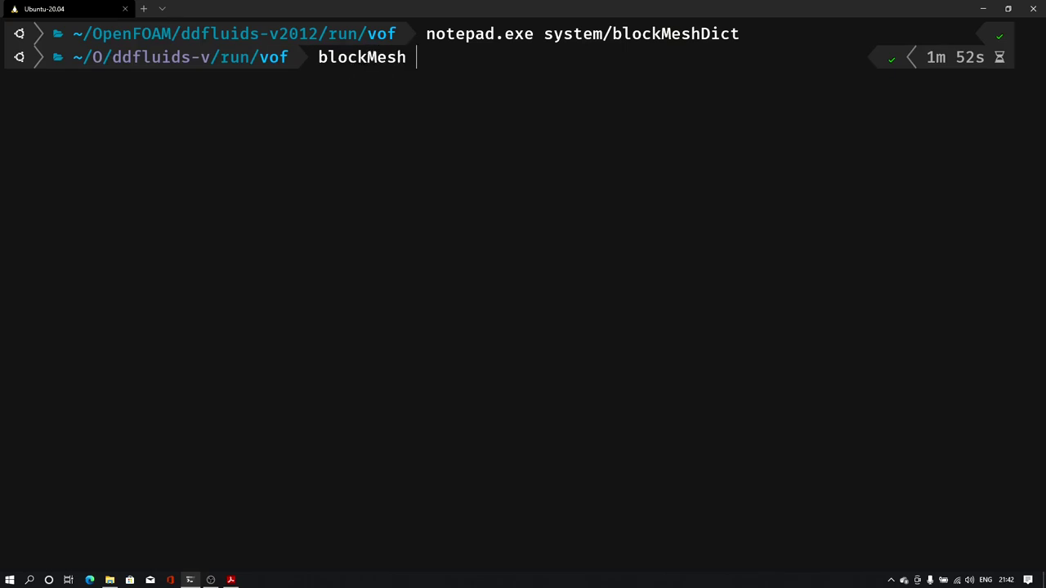
pyautogui.press('Return')
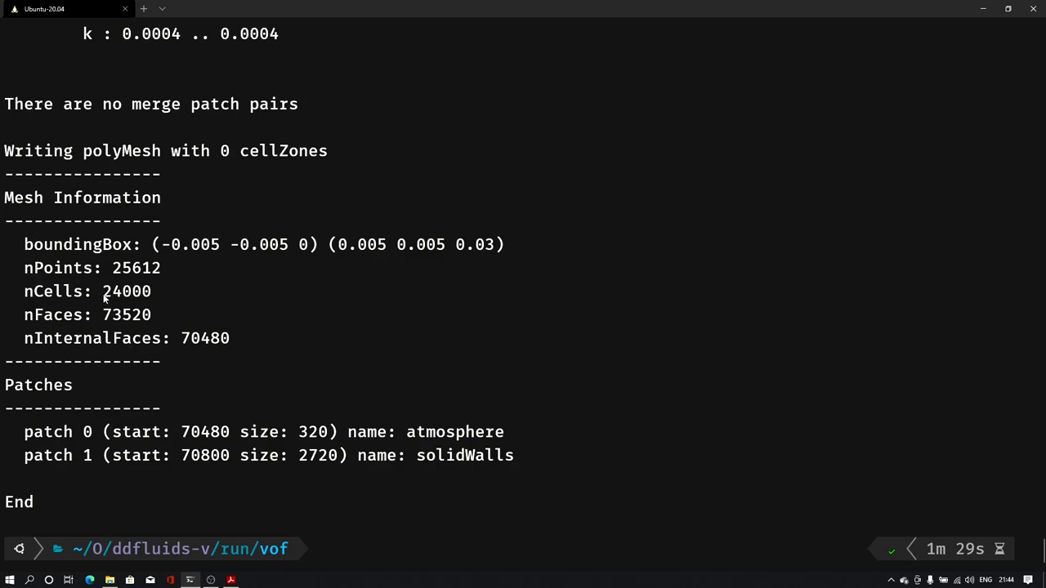
# - Check the cell count and the two patch names in the blockMesh output
pyautogui.moveTo(102, 294); pyautogui.dragTo(152, 294)
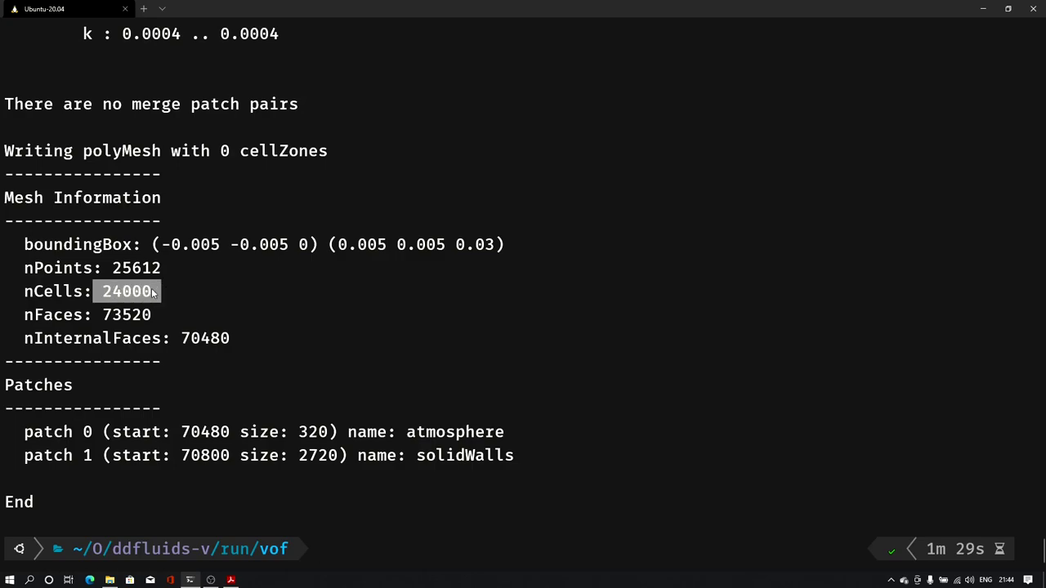
pyautogui.hotkey('ctrl', 'c')
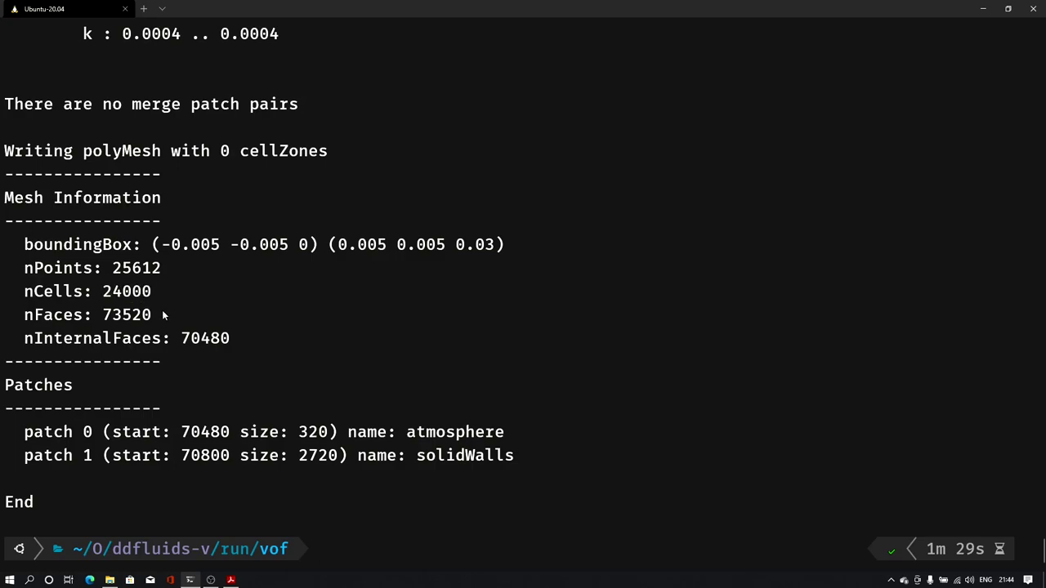
pyautogui.doubleClick(449, 435)
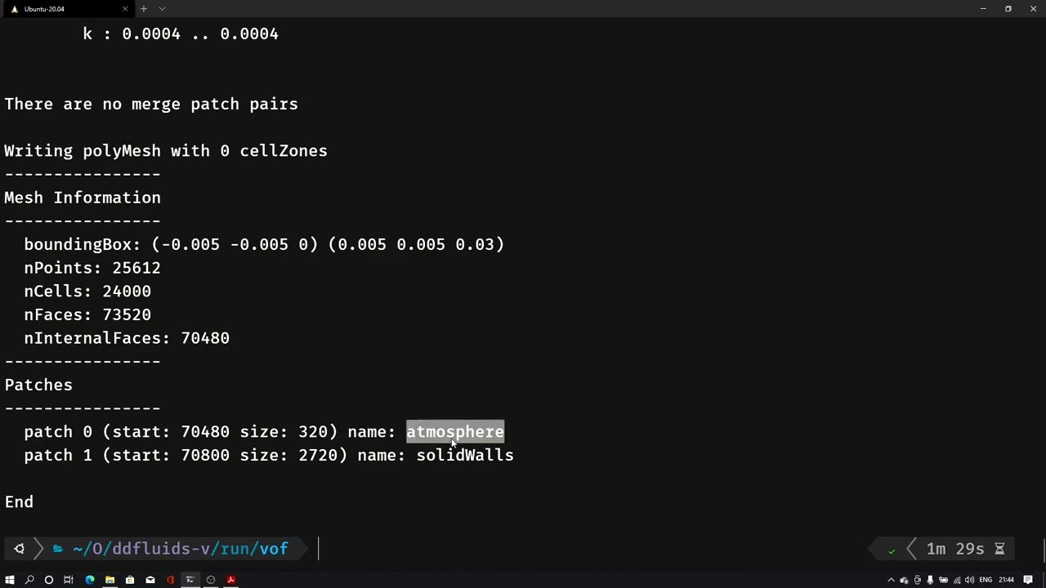
pyautogui.hotkey('ctrl', 'c')
pyautogui.doubleClick(464, 456)
pyautogui.hotkey('ctrl', 'c')
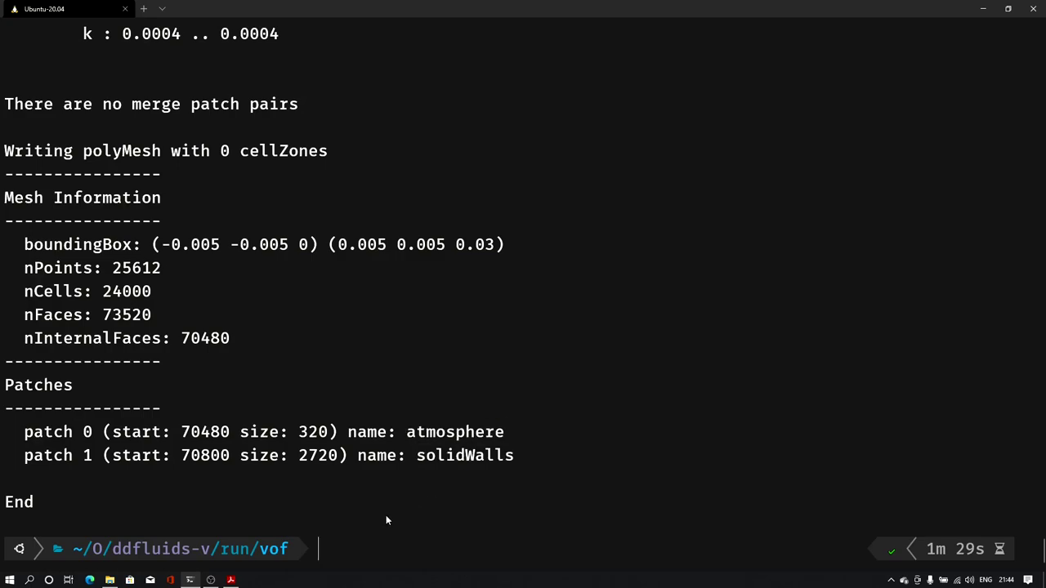
# - Create an empty dummy.foam file in the vof case folder with touch
pyautogui.write('touch dummy')
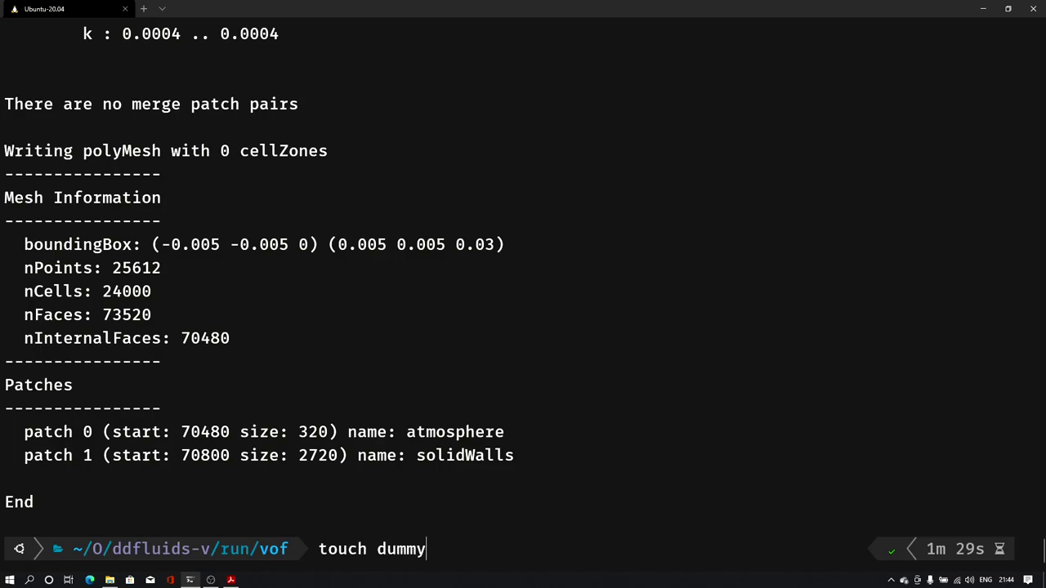
pyautogui.write('.foam')
pyautogui.press('Return')
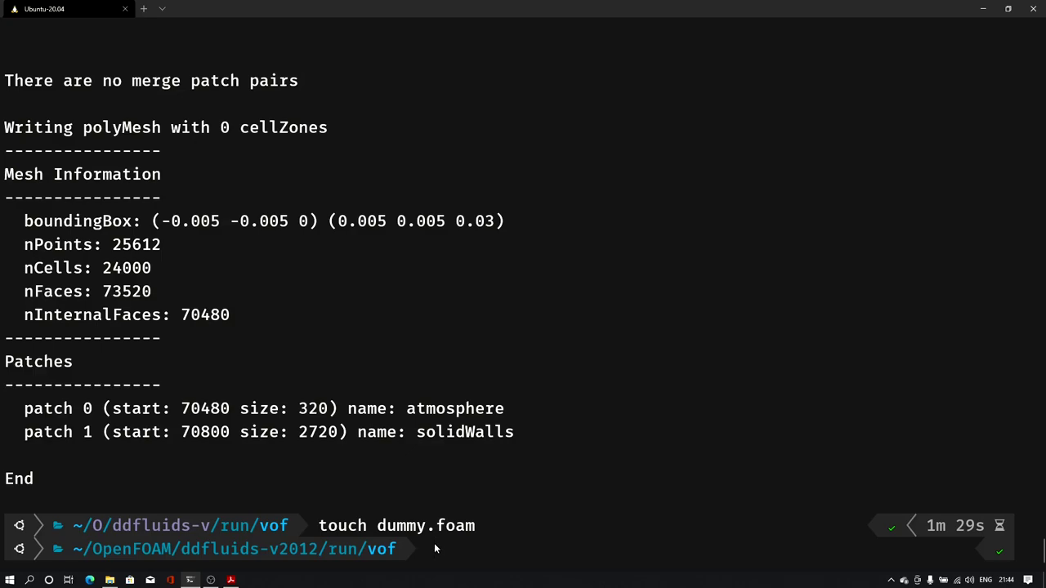
# - Open the current vof case folder in Windows File Explorer using explorer.exe from the terminal
pyautogui.write('explorer.exe ')
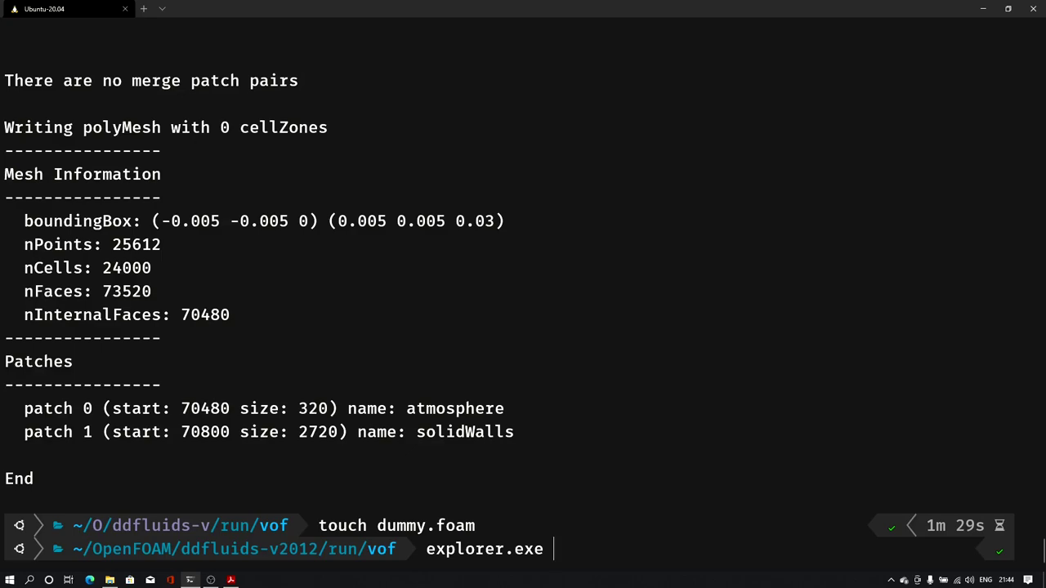
pyautogui.write('.')
pyautogui.press('Return')
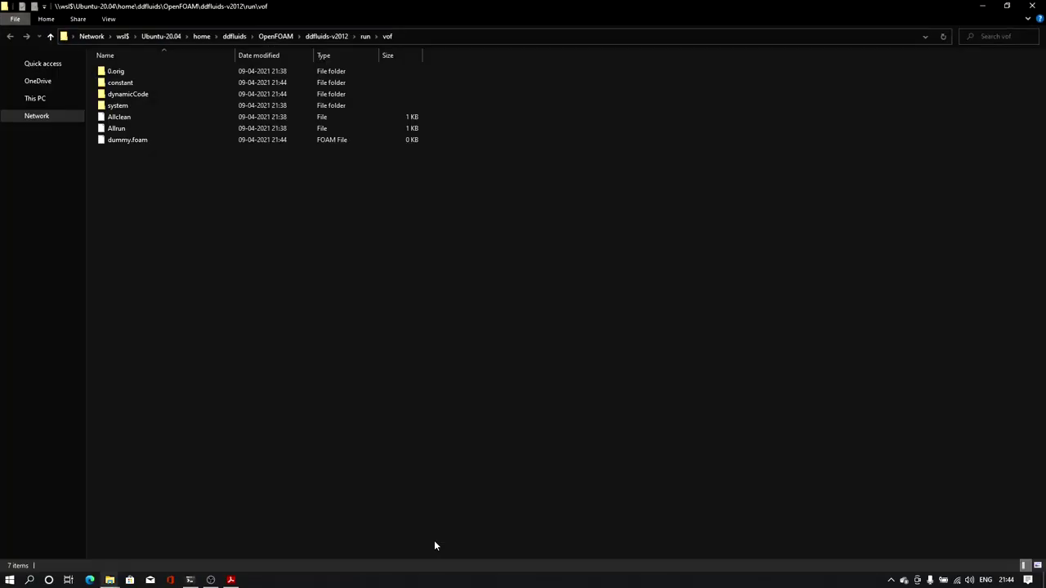
# - Open dummy.foam in ParaView and load its internalMesh region, turning the cylinder upright in the render view
pyautogui.click(127, 144)
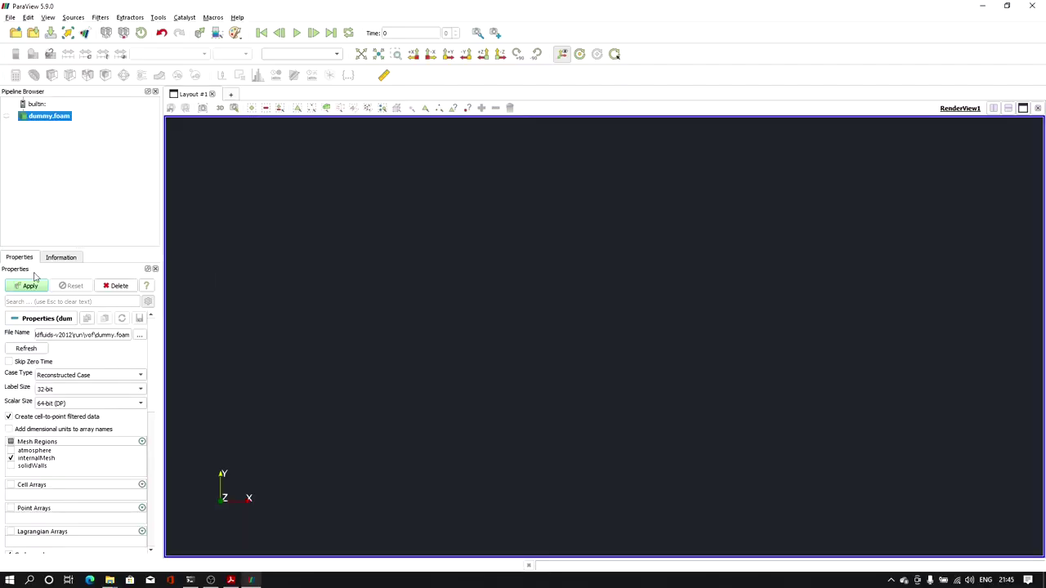
pyautogui.click(26, 287)
pyautogui.moveTo(408, 325); pyautogui.dragTo(439, 224)
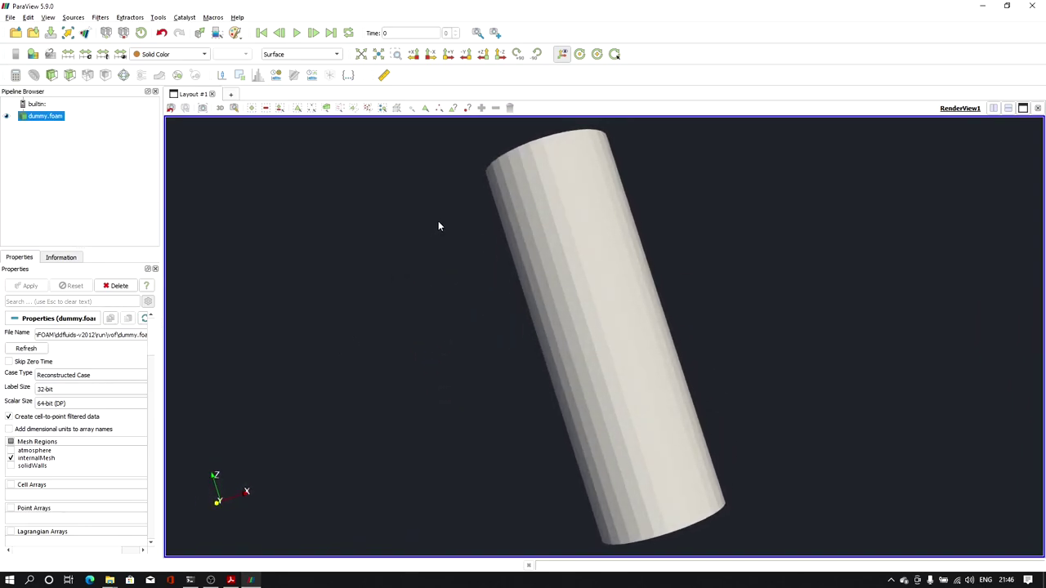
# - Display the cylinder as Surface With Edges and inspect the mesh on its circular end and its side wall
pyautogui.click(288, 55)
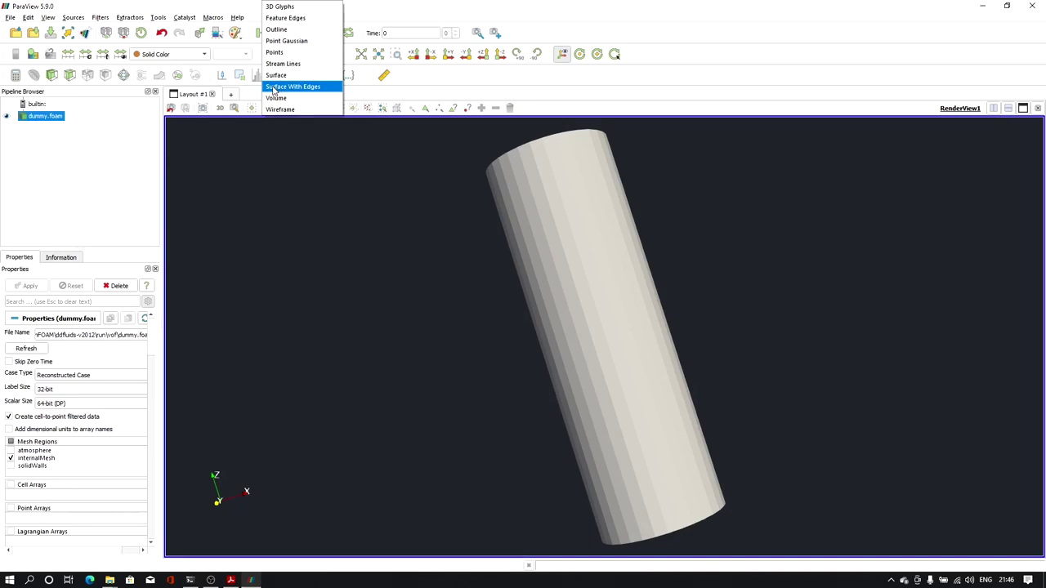
pyautogui.click(274, 90)
pyautogui.moveTo(386, 186); pyautogui.dragTo(502, 287)
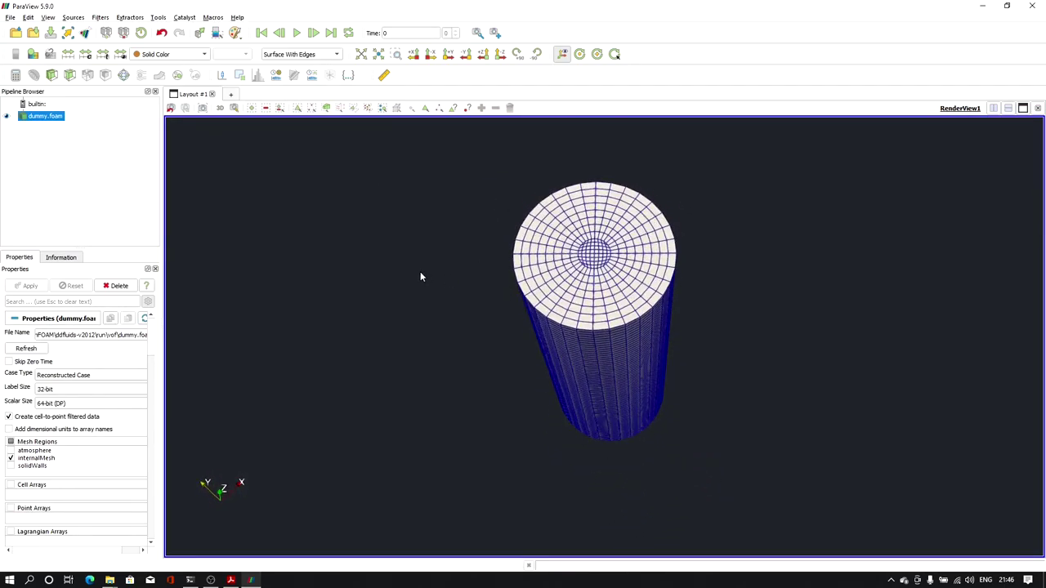
pyautogui.moveTo(615, 258); pyautogui.dragTo(615, 233)
pyautogui.scroll(-4, 646, 296)
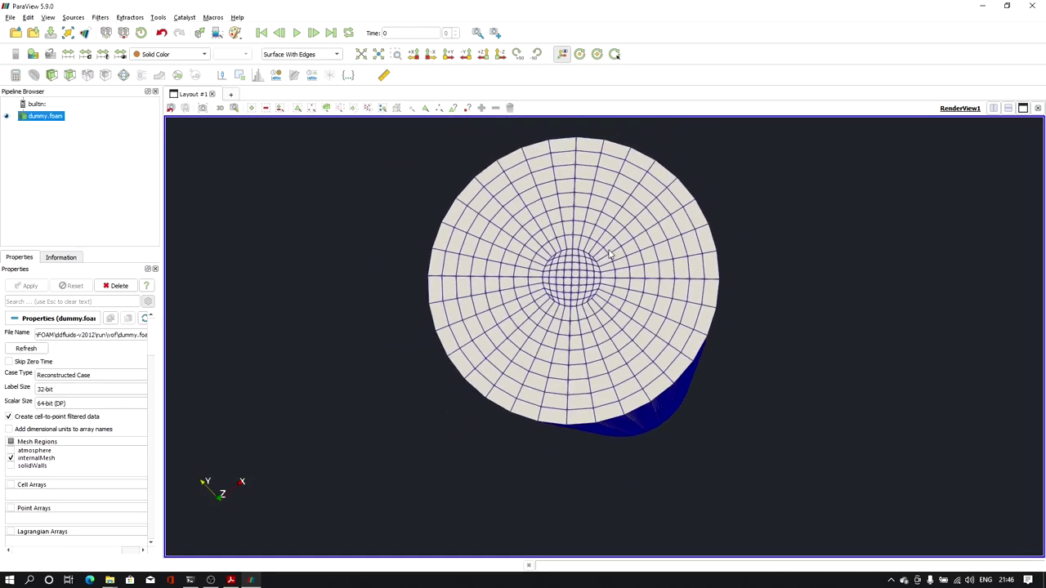
pyautogui.moveTo(575, 294); pyautogui.dragTo(478, 331)
pyautogui.moveTo(528, 286)
pyautogui.mouseDown()
pyautogui.moveTo(544, 310)
pyautogui.moveTo(529, 275)
pyautogui.mouseUp()
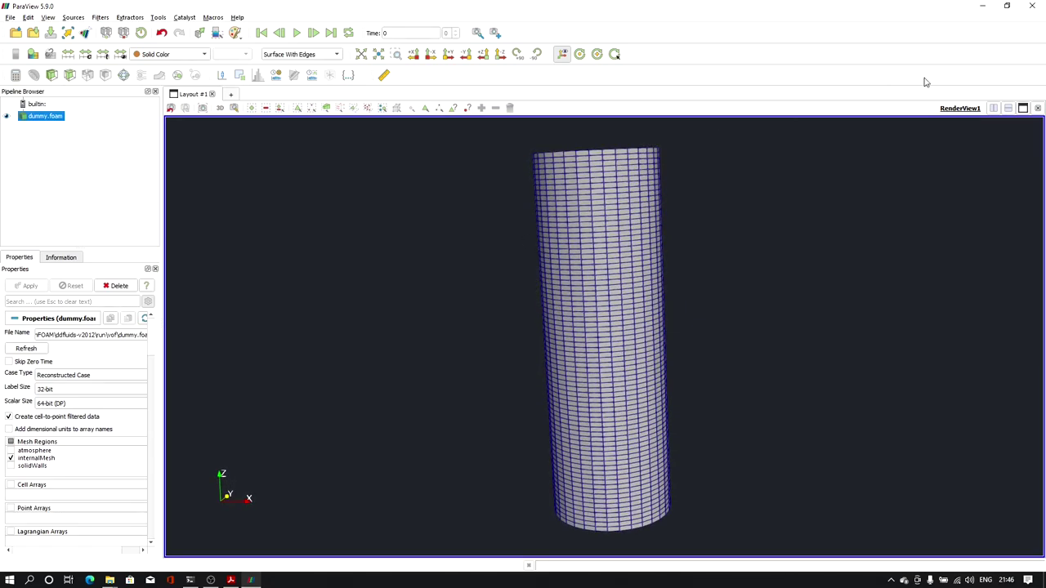
# - Close ParaView and return to the Phases slide of VoF.pdf showing the domain, bubble and water dimensions
pyautogui.click(1042, 5)
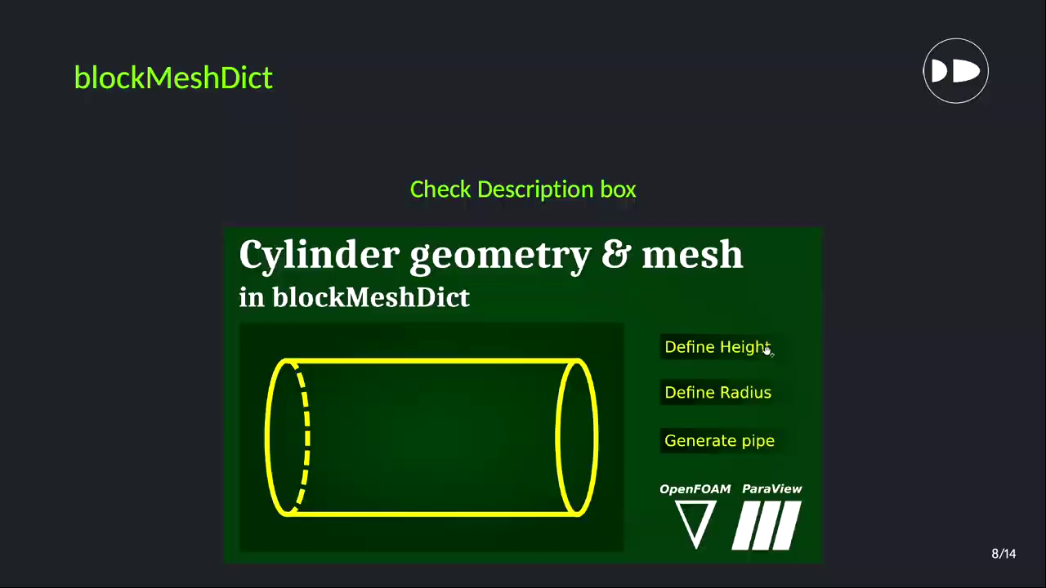
pyautogui.click(767, 348)
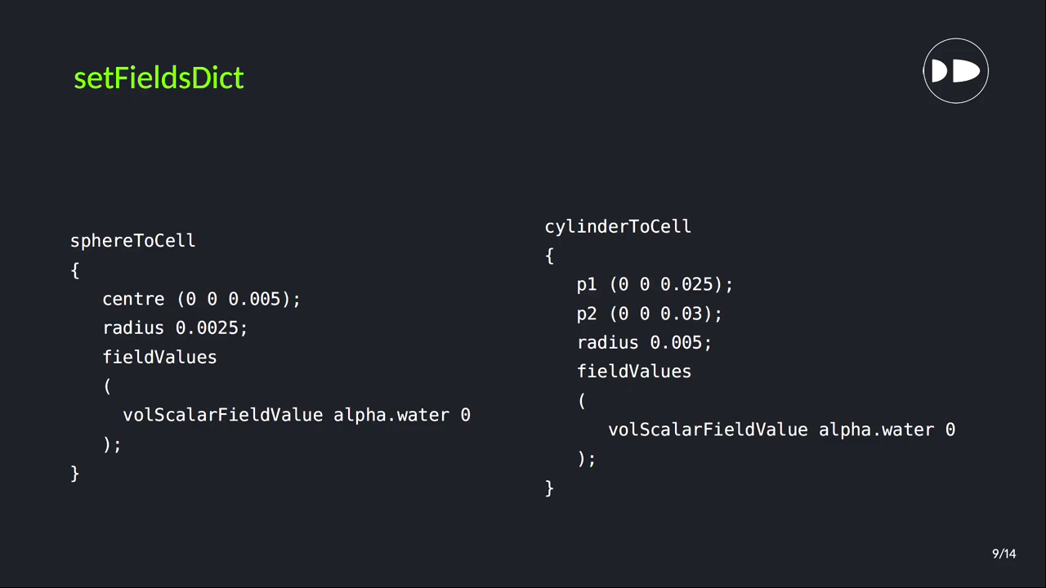
pyautogui.press('Left')
pyautogui.press('Left')
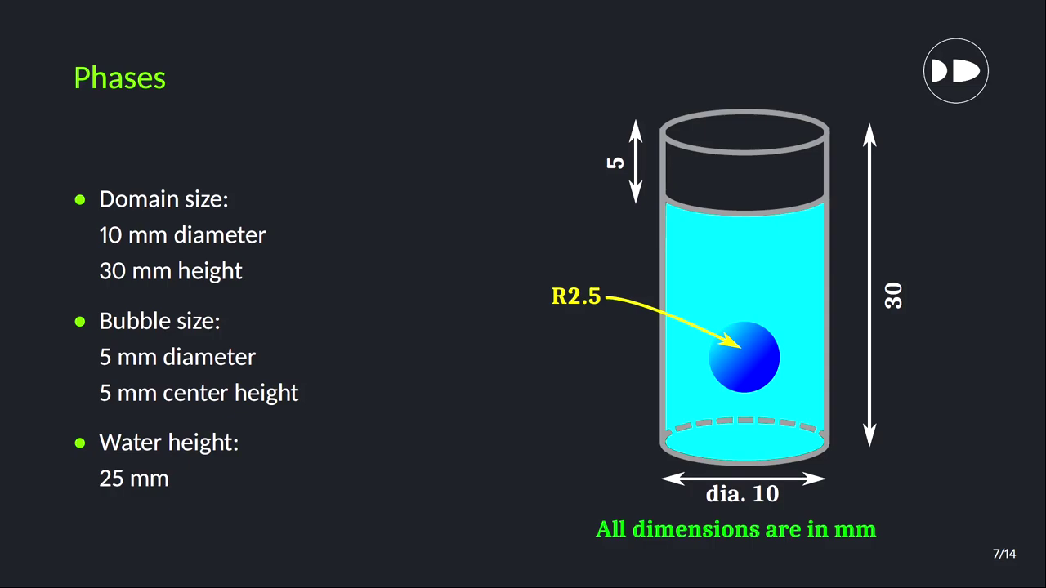
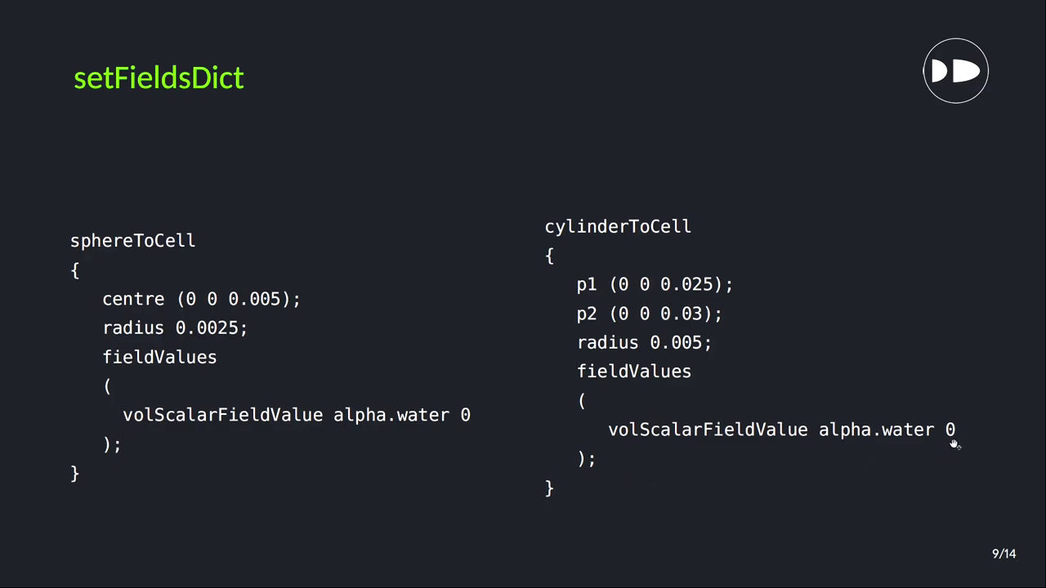
# - Switch from the slides to the Ubuntu-20.04 terminal and clear its output
pyautogui.press('super+Tab')
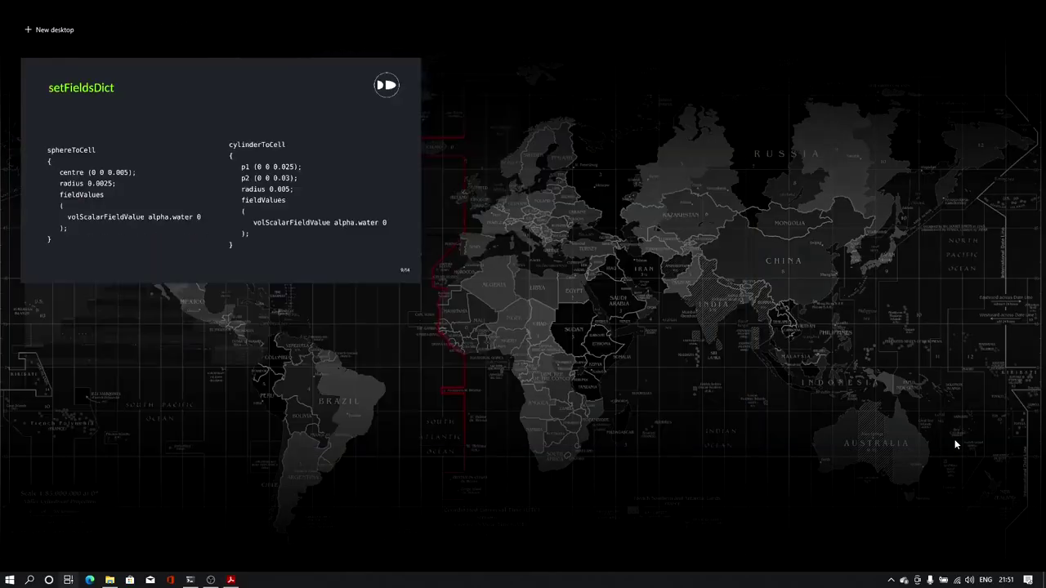
pyautogui.click(395, 139)
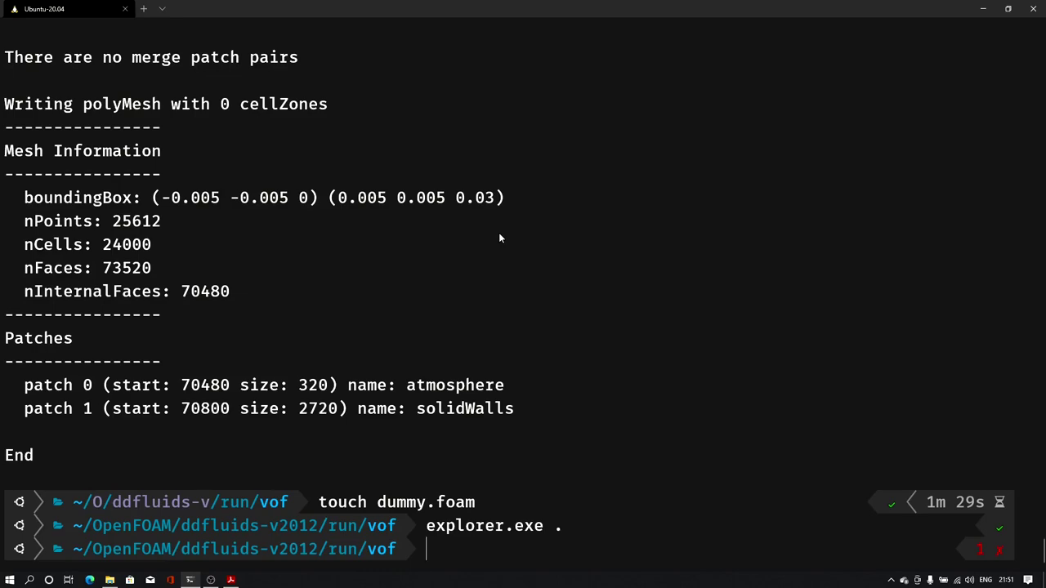
pyautogui.write('clear')
pyautogui.press('Return')
# - Open system/setFieldsDict with notepad.exe from the vof case directory and maximize the editor window
pyautogui.write('n')
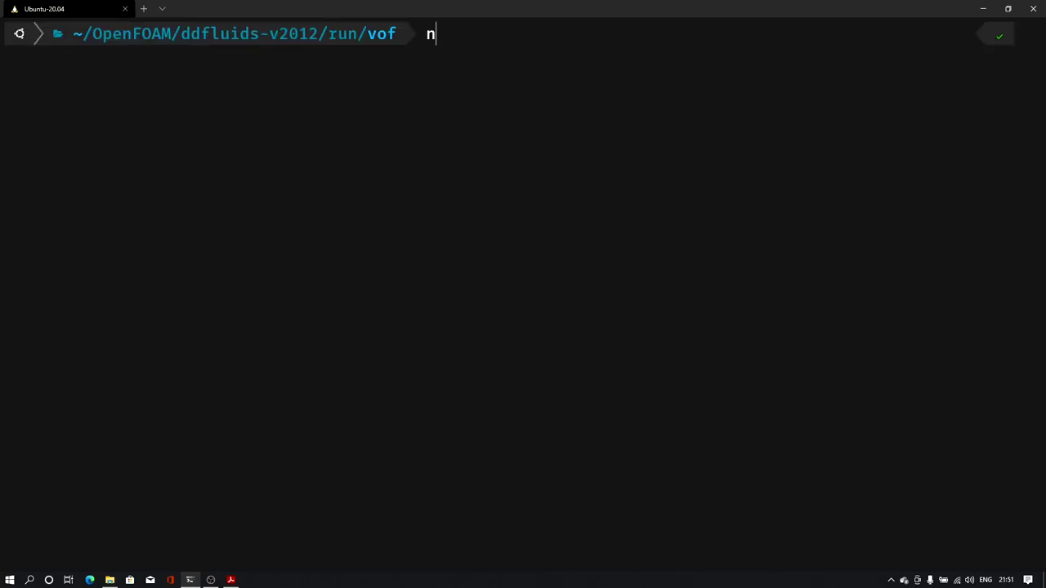
pyautogui.write('otepad.exe ')
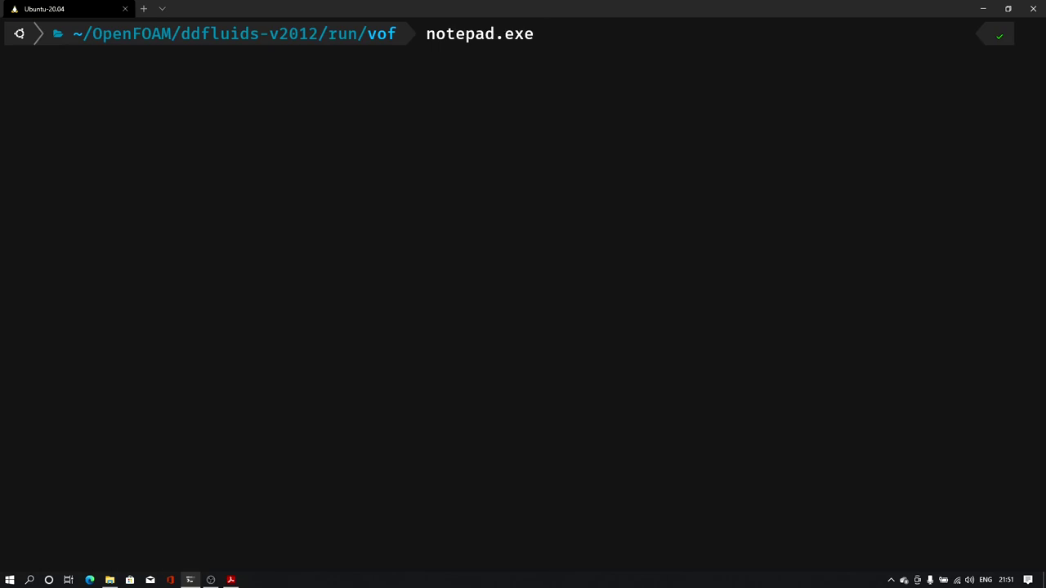
pyautogui.write('system/s')
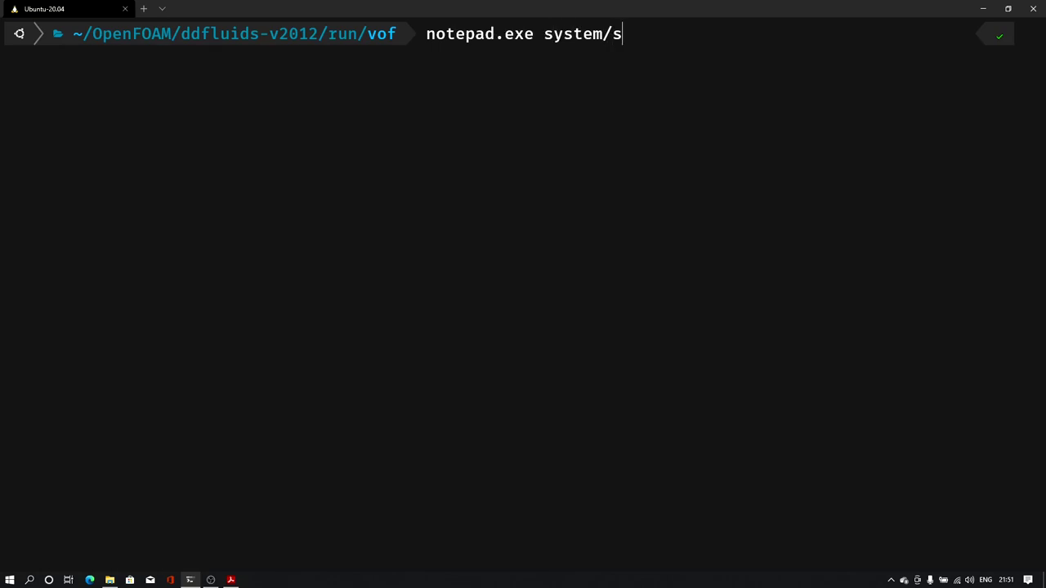
pyautogui.write('etF')
pyautogui.press('Tab')
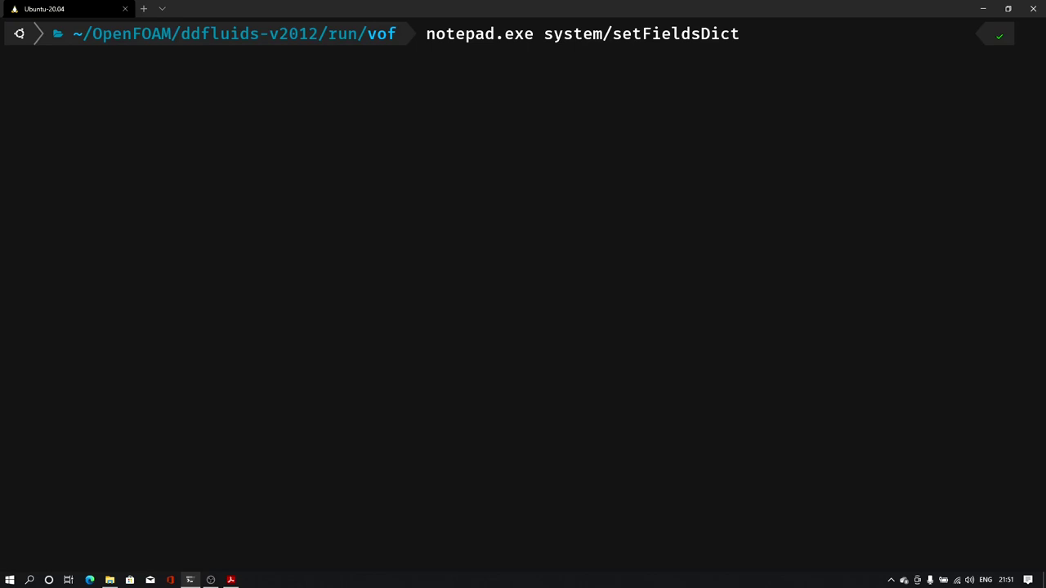
pyautogui.press('Return')
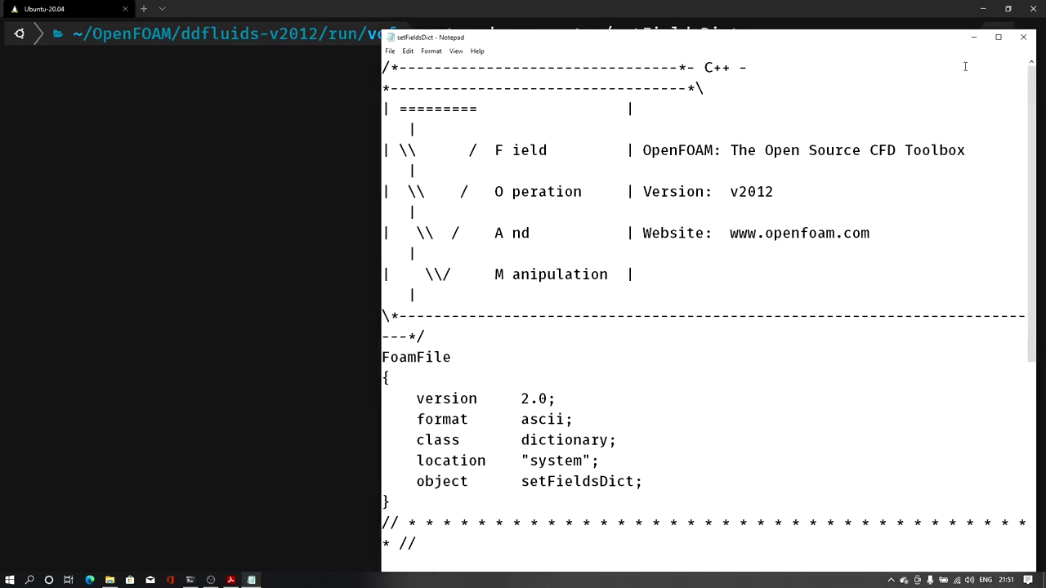
pyautogui.click(998, 37)
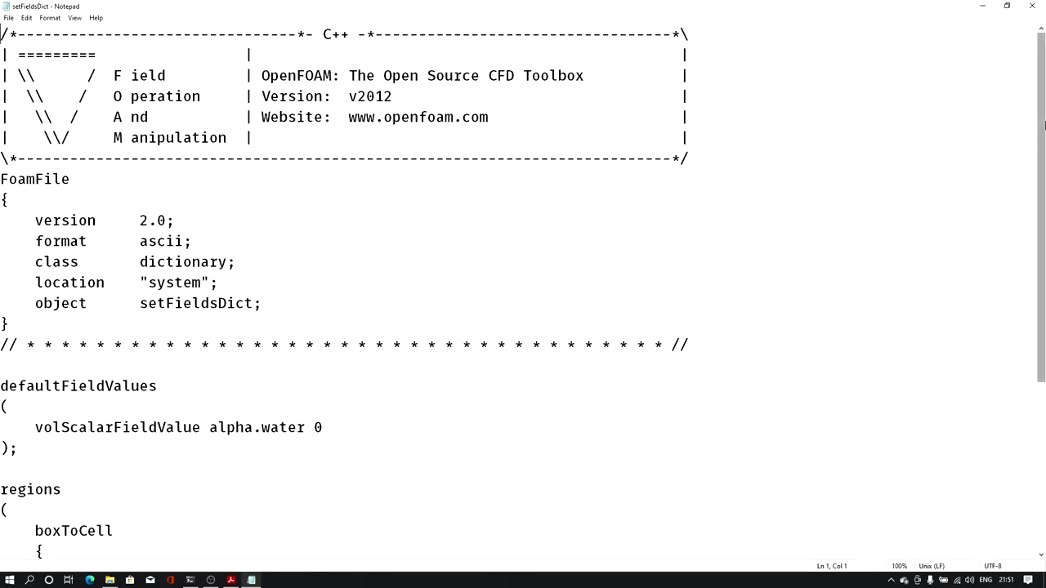
# - Set alpha.water to 1 in the defaultFieldValues entry of setFieldsDict
pyautogui.scroll(-4, 1017, 228)
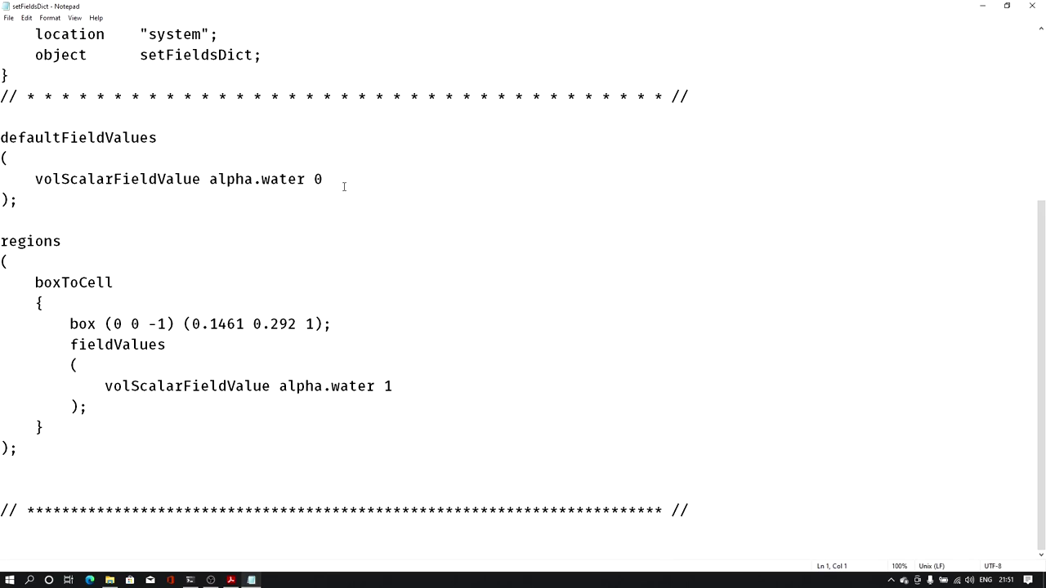
pyautogui.moveTo(2, 138); pyautogui.dragTo(189, 144)
pyautogui.click(163, 136)
pyautogui.moveTo(209, 179); pyautogui.dragTo(314, 178)
pyautogui.write('1')
# - Replace boxToCell with sphereToCell, centre (0 0 0.005), radius 0.0025, and cylinderToCell, p1 (0 0 0.03), p2 (0 0 0.025), radius 0.005, both alpha.water 0
pyautogui.moveTo(3, 280); pyautogui.dragTo(46, 422)
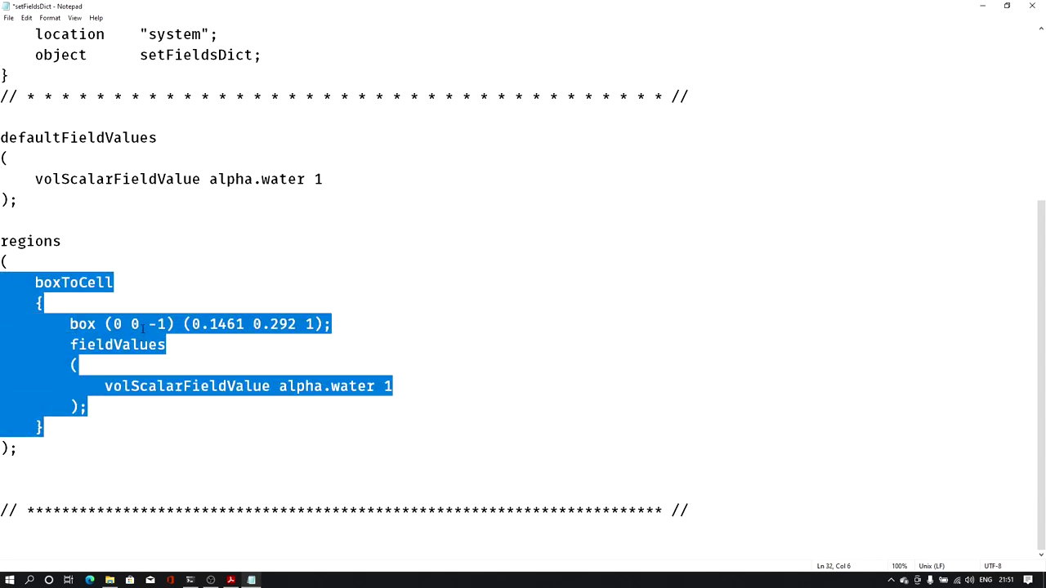
pyautogui.write('sphereToCell \t{ \tcentre (0 0 0.005); \tradius 0.0025; \tfieldValues \t( \t   volScalarFieldValue alpha.water 0 \t); \t}  \tcylinderToCell \t{ \tp1 (0 0 0.03); \tp2 (0 0 0.025); \tradius 0.005; \tfieldValues \t( \t   volScalarFieldValue alpha.water 0 \t); \t}')
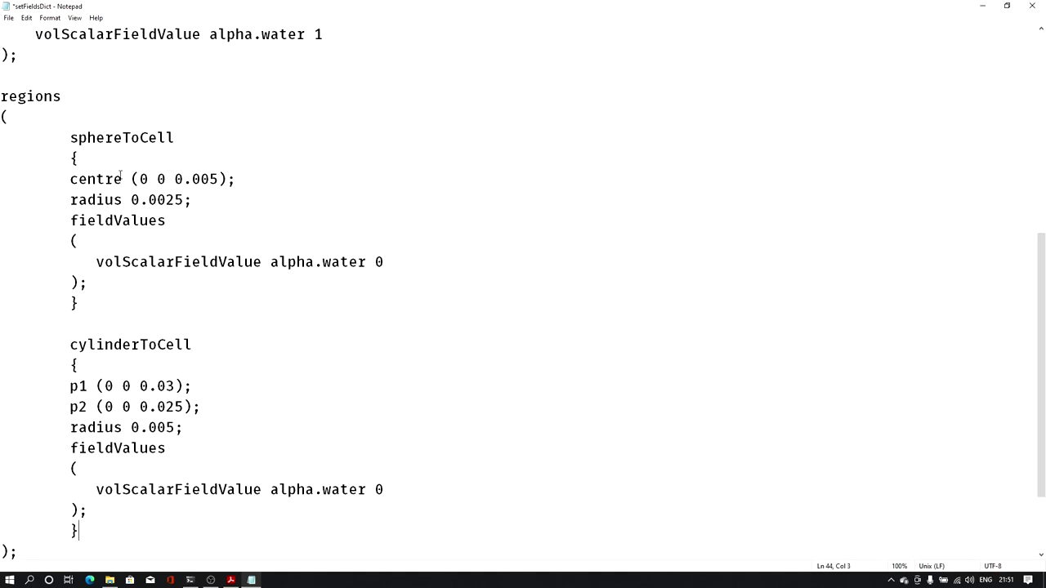
pyautogui.moveTo(70, 133); pyautogui.dragTo(186, 127)
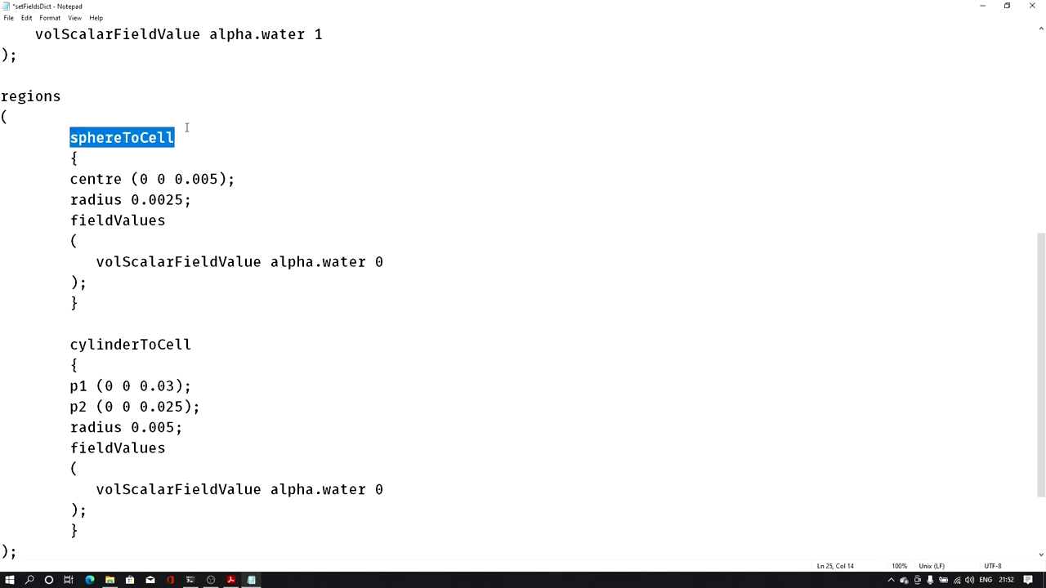
pyautogui.moveTo(69, 344); pyautogui.dragTo(192, 344)
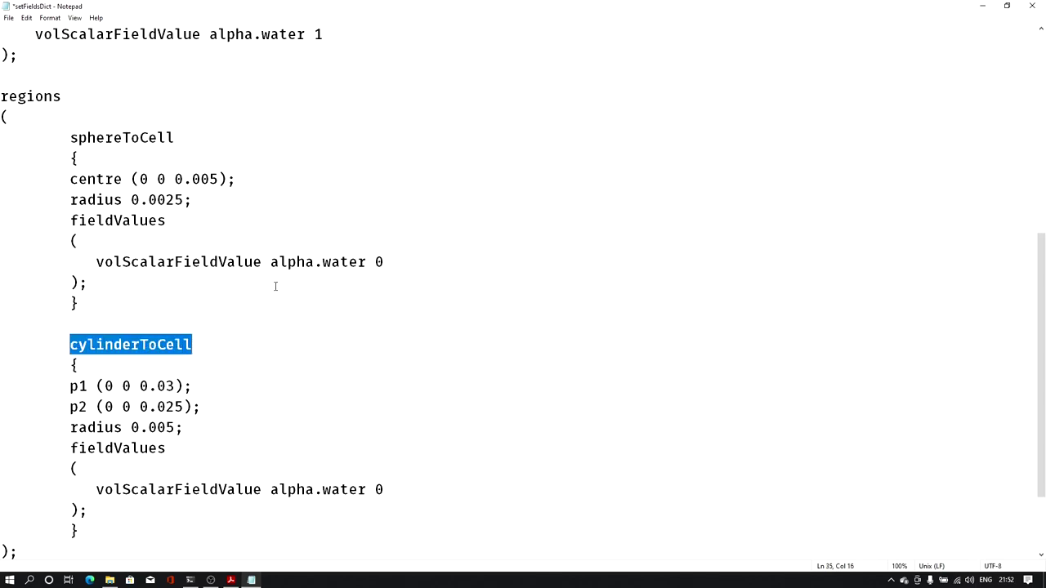
# - Save setFieldsDict and close Notepad
pyautogui.hotkey('ctrl', 's')
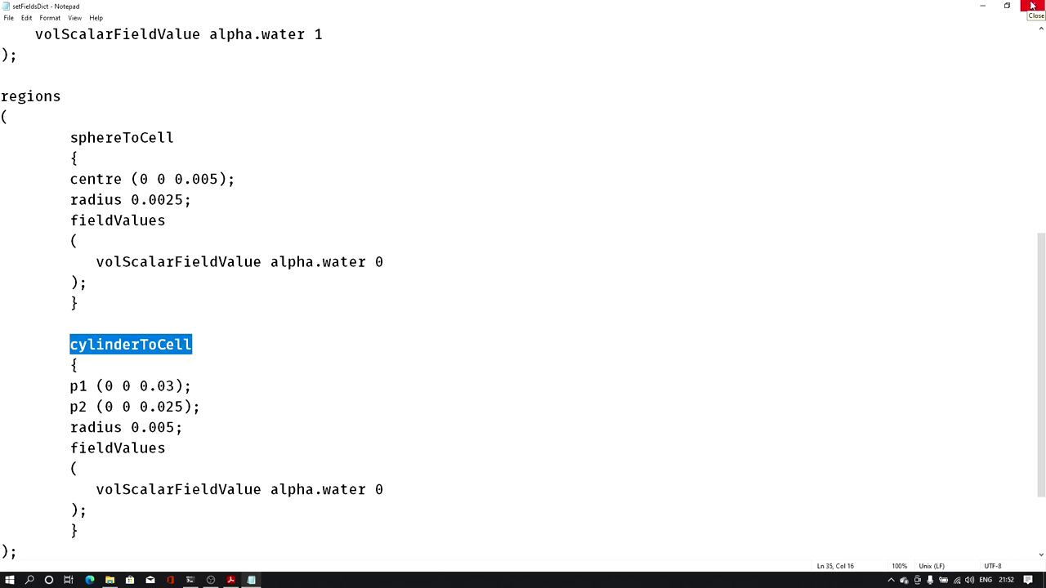
pyautogui.click(230, 345)
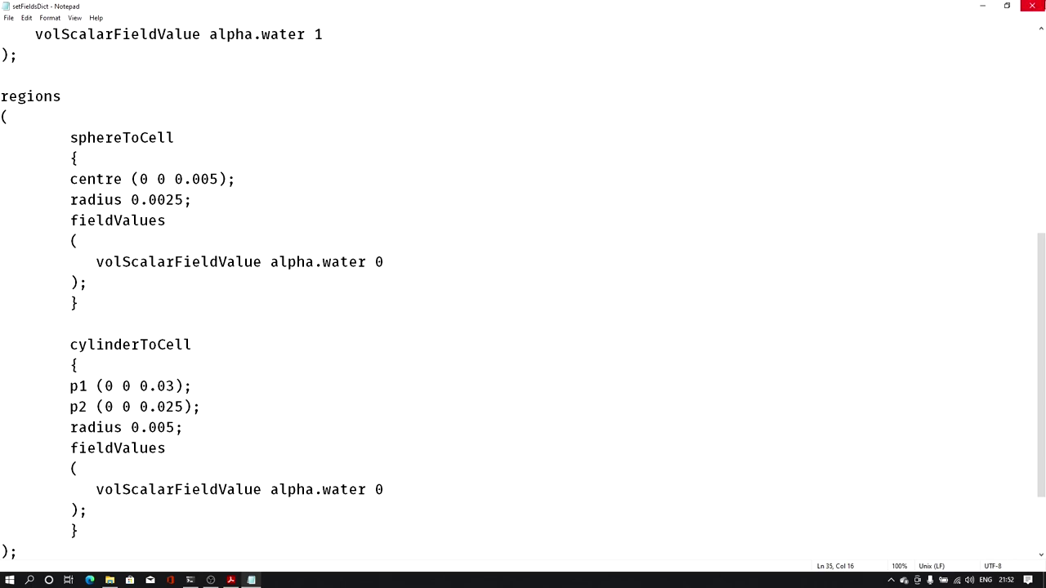
pyautogui.click(1032, 6)
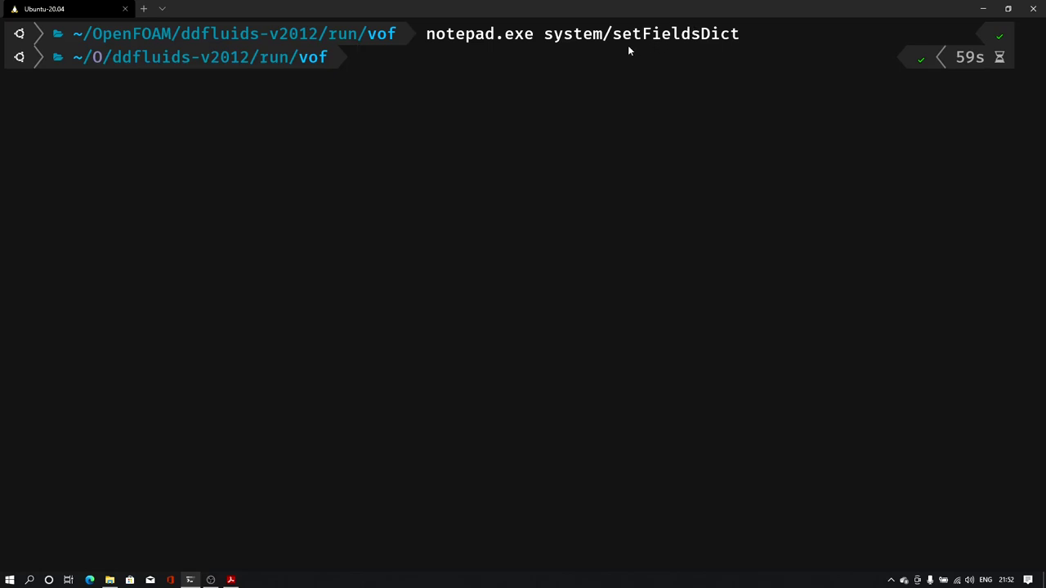
# - List the contents of the vof case directory and locate the 0.orig folder
pyautogui.moveTo(613, 35); pyautogui.dragTo(740, 33)
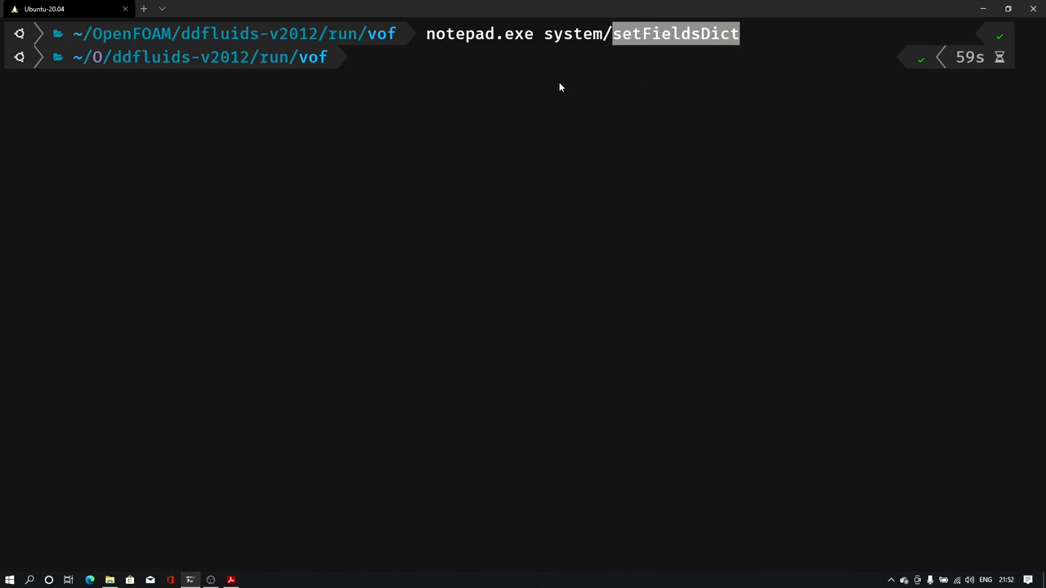
pyautogui.hotkey('ctrl', 'c')
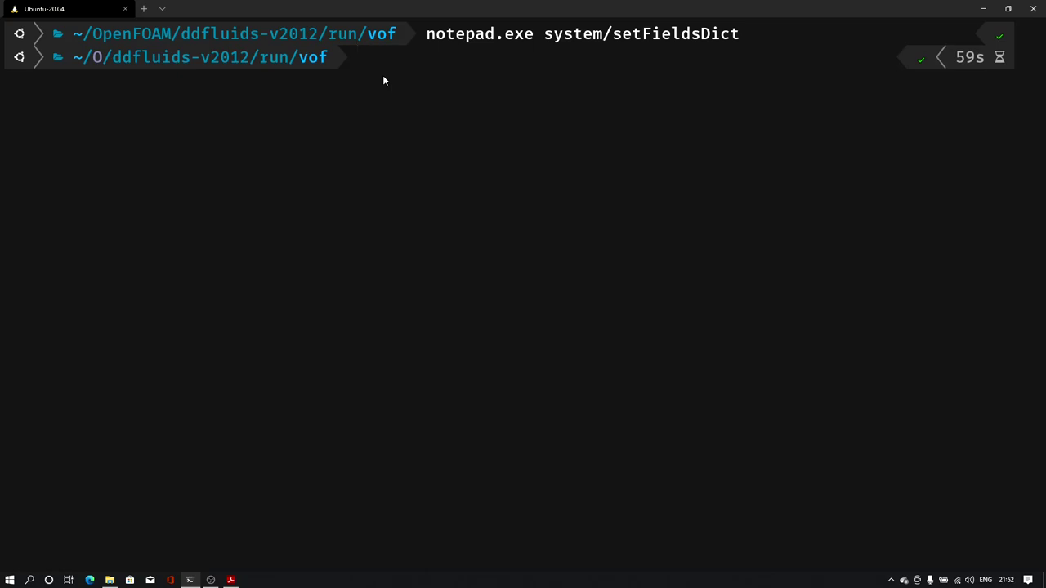
pyautogui.write('ls')
pyautogui.press('Return')
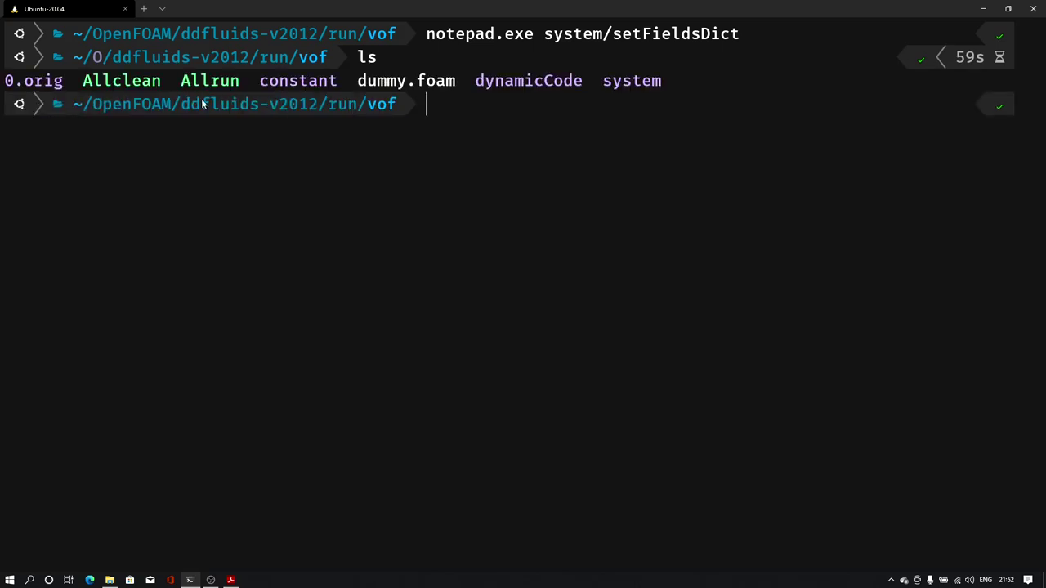
pyautogui.doubleClick(29, 84)
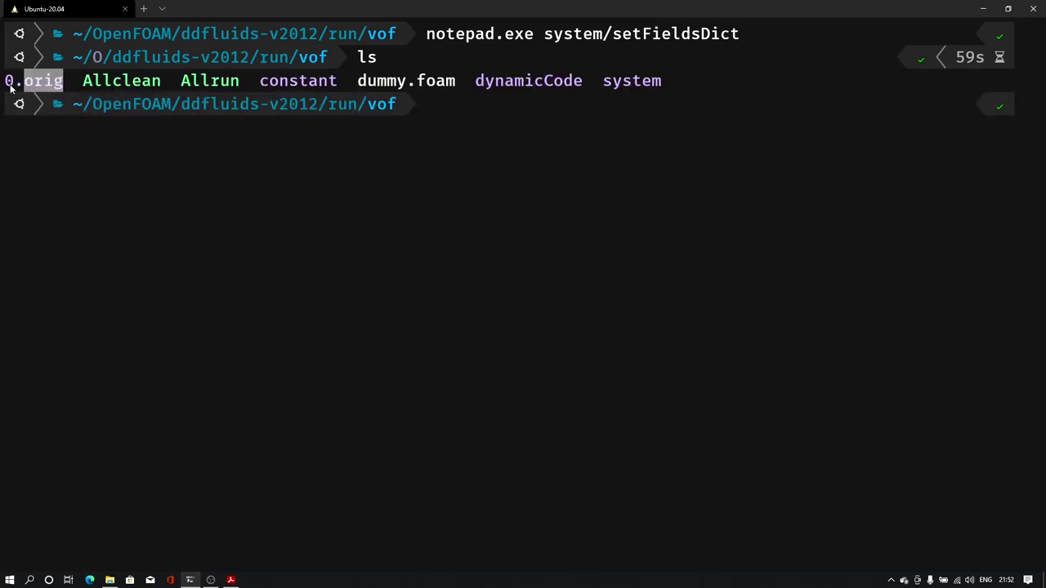
pyautogui.moveTo(8, 85); pyautogui.dragTo(64, 85)
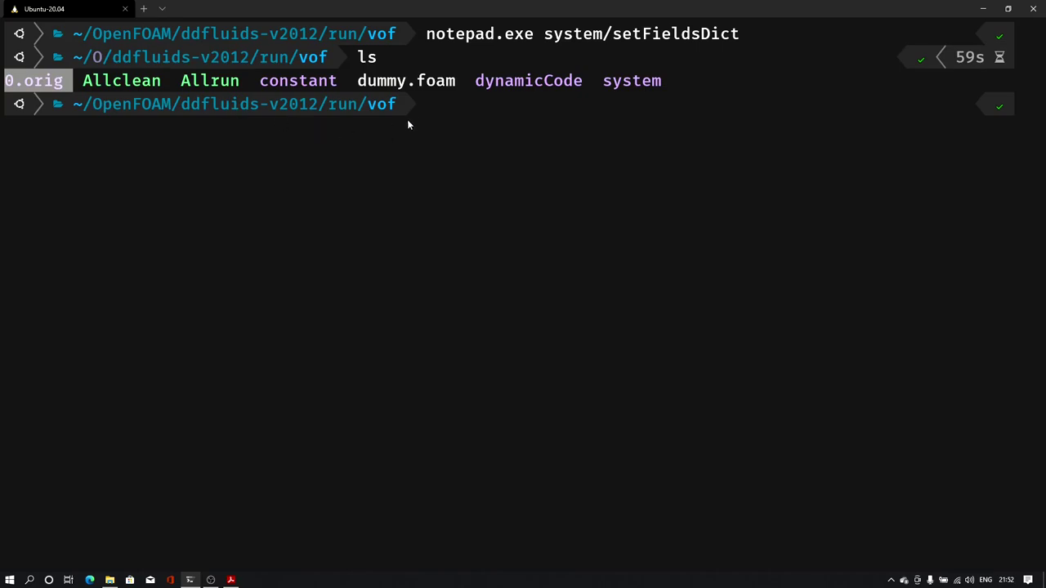
# - Copy the 0.orig folder recursively to a folder named 0, and list the case directory to check it
pyautogui.rightClick(445, 112)
pyautogui.write('cp ')
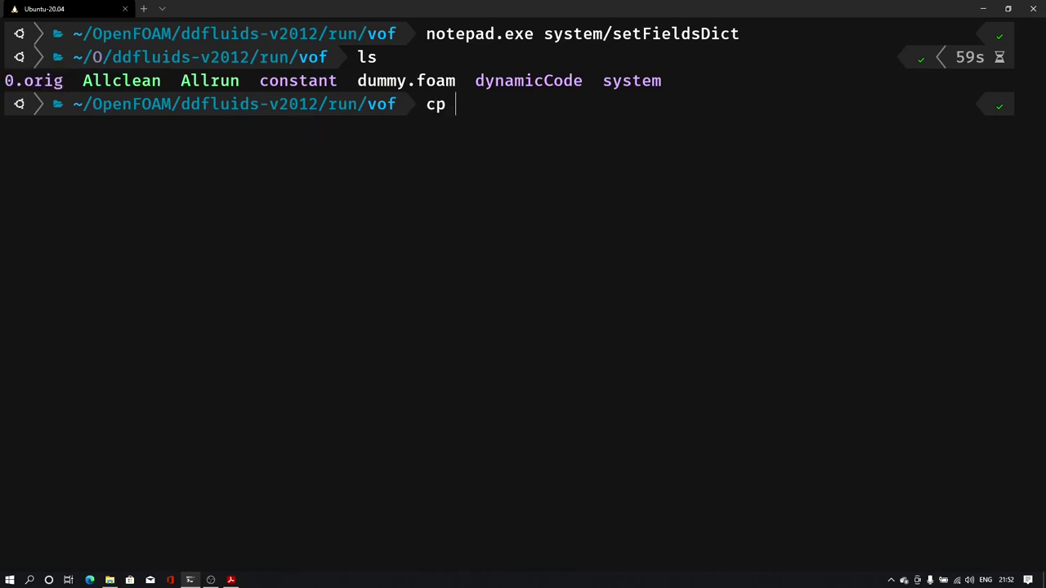
pyautogui.write('-r 0')
pyautogui.press('Tab')
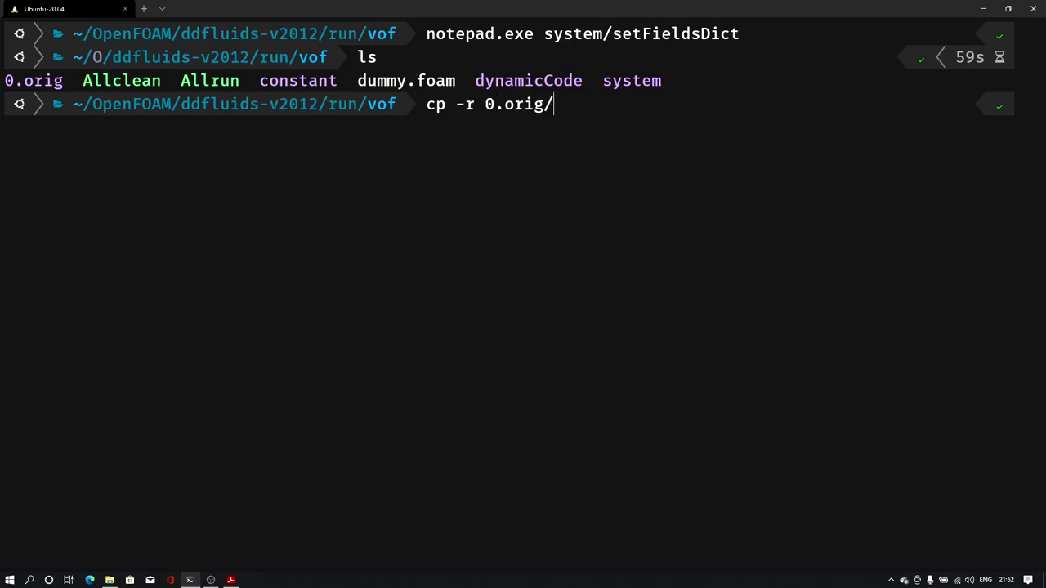
pyautogui.write('0')
pyautogui.press('Return')
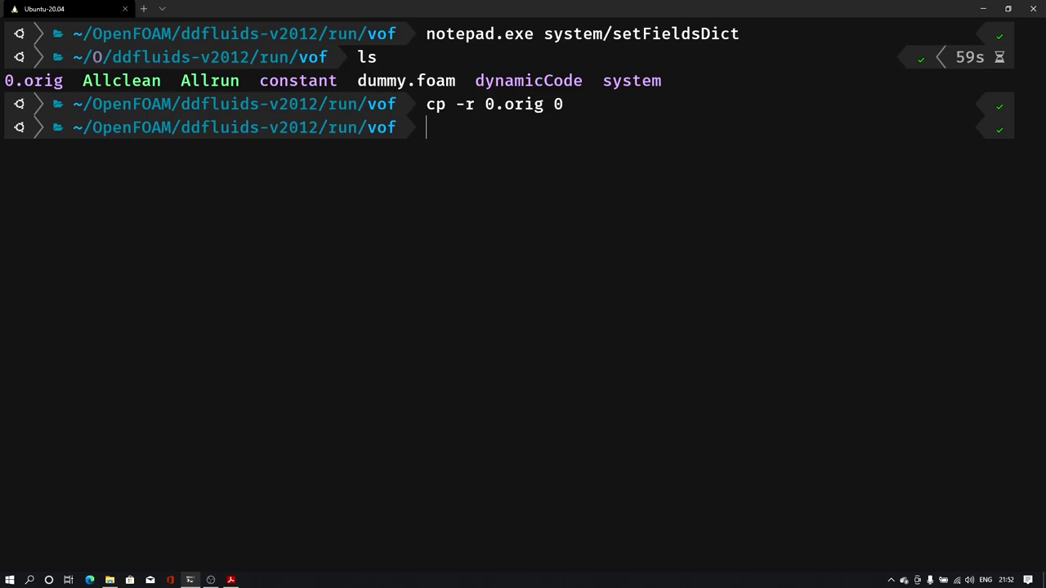
pyautogui.write('ls')
pyautogui.press('Return')
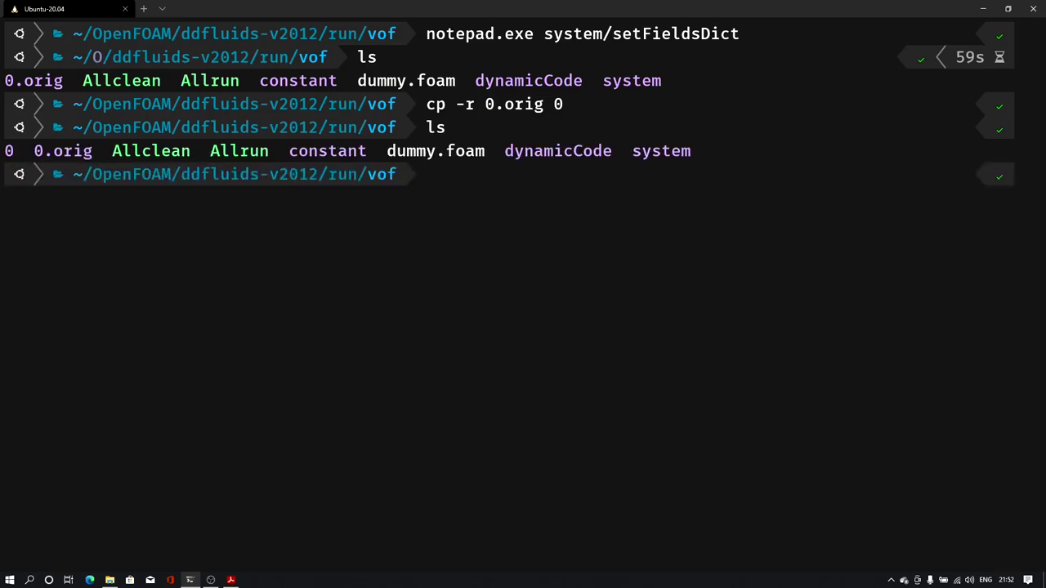
pyautogui.moveTo(4, 152); pyautogui.dragTo(13, 152)
# - Try to initialise the phase fields by running setFields, and read the terminal output
pyautogui.click(440, 200)
pyautogui.write('setFields')
pyautogui.press('Return')
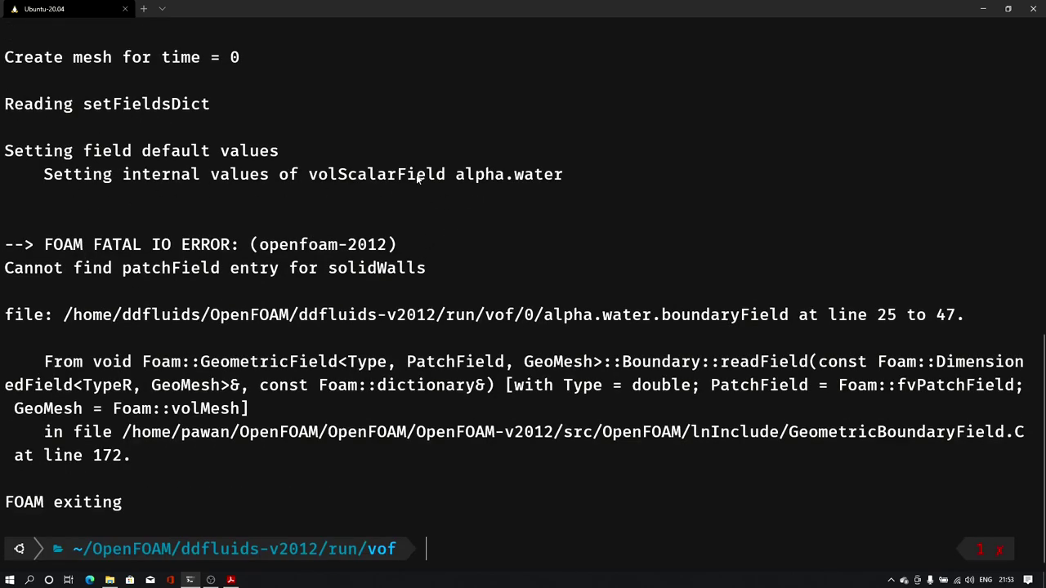
pyautogui.moveTo(6, 269); pyautogui.dragTo(428, 273)
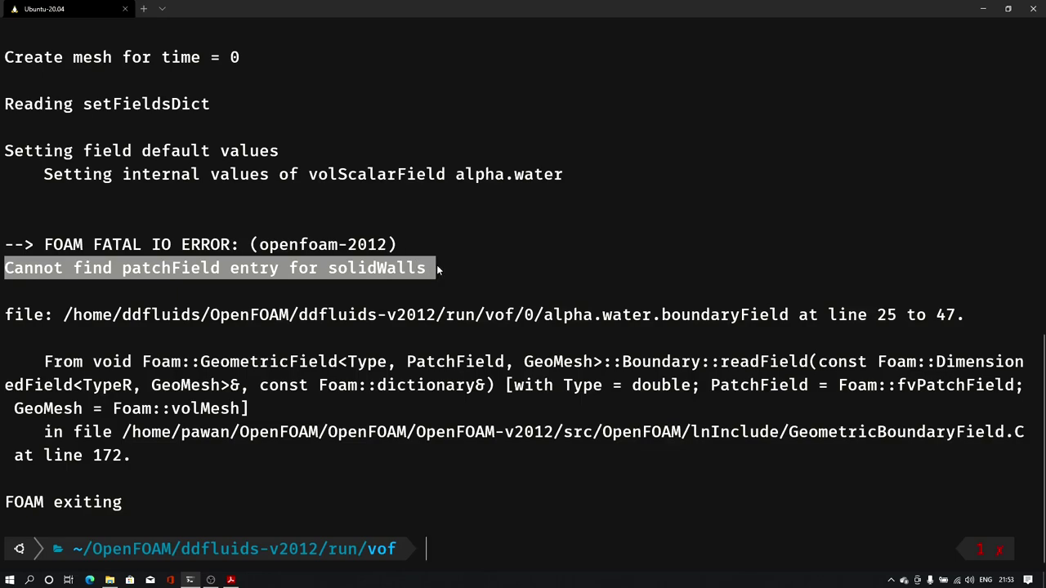
pyautogui.click(441, 278)
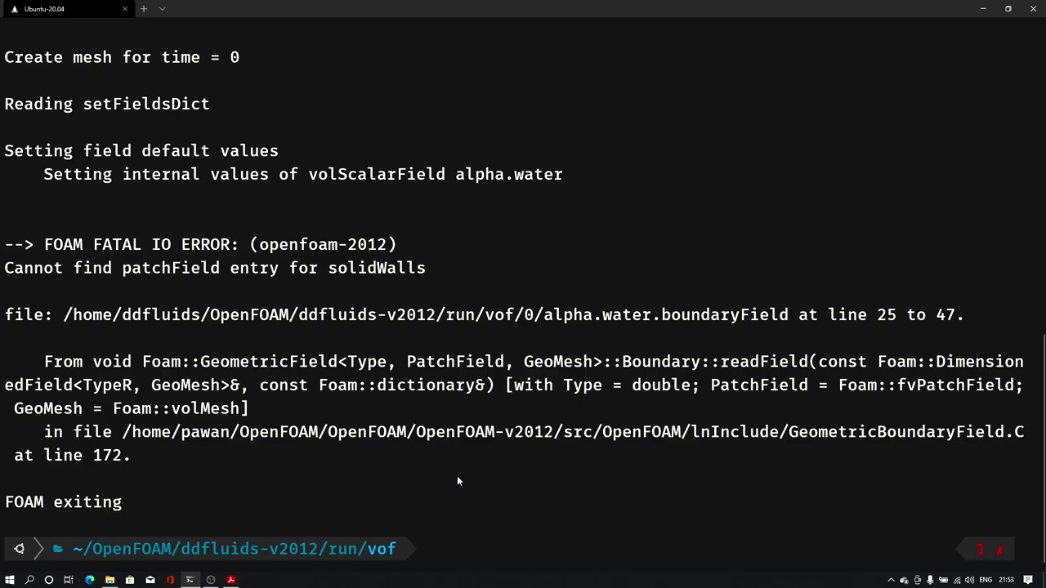
# - Return to the presentation and show the Properties slide with the phase properties and boundary conditions tables
pyautogui.press('super+Tab')
pyautogui.click(375, 145)
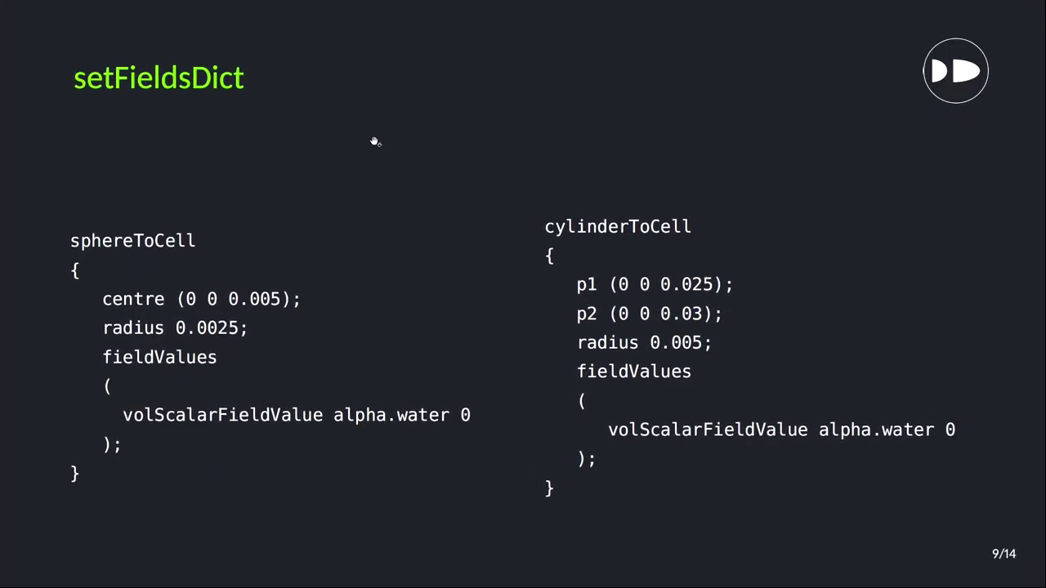
pyautogui.press('super')
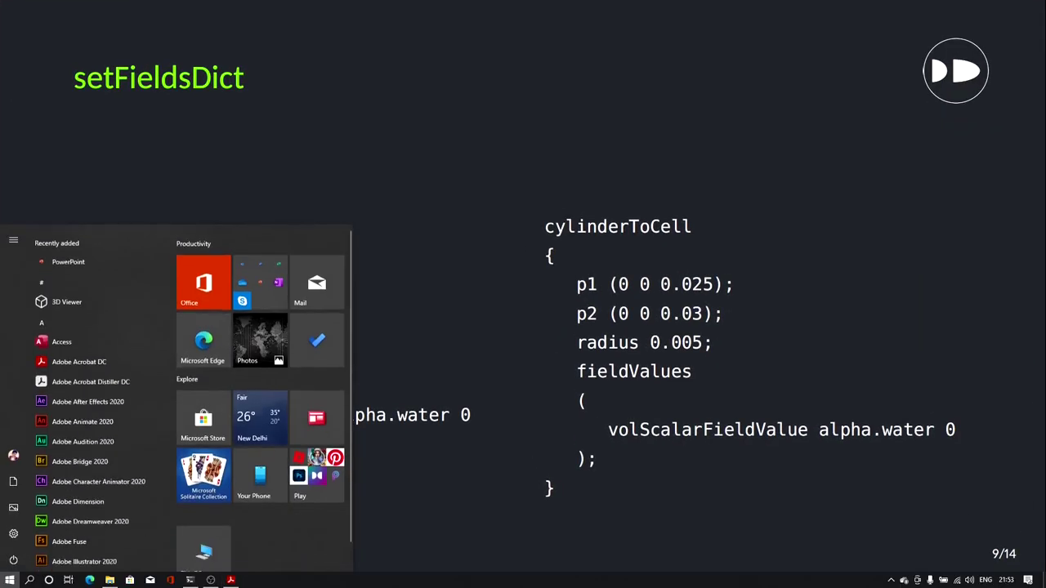
pyautogui.press('Escape')
pyautogui.press('Right')
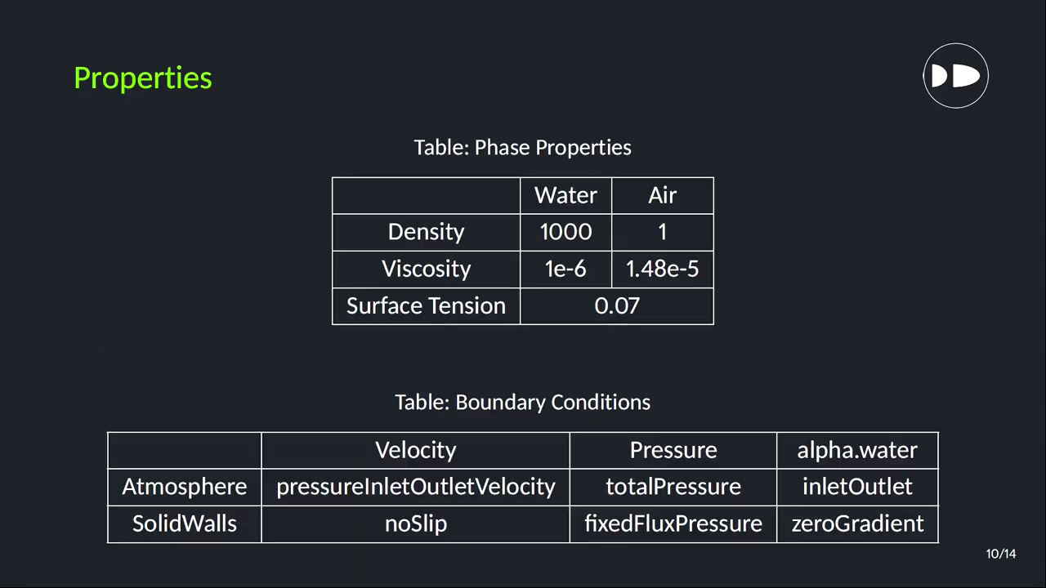
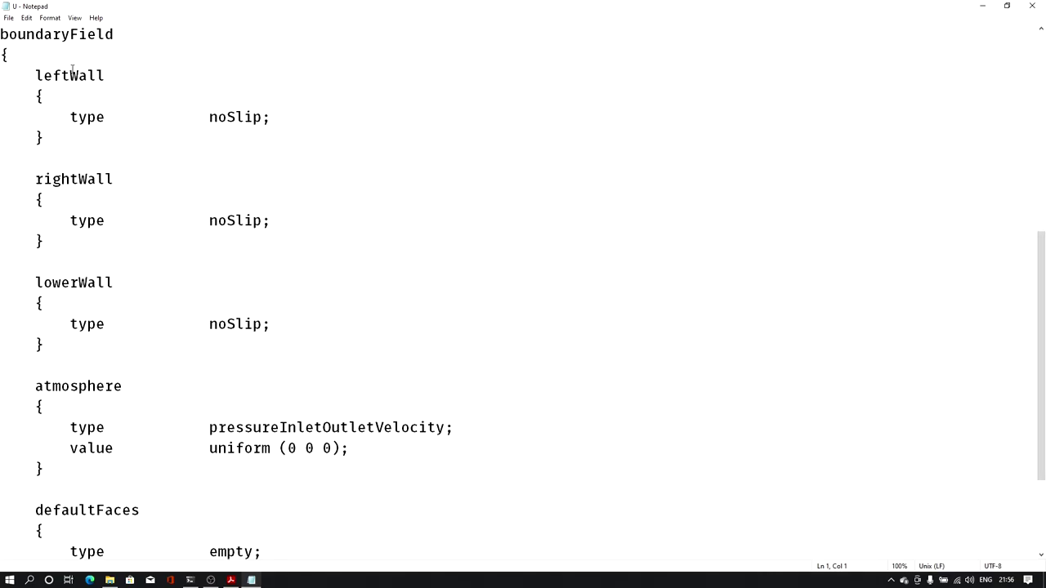
# - Delete the rightWall and lowerWall entries from the boundaryField of the U file
pyautogui.moveTo(41, 345); pyautogui.dragTo(2, 180)
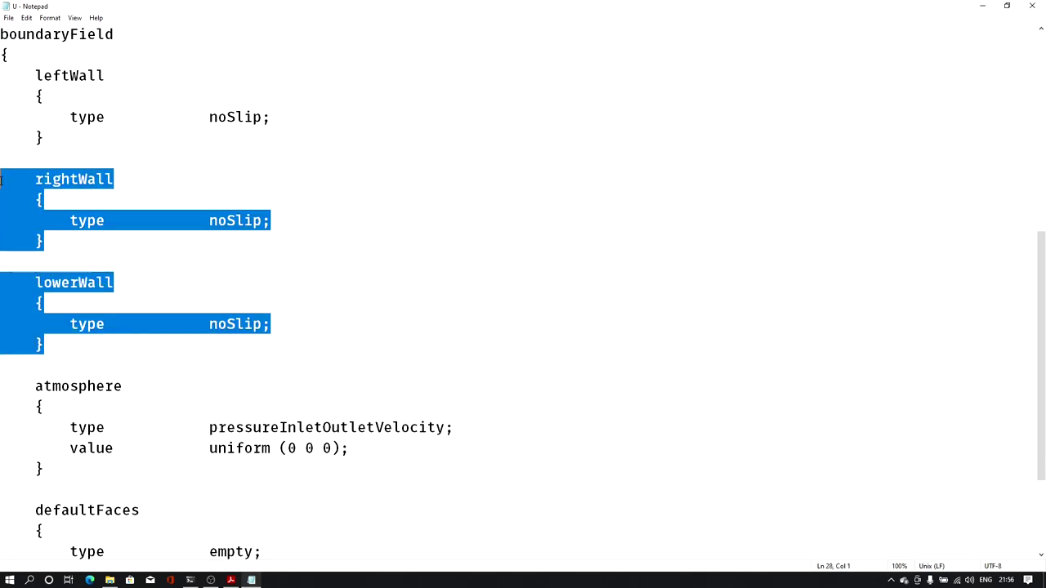
pyautogui.press('BackSpace')
pyautogui.press('BackSpace')
pyautogui.press('BackSpace')
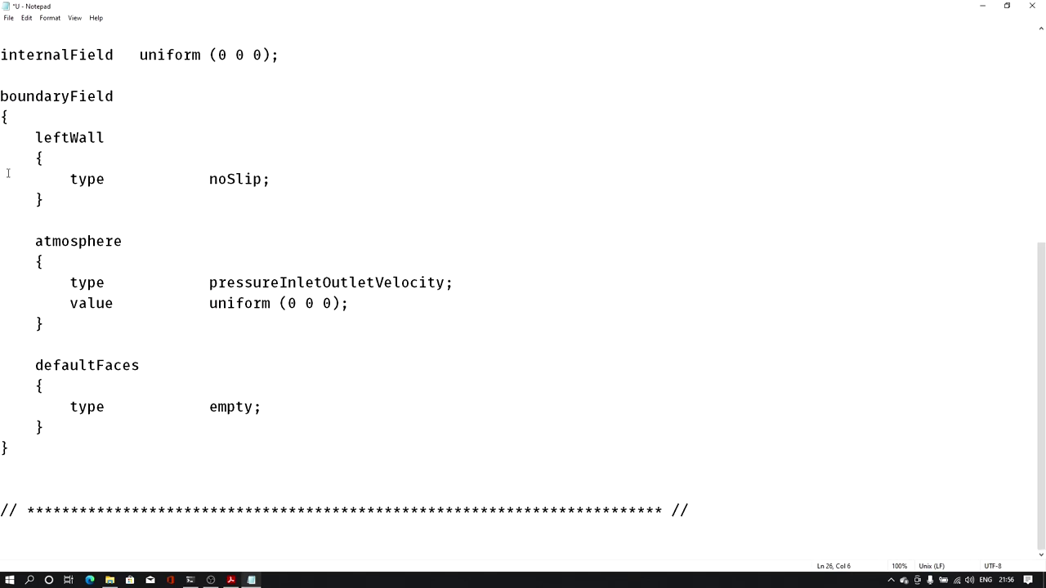
# - Rename the leftWall patch in the U file to solidWalls and check its noSlip type
pyautogui.doubleClick(58, 139)
pyautogui.write('solidWalls')
pyautogui.doubleClick(227, 183)
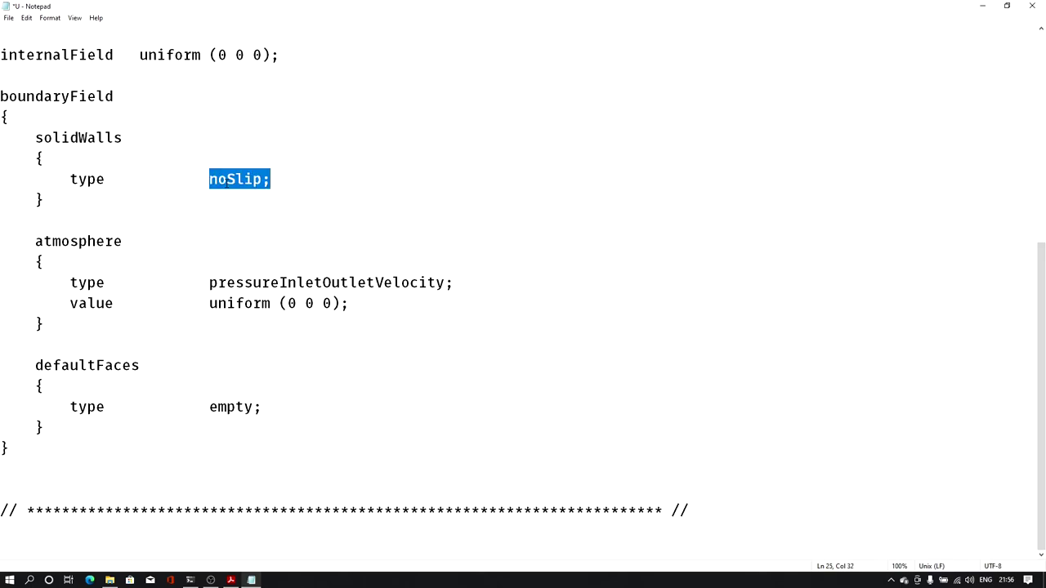
# - Check the atmosphere entry in the U file, delete the defaultFaces entry, and save and close the file
pyautogui.doubleClick(75, 244)
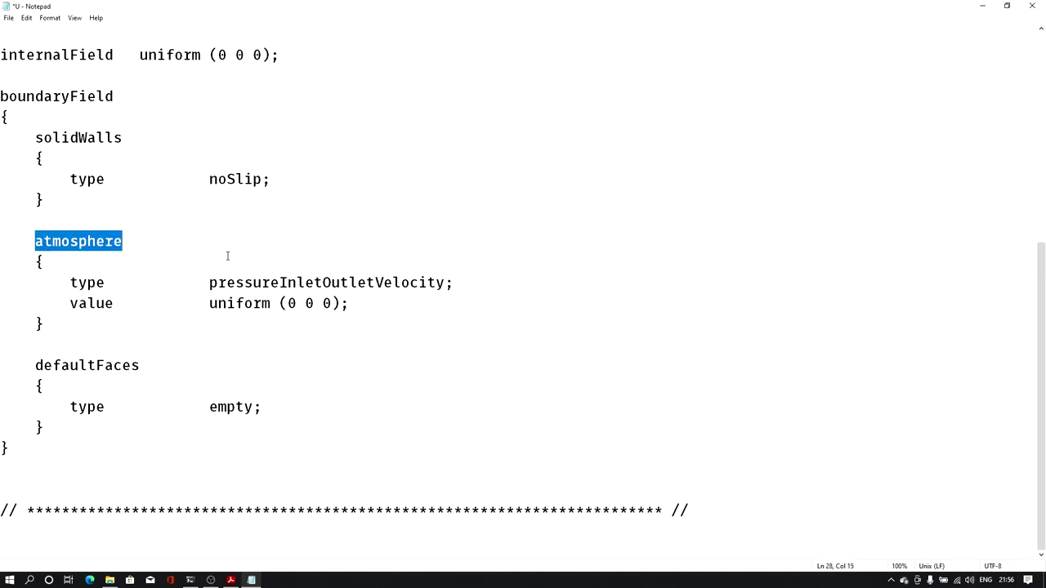
pyautogui.doubleClick(292, 286)
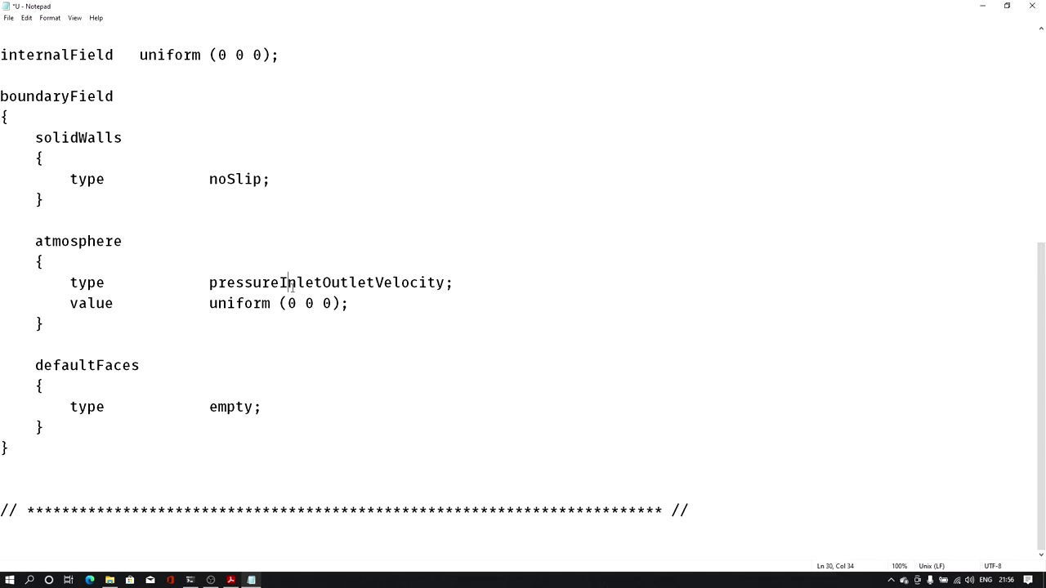
pyautogui.click(377, 296)
pyautogui.moveTo(58, 426); pyautogui.dragTo(1, 352)
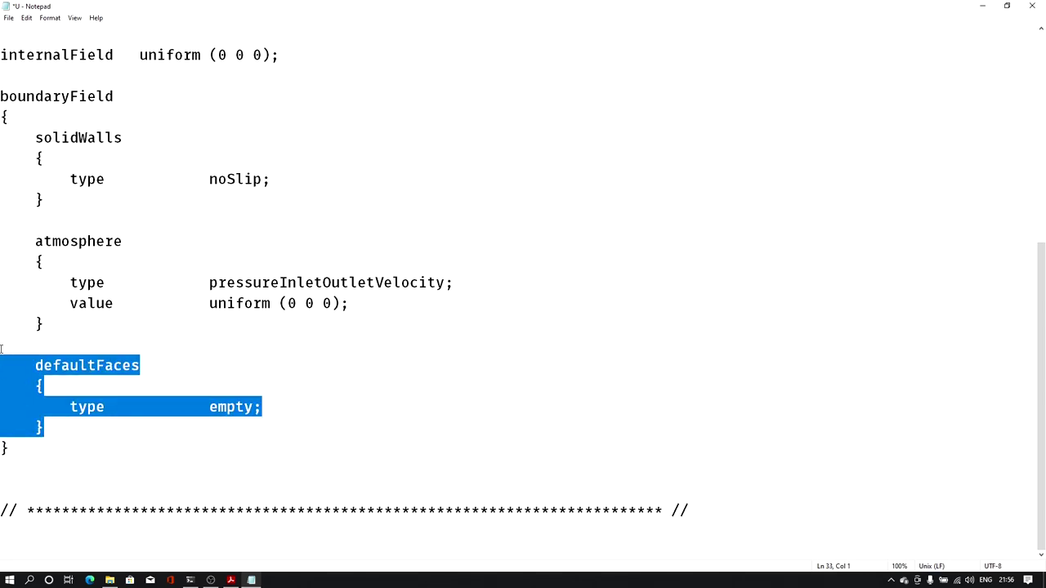
pyautogui.press('Delete')
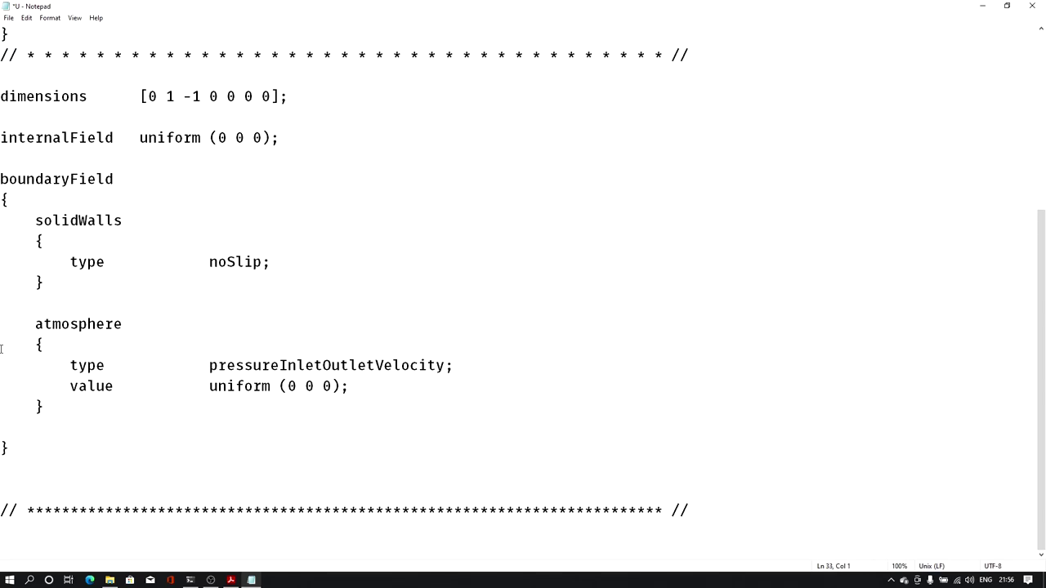
pyautogui.press('BackSpace')
pyautogui.hotkey('ctrl', 's')
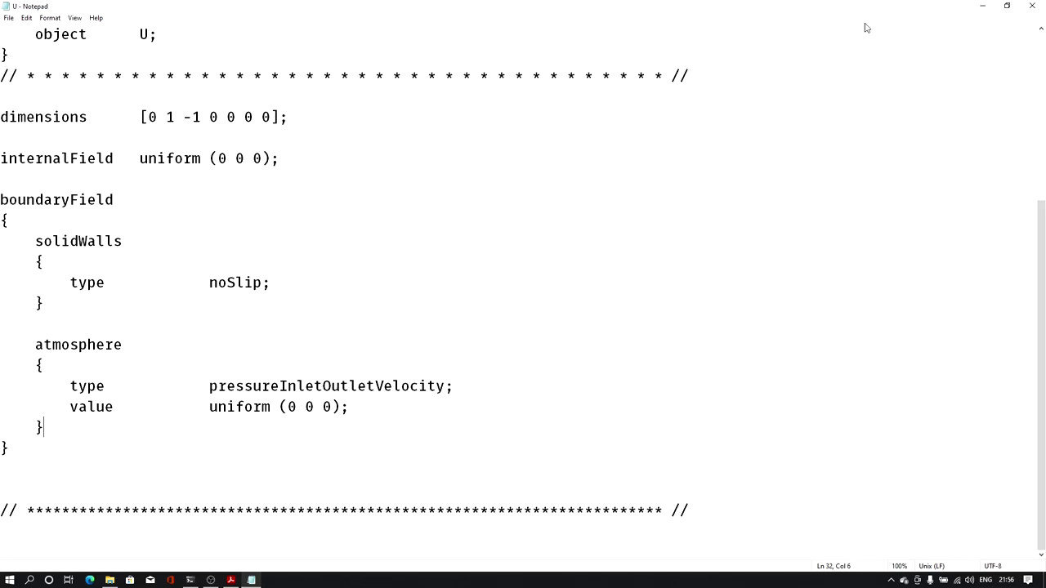
pyautogui.click(1031, 6)
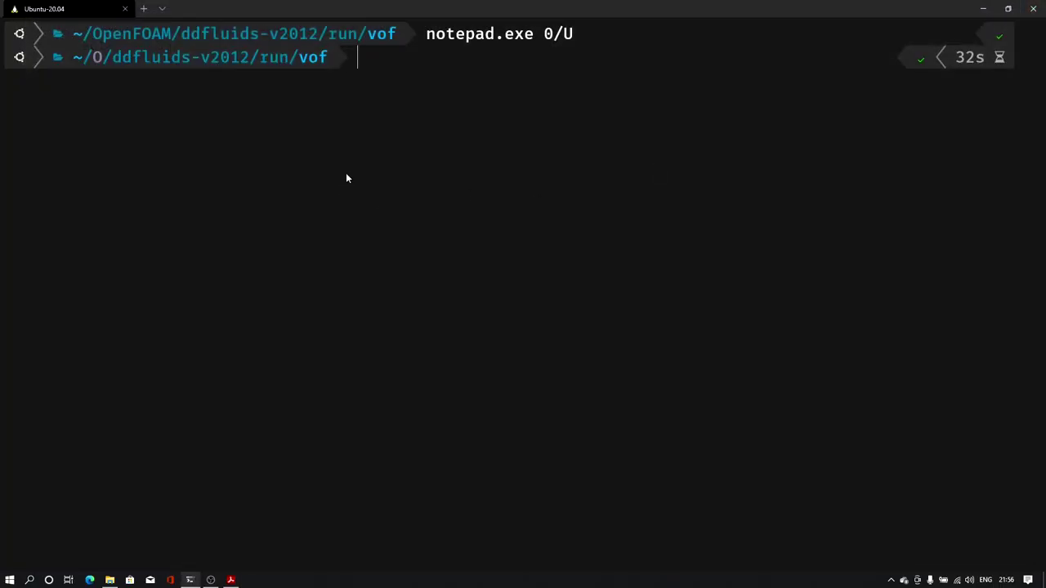
# - Open the 0/p_rgh file in Notepad from the vof case folder and check its pressure dimensions
pyautogui.write('notepad.exe ')
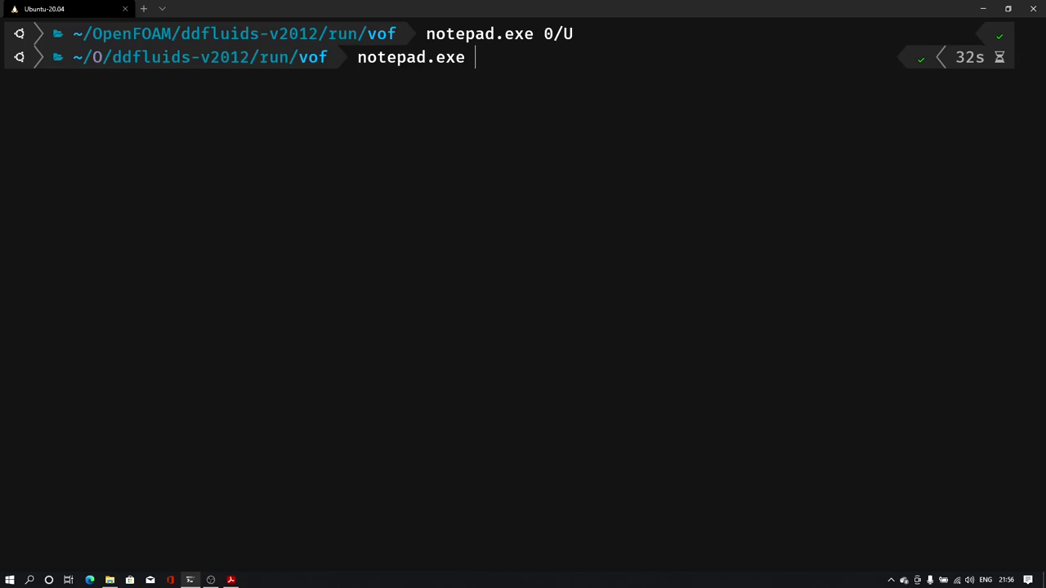
pyautogui.write('0/p')
pyautogui.press('Tab')
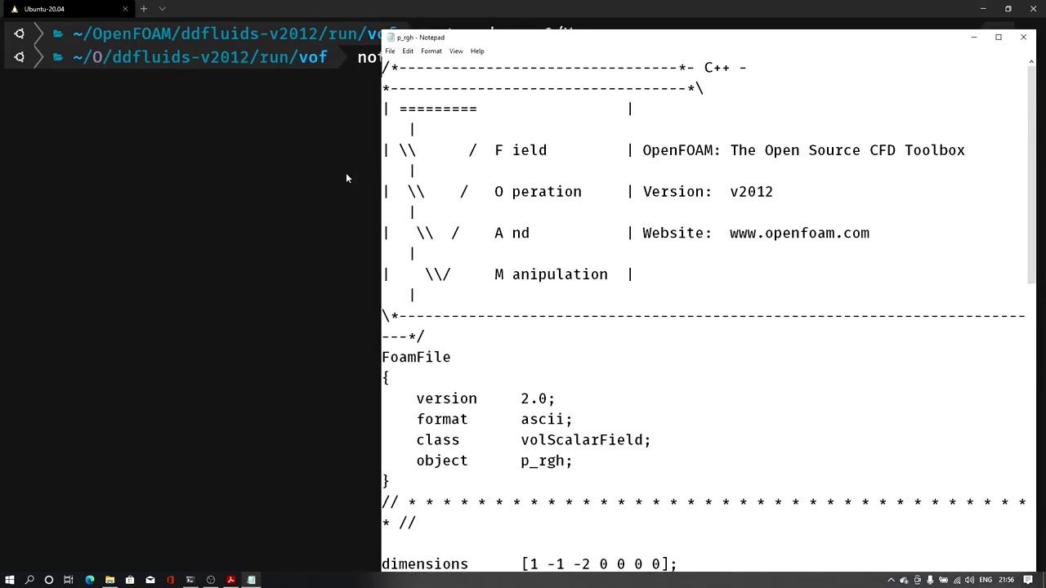
pyautogui.doubleClick(533, 38)
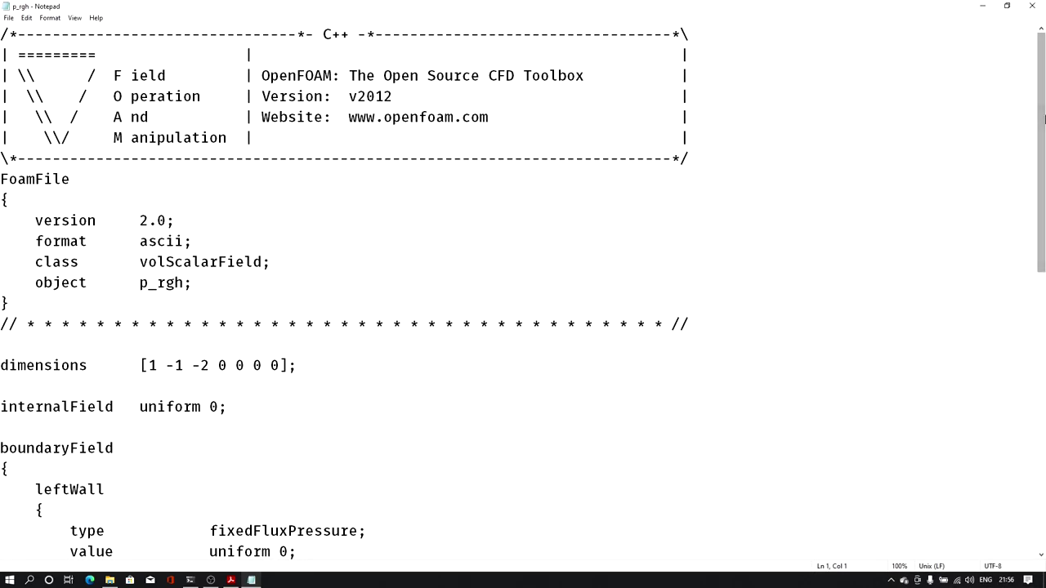
pyautogui.moveTo(1043, 104); pyautogui.dragTo(1043, 245)
pyautogui.moveTo(150, 54); pyautogui.dragTo(211, 55)
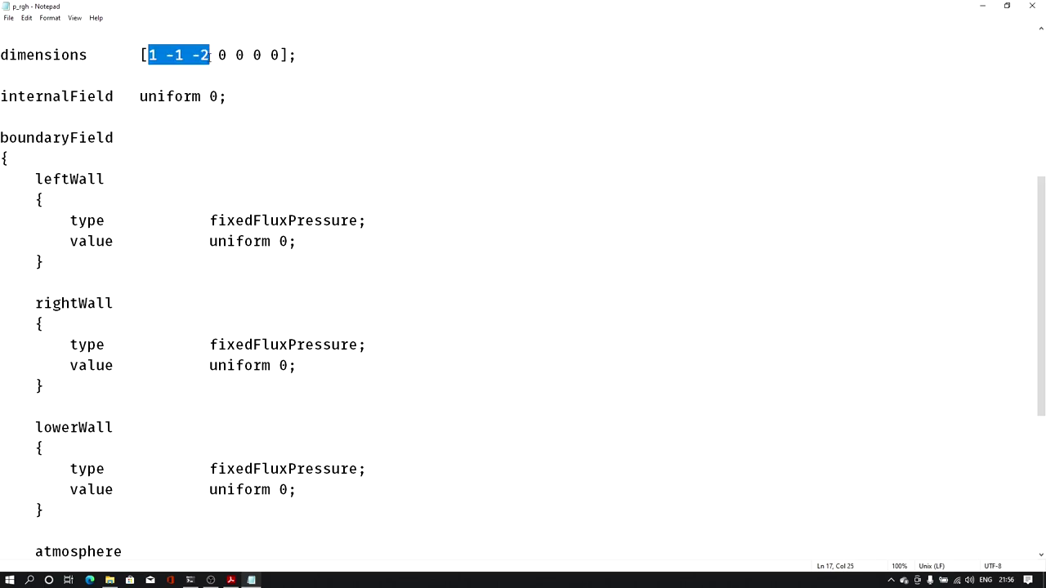
pyautogui.click(210, 54)
pyautogui.moveTo(148, 58); pyautogui.dragTo(211, 54)
pyautogui.click(226, 54)
# - In the boundaryField of p_rgh, rename the leftWall patch to solidWalls and delete the rightWall and lowerWall entries
pyautogui.scroll(-2, 946, 207)
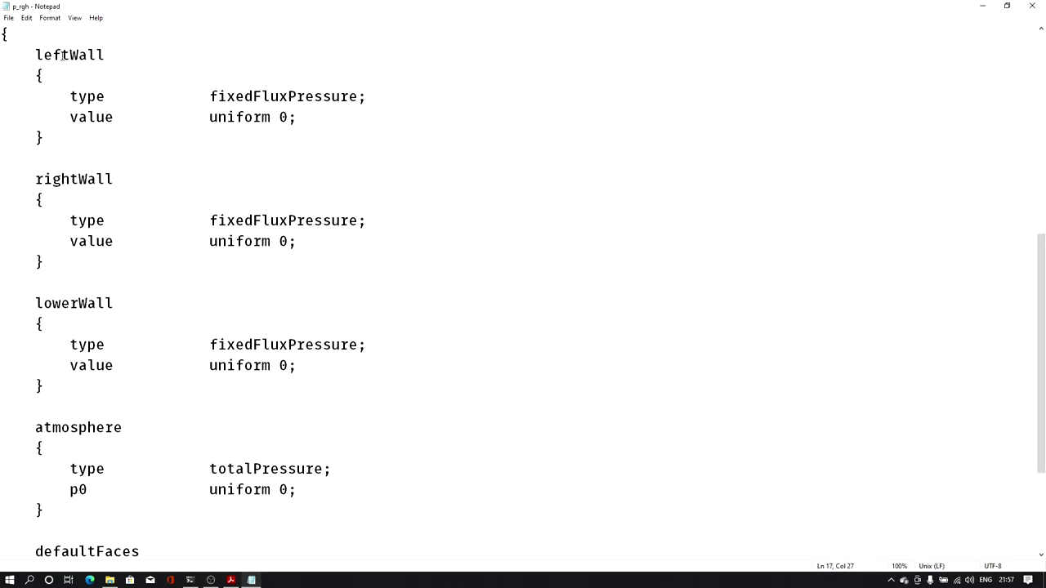
pyautogui.doubleClick(64, 55)
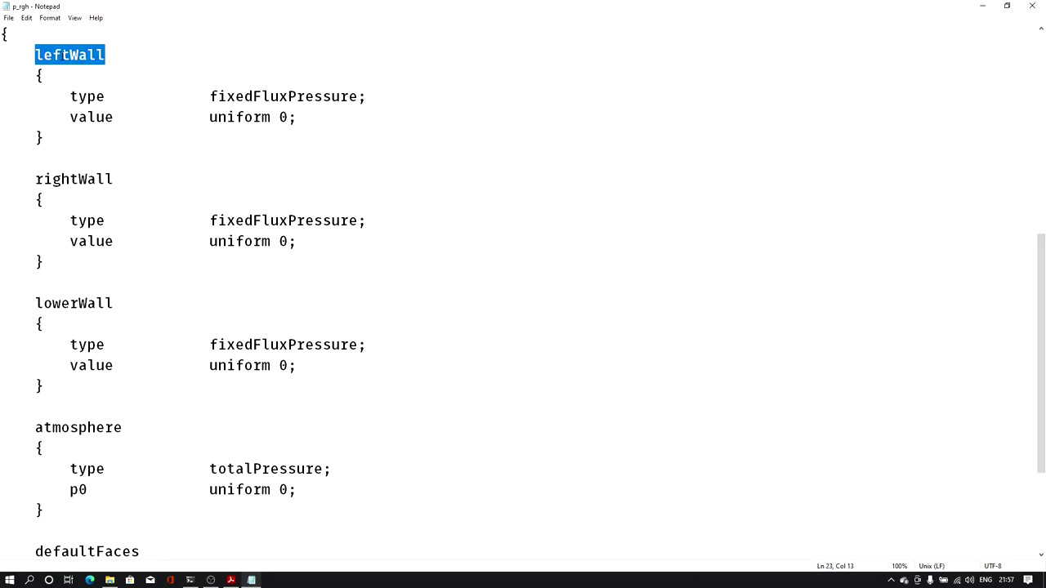
pyautogui.write('solidW')
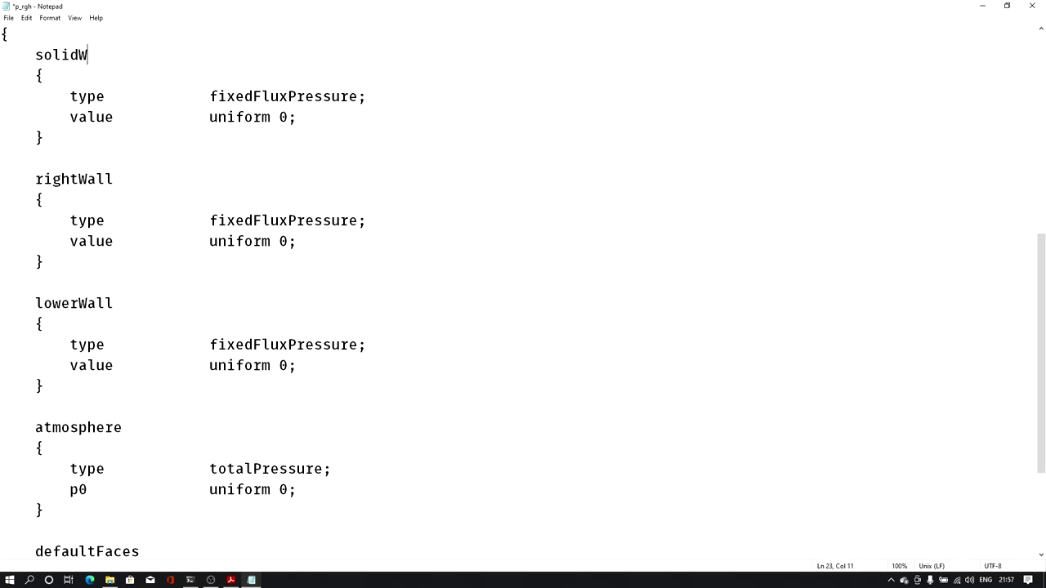
pyautogui.write('alls')
pyautogui.moveTo(48, 382); pyautogui.dragTo(1, 179)
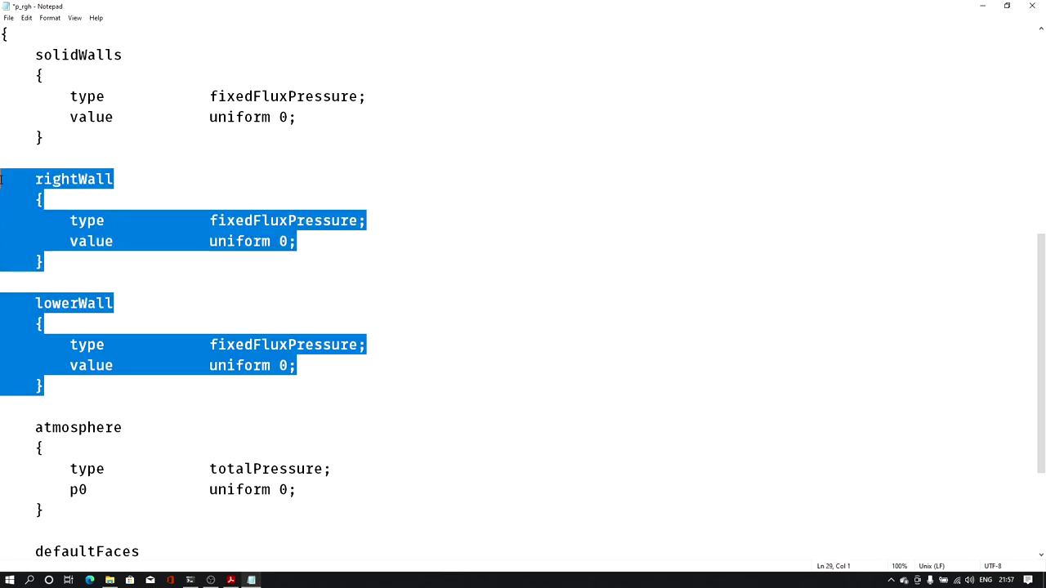
pyautogui.press('BackSpace')
pyautogui.press('BackSpace')
pyautogui.press('BackSpace')
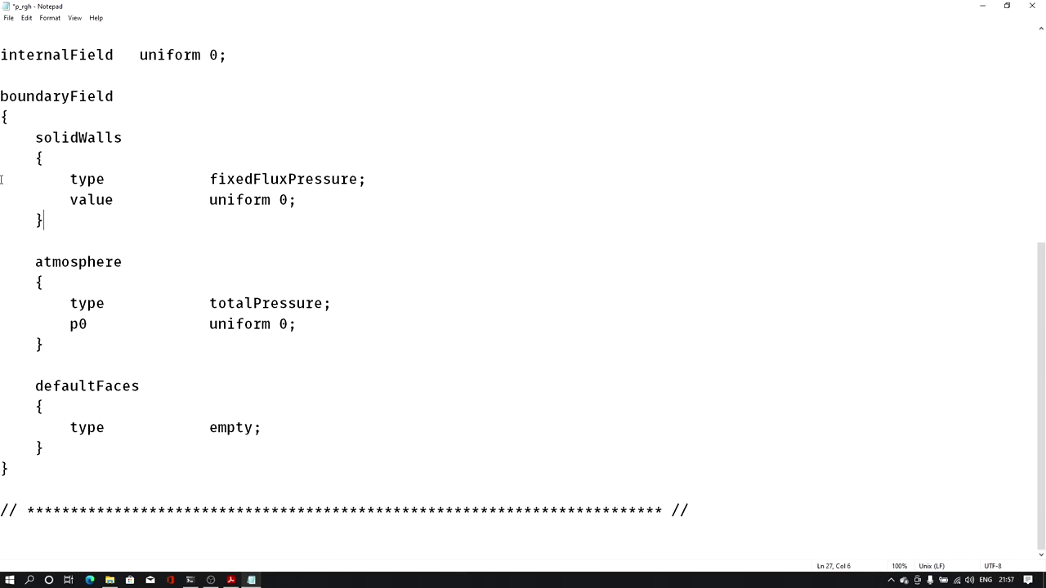
pyautogui.press('Delete')
# - Delete the defaultFaces entry from p_rgh, save it, and close the file after checking the atmosphere p0 value
pyautogui.moveTo(57, 447); pyautogui.dragTo(1, 375)
pyautogui.press('BackSpace')
pyautogui.press('BackSpace')
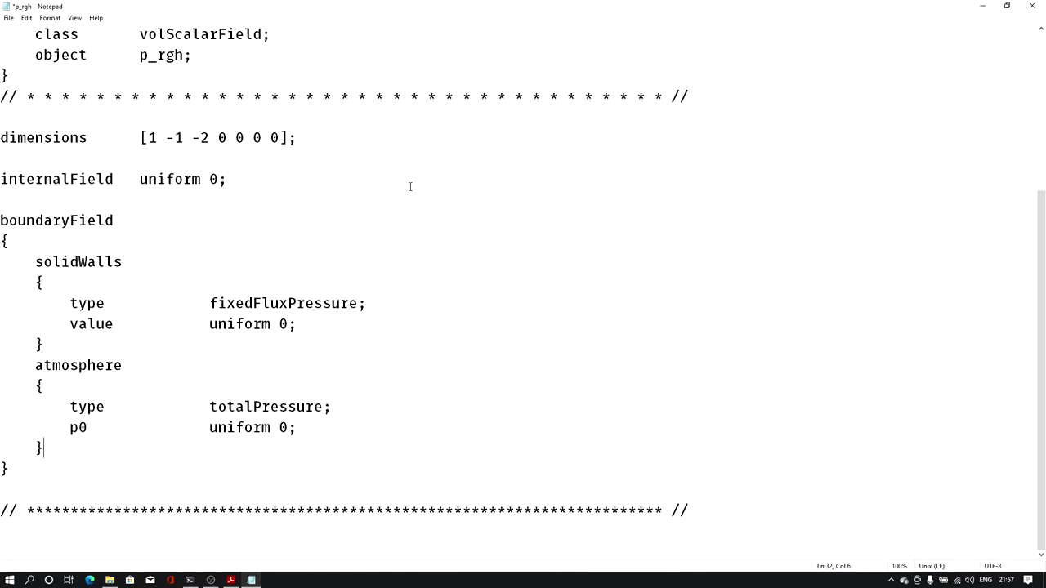
pyautogui.hotkey('ctrl', 's')
pyautogui.doubleClick(290, 429)
pyautogui.click(309, 423)
pyautogui.click(1031, 6)
# - Open the 0/alpha.water file in a maximized Notepad window from the terminal
pyautogui.write('notepad.exe ')
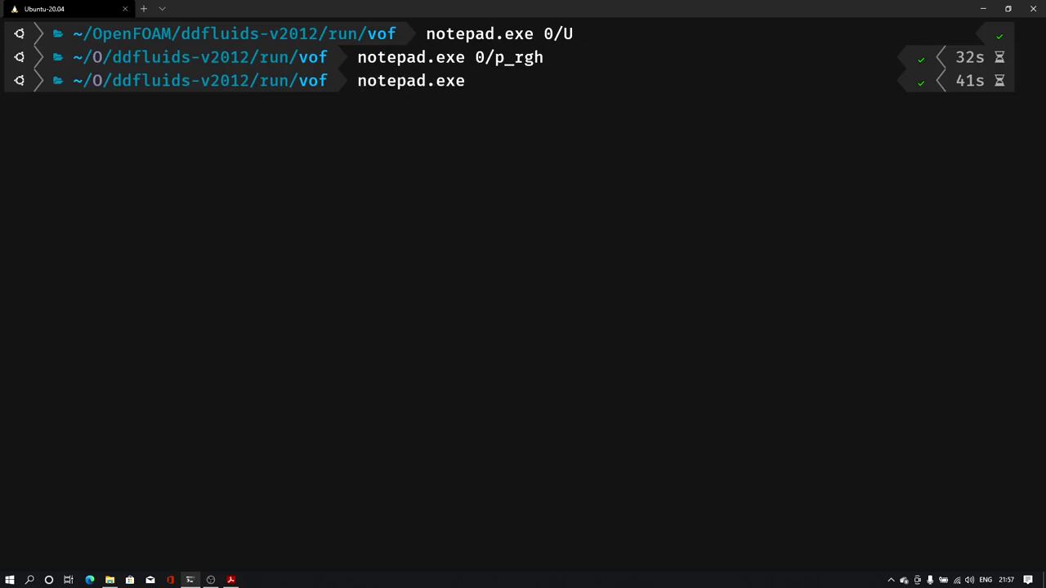
pyautogui.write('0/alp')
pyautogui.press('BackSpace')
pyautogui.write('pha.water')
pyautogui.press('Return')
pyautogui.press('super+Up')
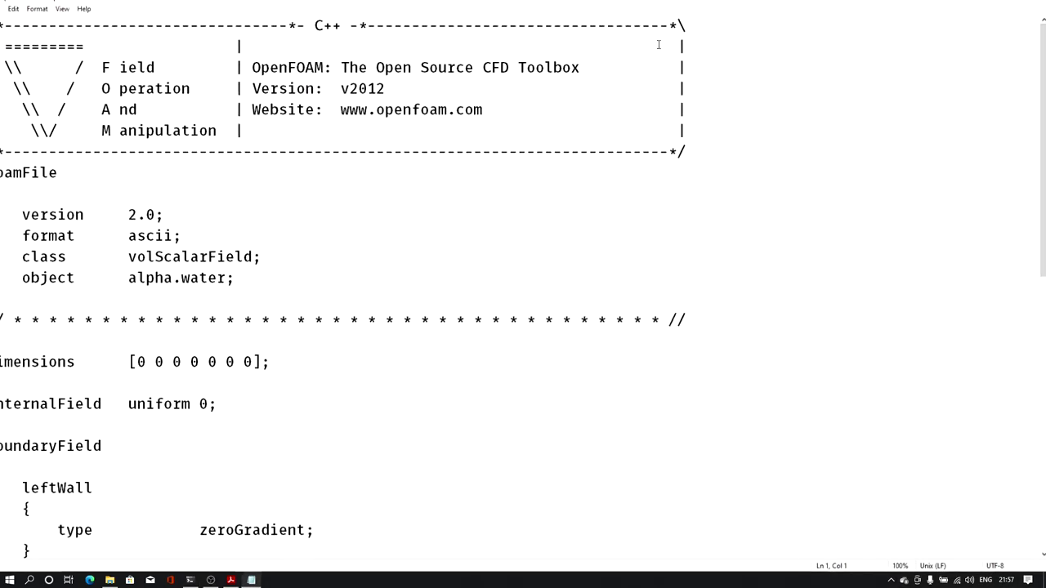
# - In the boundaryField of alpha.water, rename the leftWall patch to solidWalls and delete the rightWall and lowerWall entries
pyautogui.moveTo(1040, 94); pyautogui.dragTo(1040, 249)
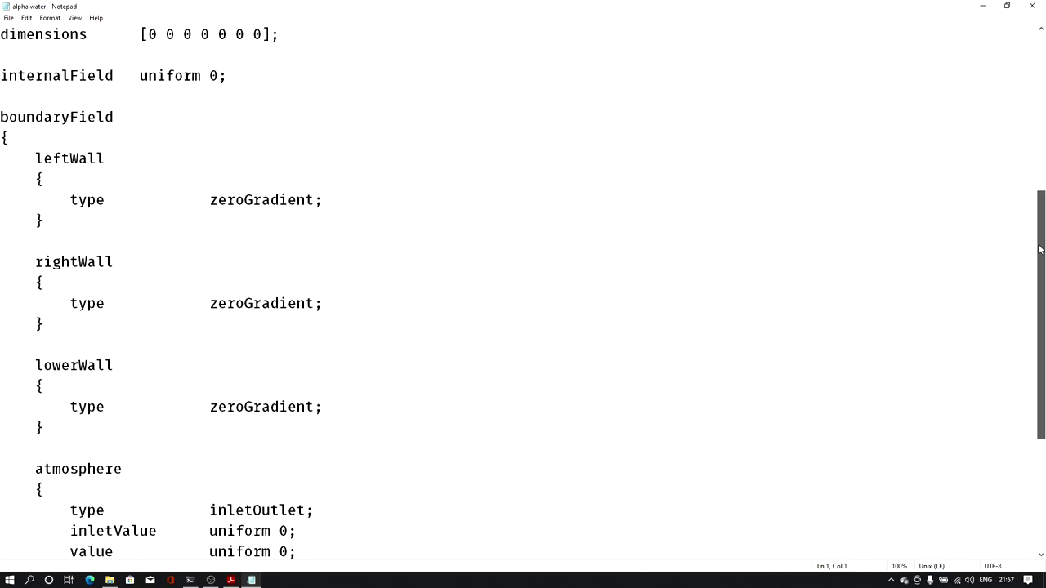
pyautogui.doubleClick(74, 160)
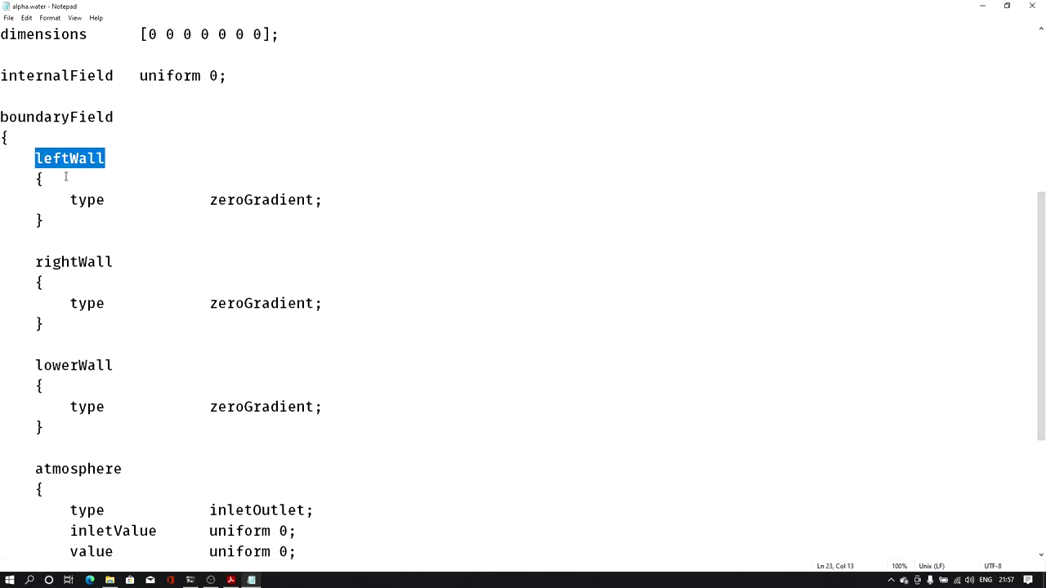
pyautogui.write('solid')
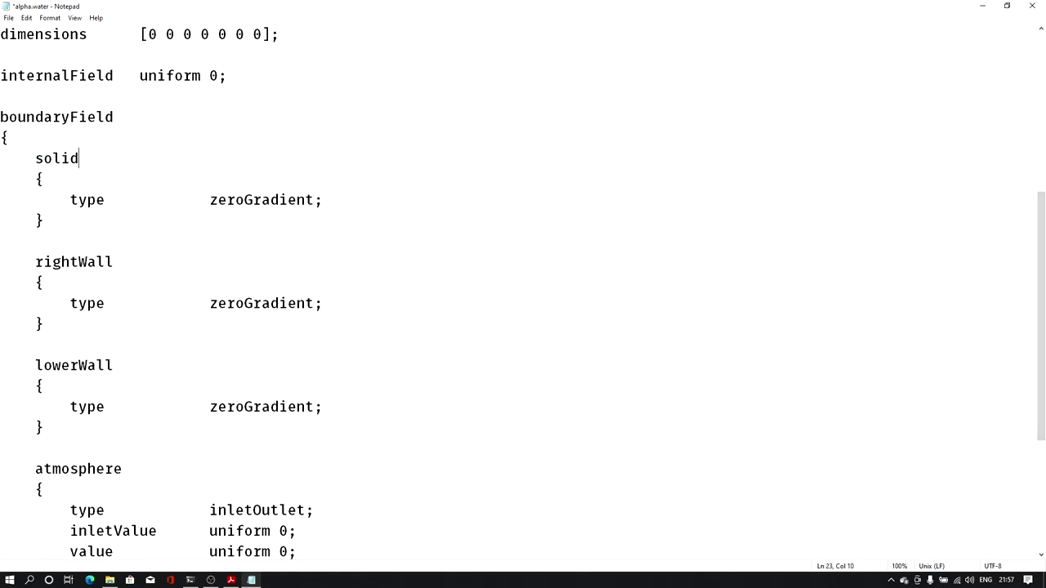
pyautogui.write('Walls')
pyautogui.moveTo(60, 451); pyautogui.dragTo(1, 255)
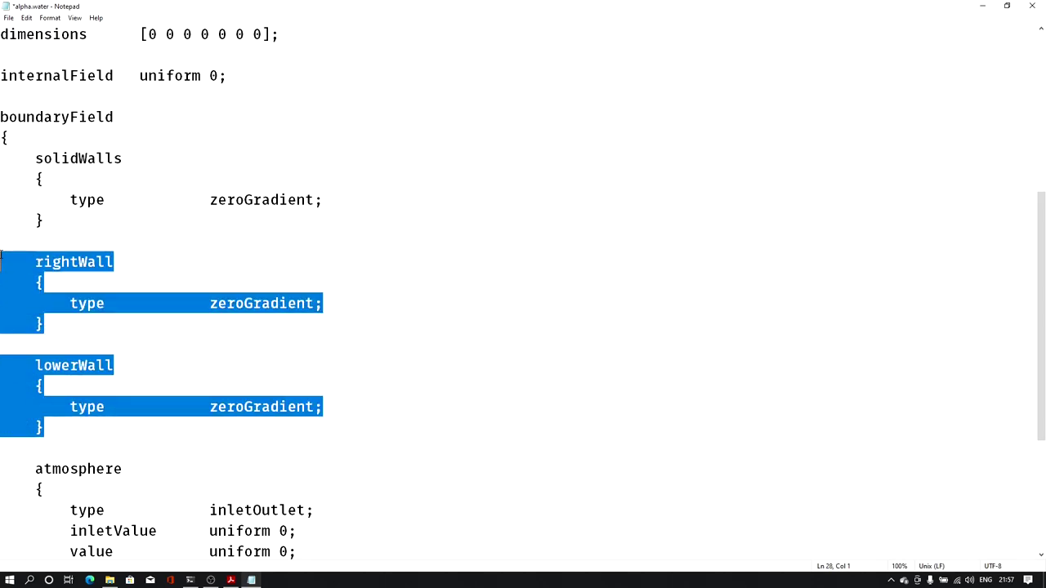
pyautogui.press('BackSpace')
pyautogui.press('BackSpace')
pyautogui.press('BackSpace')
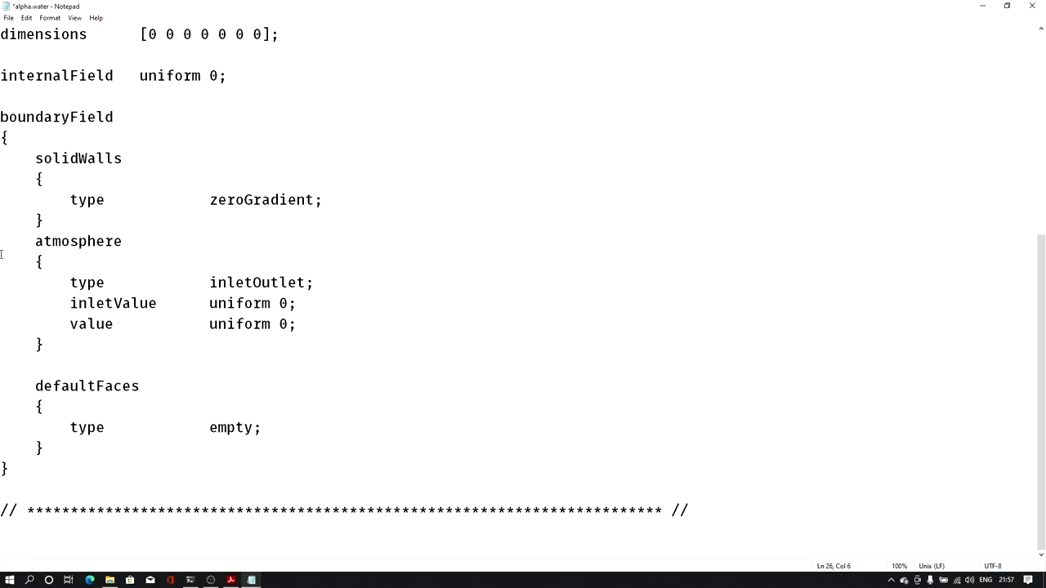
# - Delete the defaultFaces entry below the atmosphere patch in alpha.water, and save and close the file
pyautogui.doubleClick(91, 241)
pyautogui.moveTo(53, 454); pyautogui.dragTo(1, 363)
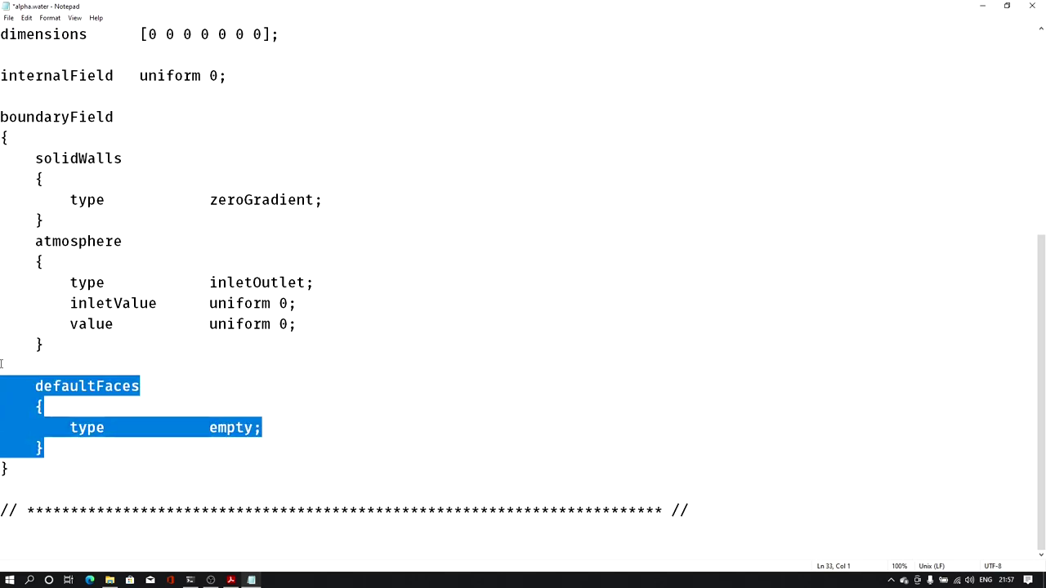
pyautogui.press('BackSpace')
pyautogui.press('BackSpace')
pyautogui.hotkey('ctrl', 's')
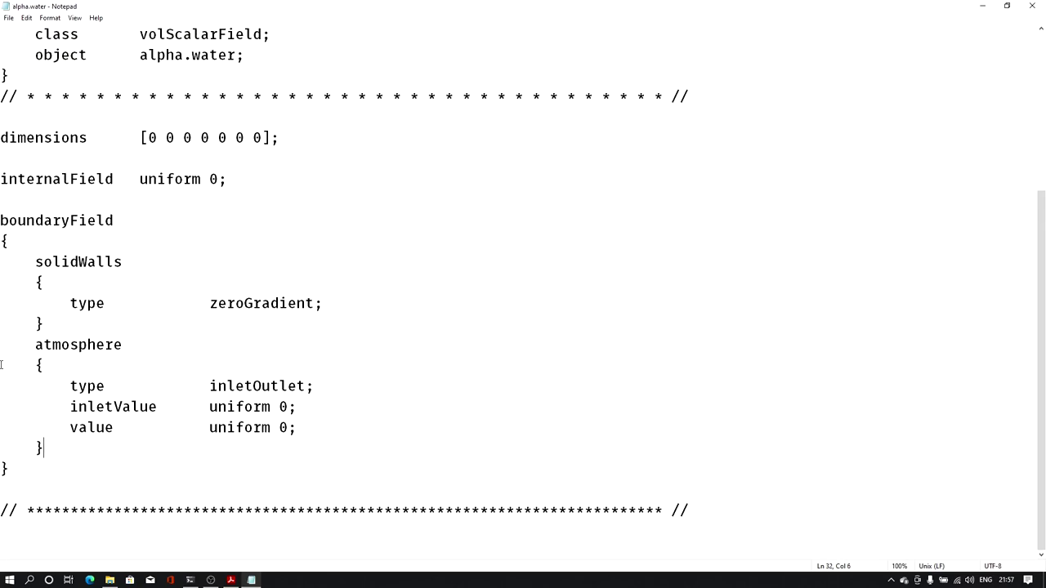
pyautogui.click(1034, 6)
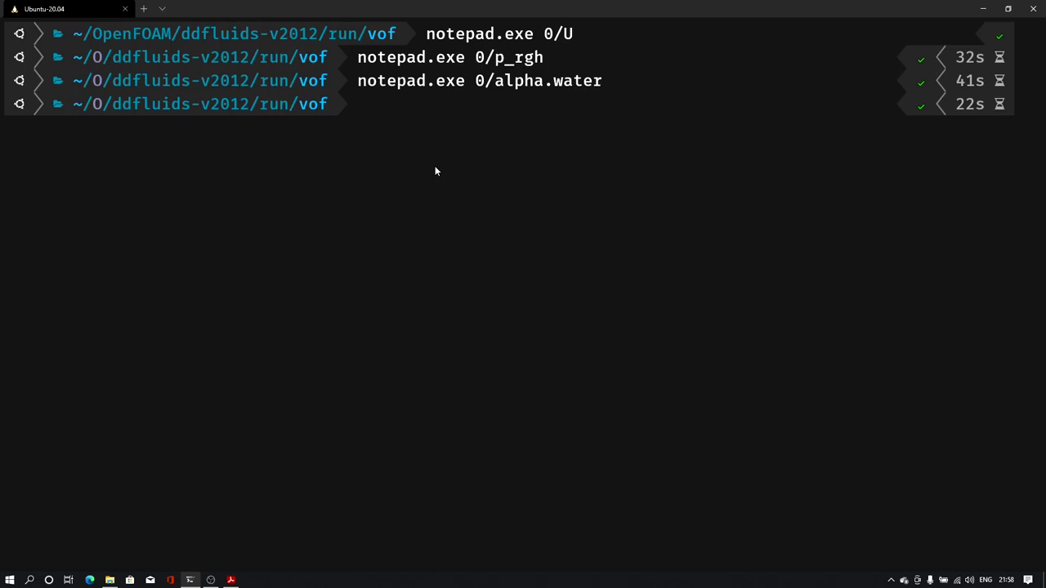
# - Run setFields in the vof case and check the output lines about the field default values
pyautogui.write('setFields')
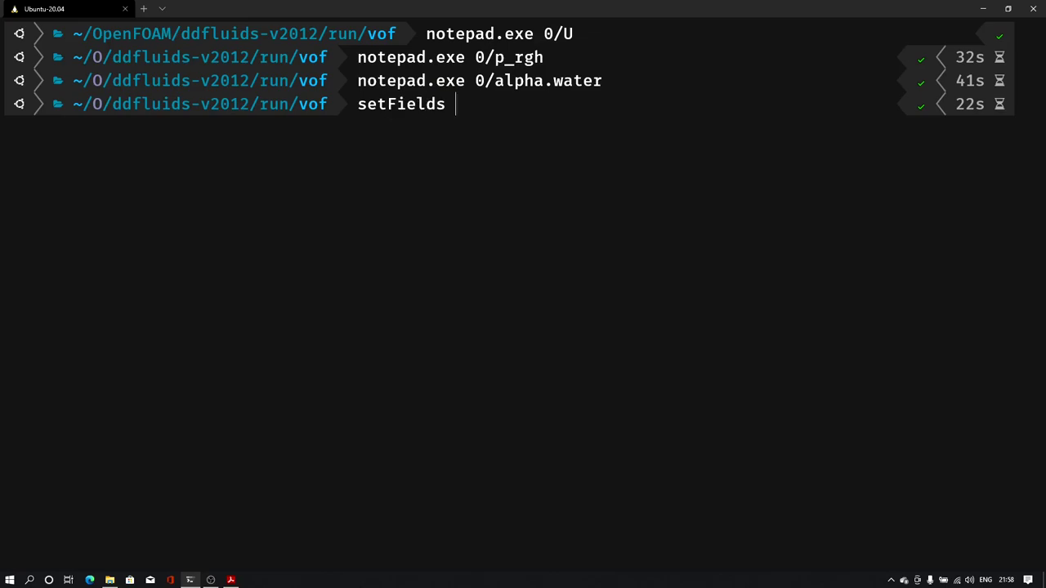
pyautogui.press('Return')
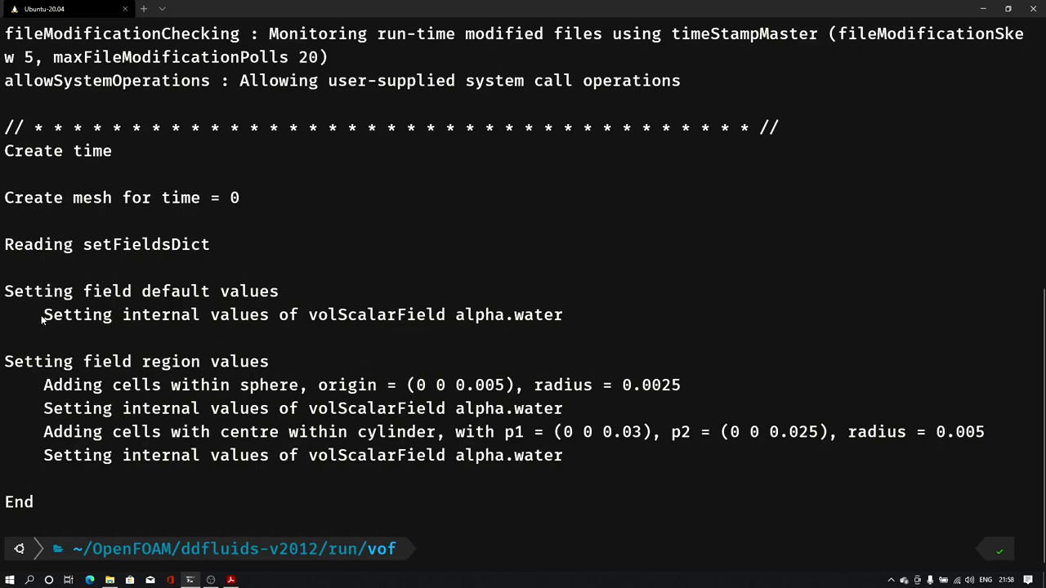
pyautogui.moveTo(77, 320); pyautogui.dragTo(543, 321)
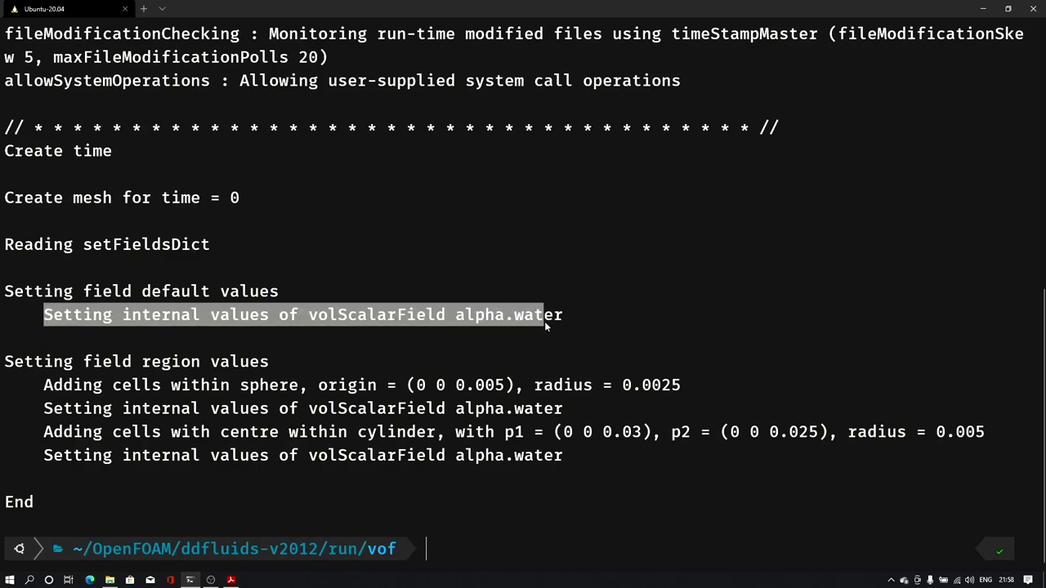
pyautogui.tripleClick(218, 292)
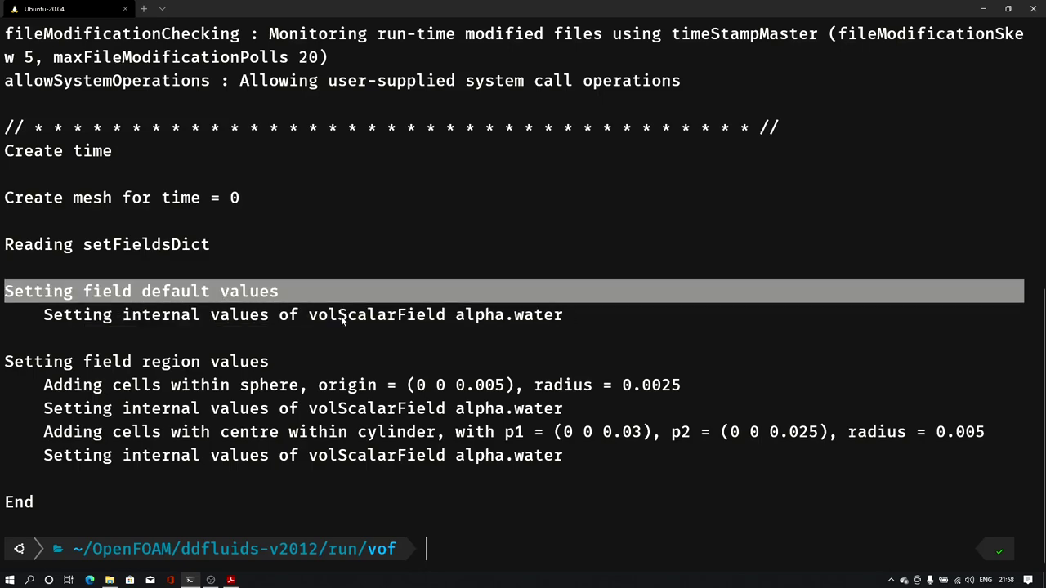
pyautogui.click(238, 390)
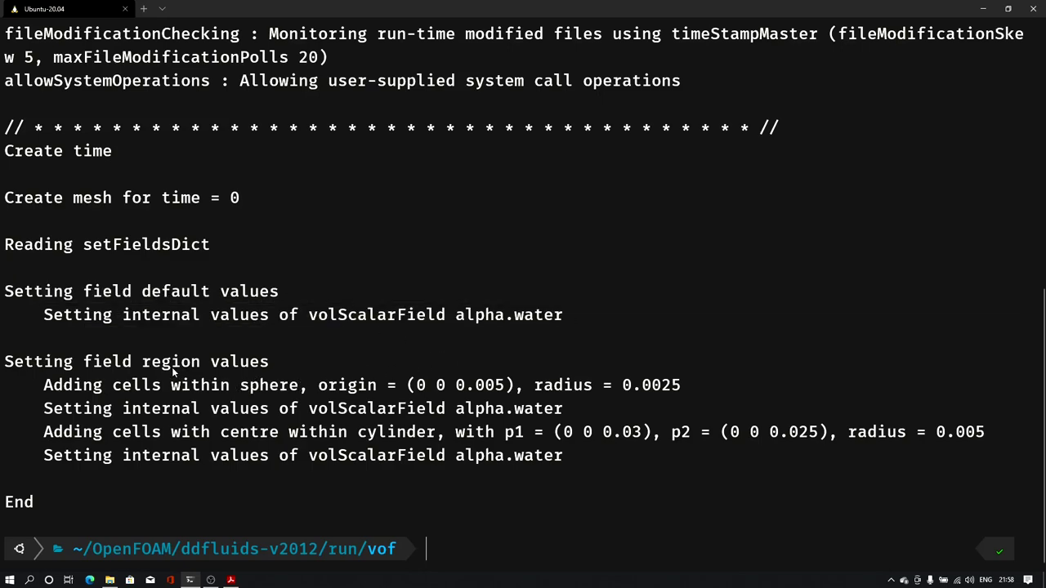
# - Examine the setFields output for the sphere and cylinder regions and the alpha.water field set in each
pyautogui.doubleClick(258, 389)
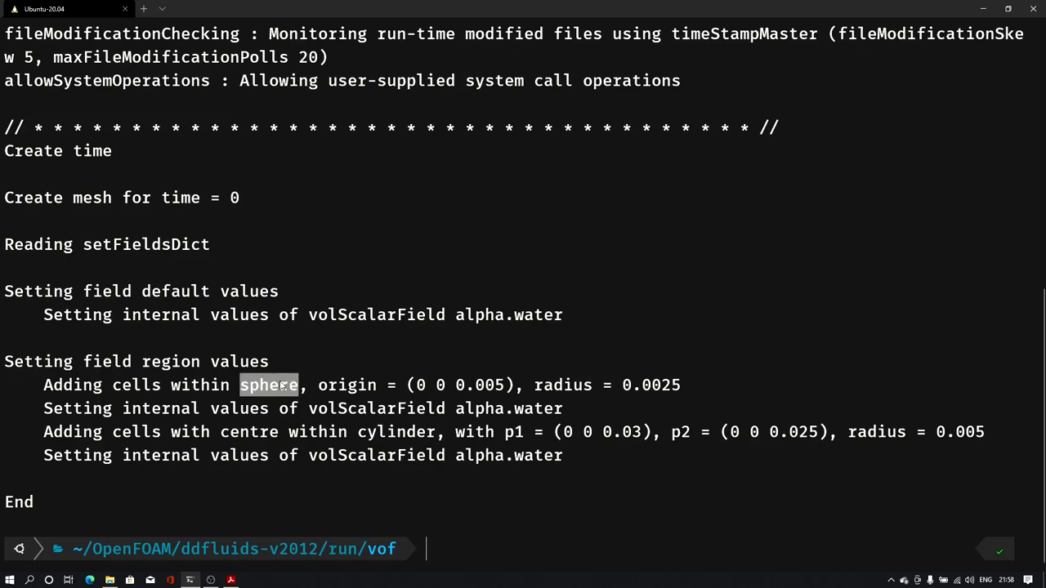
pyautogui.doubleClick(497, 410)
pyautogui.click(560, 408)
pyautogui.moveTo(561, 409); pyautogui.dragTo(456, 409)
pyautogui.rightClick(494, 414)
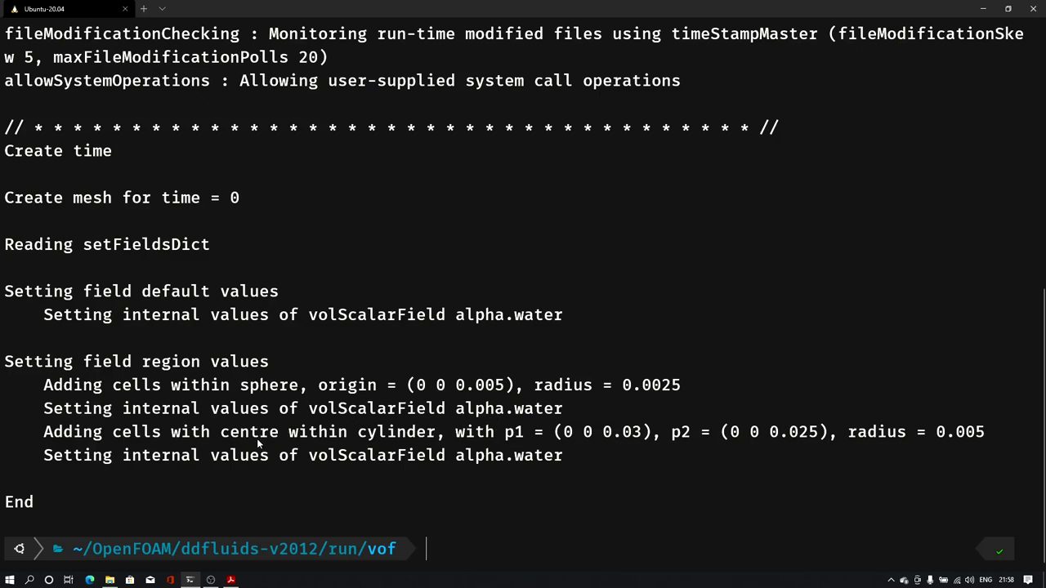
pyautogui.doubleClick(398, 435)
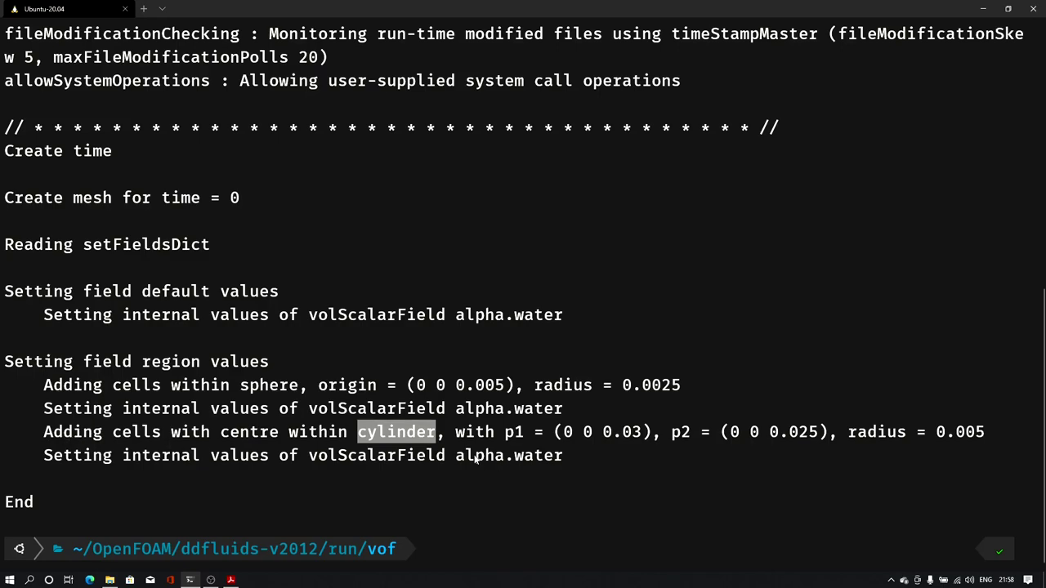
pyautogui.moveTo(458, 458); pyautogui.dragTo(565, 455)
pyautogui.rightClick(575, 446)
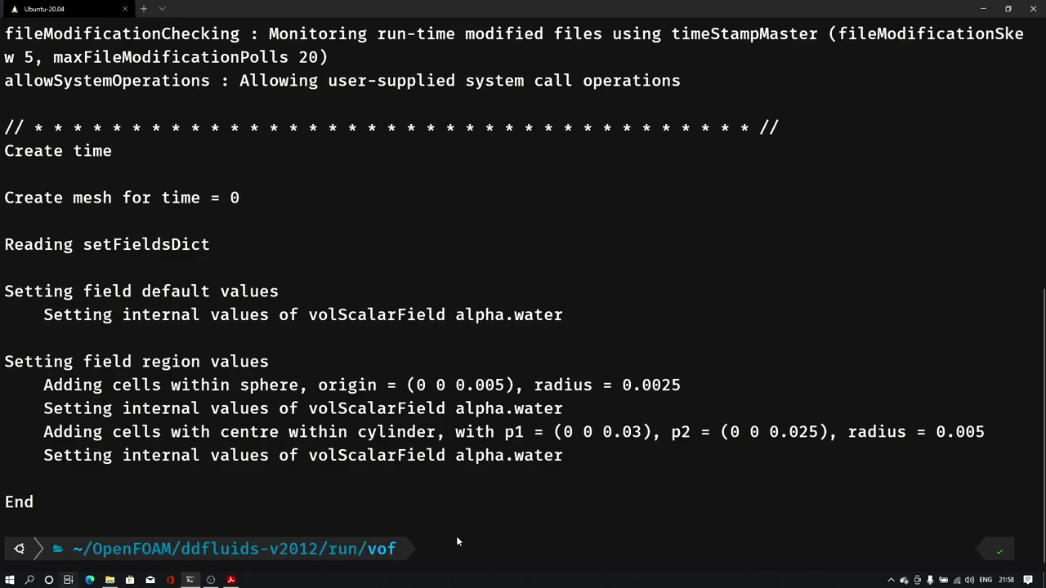
# - Switch to the VoF PDF slides and review the phase properties table and the boundary condition descriptions
pyautogui.press('super+Tab')
pyautogui.click(364, 147)
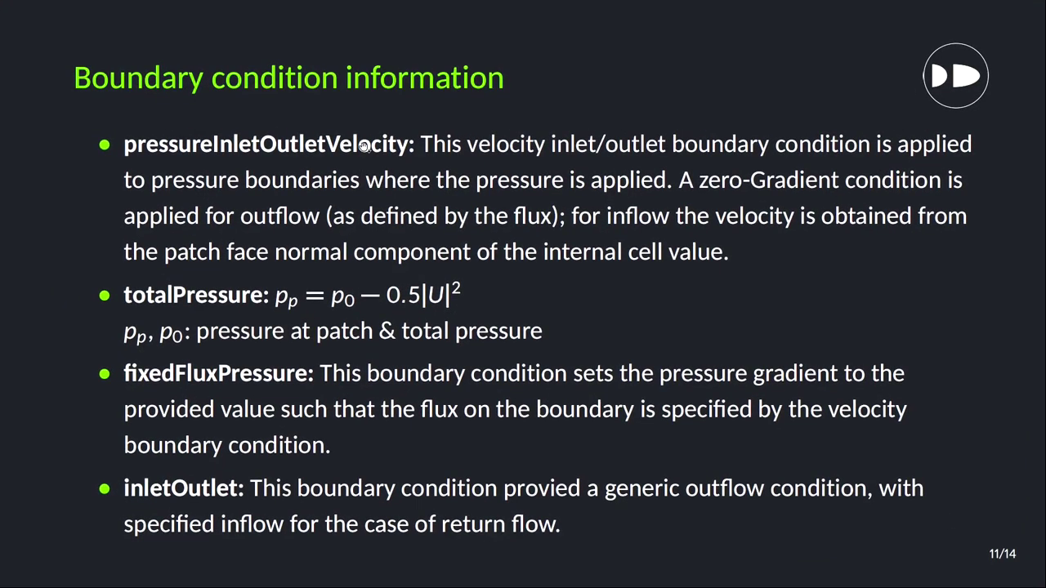
pyautogui.press('Left')
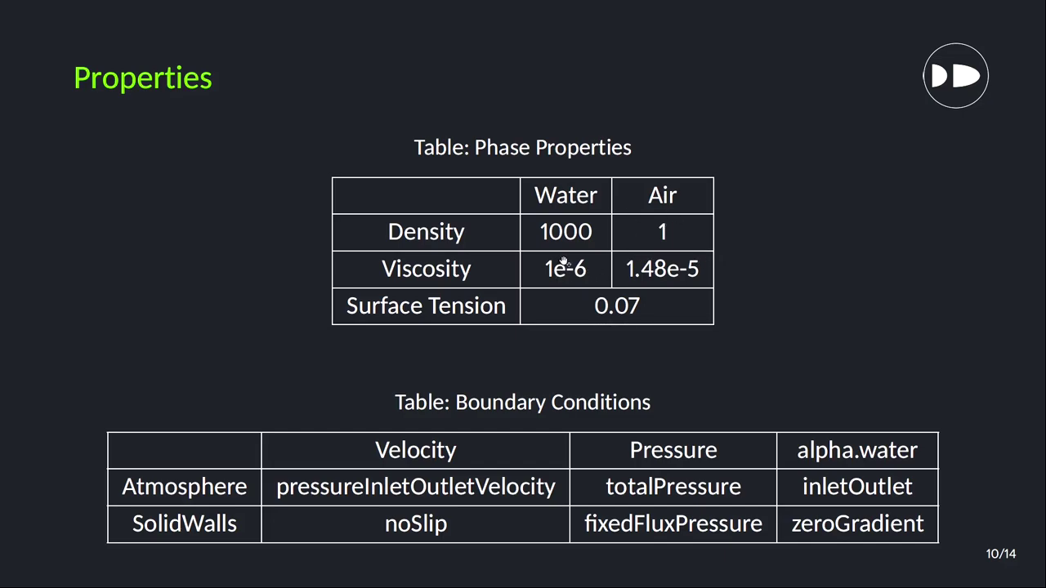
pyautogui.press('Right')
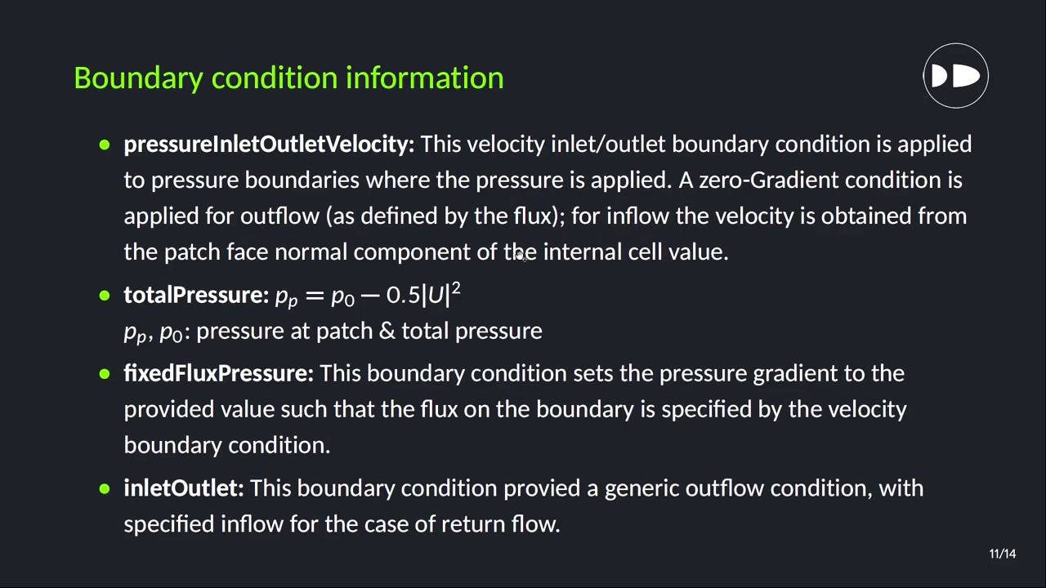
pyautogui.press('Left')
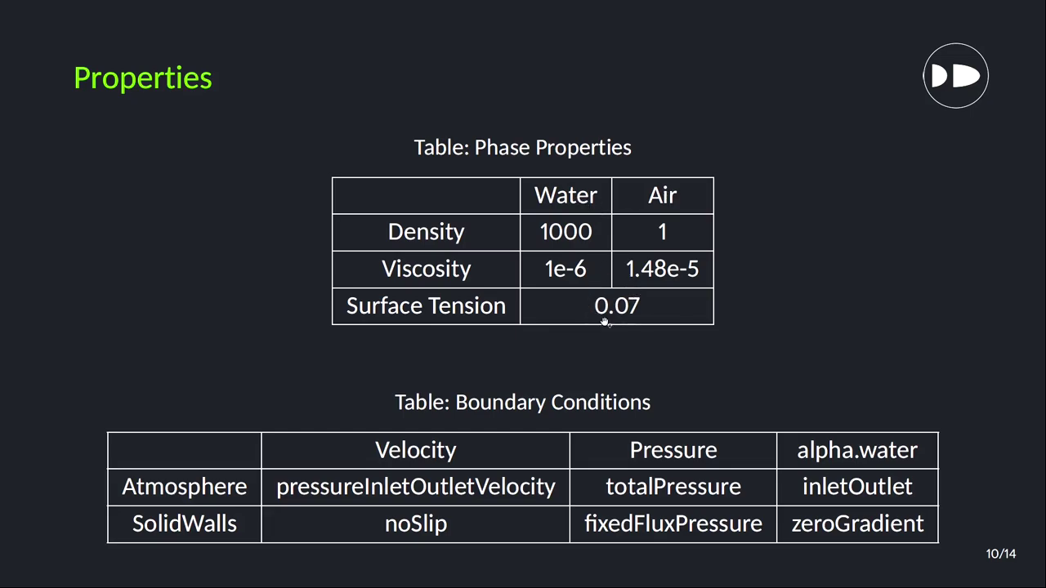
# - Switch back to the Ubuntu terminal, clear it, and open constant/transportProperties in a maximised Notepad window
pyautogui.press('super+Tab')
pyautogui.click(393, 145)
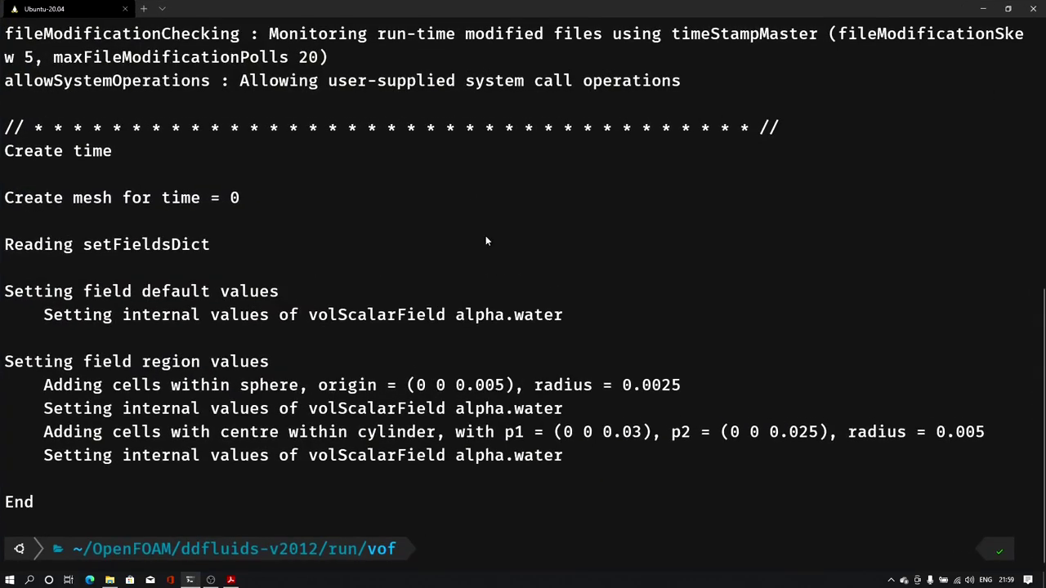
pyautogui.write('clear')
pyautogui.press('Return')
pyautogui.write('notepad.exe')
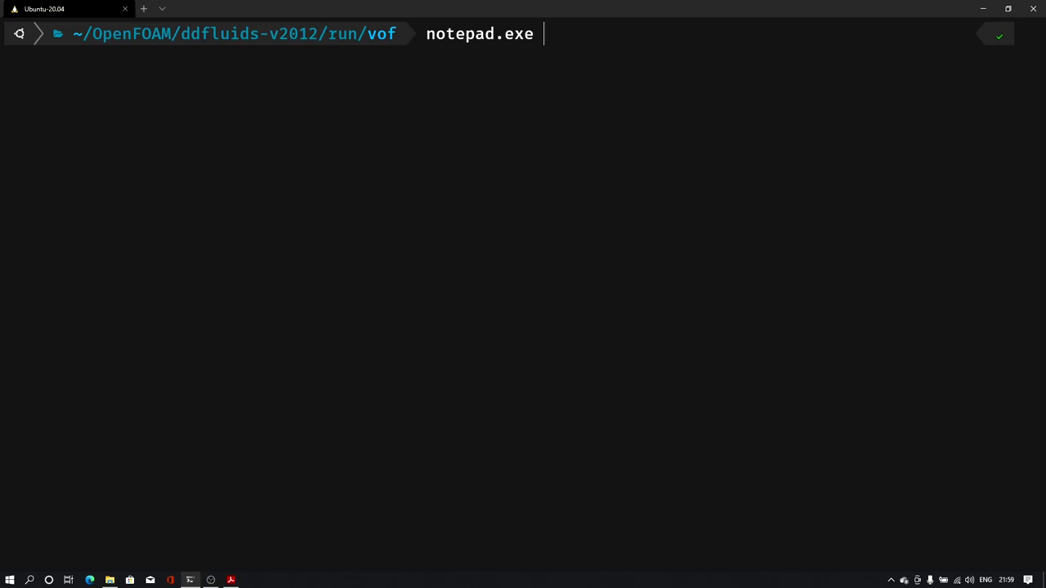
pyautogui.write(' co')
pyautogui.press('Tab')
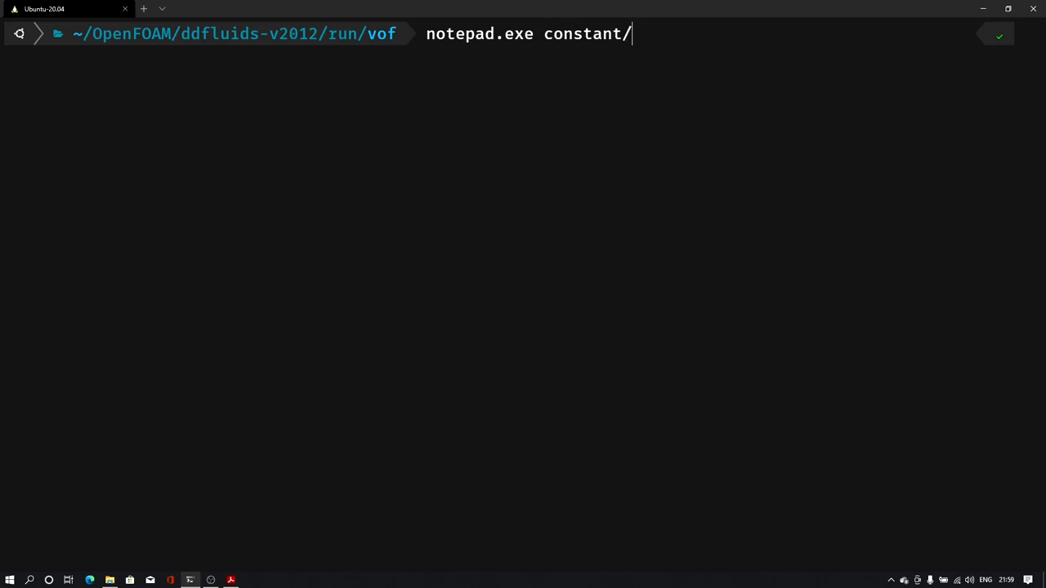
pyautogui.write('tr')
pyautogui.press('Tab')
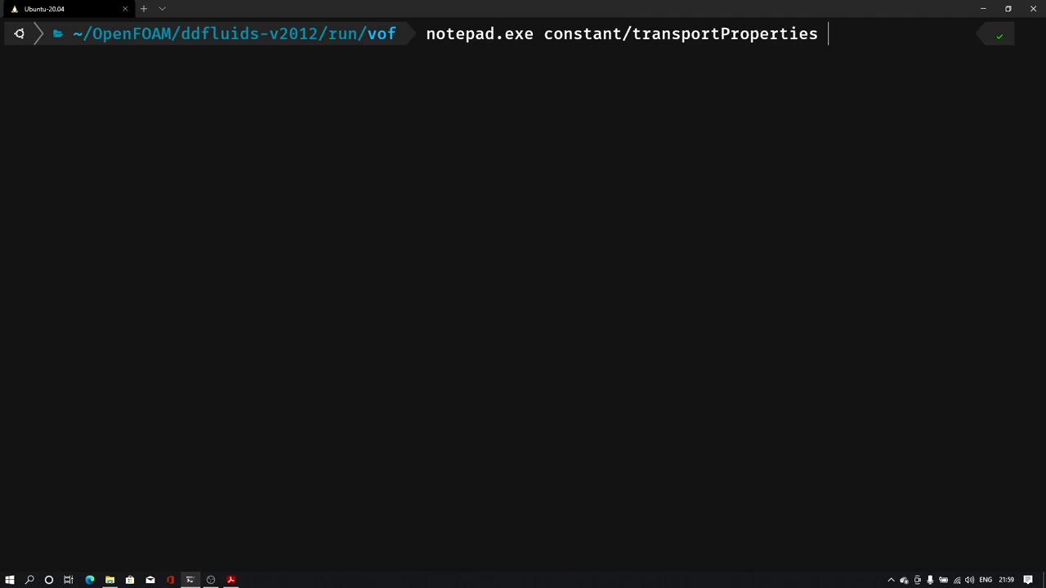
pyautogui.press('Return')
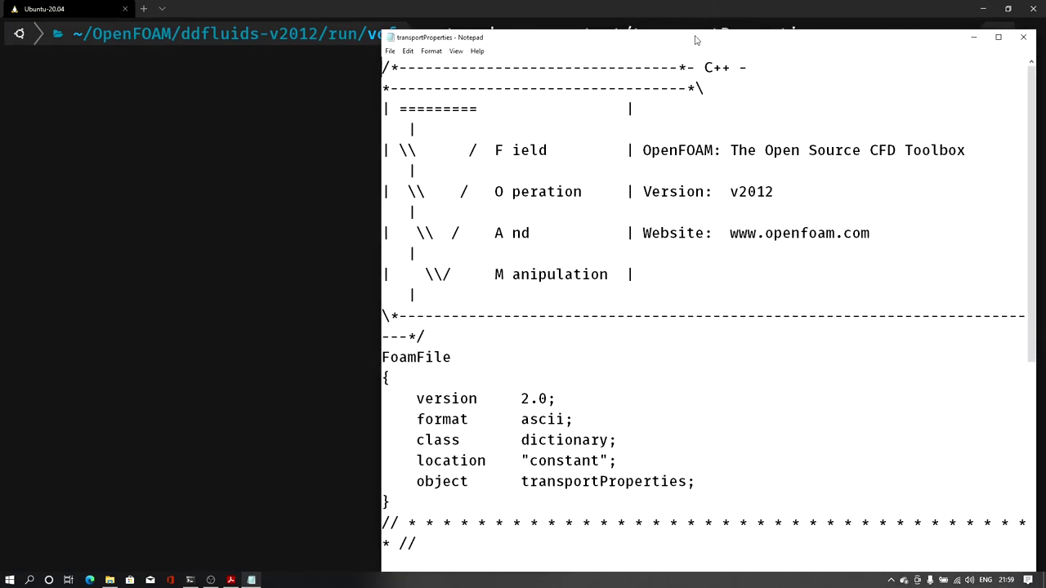
pyautogui.doubleClick(698, 39)
# - Examine the phases list, the nu and rho entries of water and air, and the sigma entry in transportProperties
pyautogui.scroll(-3, 1022, 164)
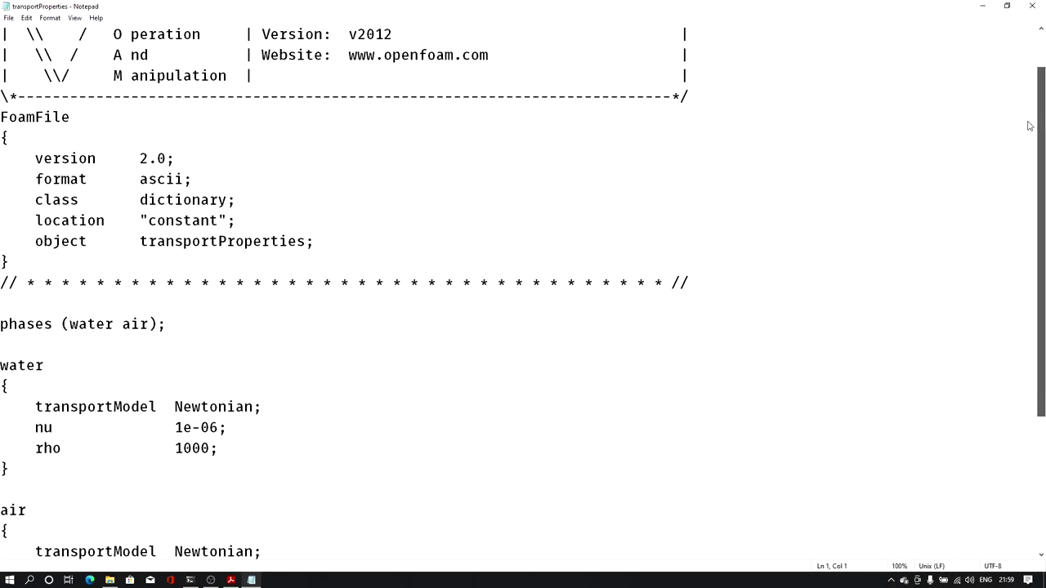
pyautogui.scroll(-2, 1021, 202)
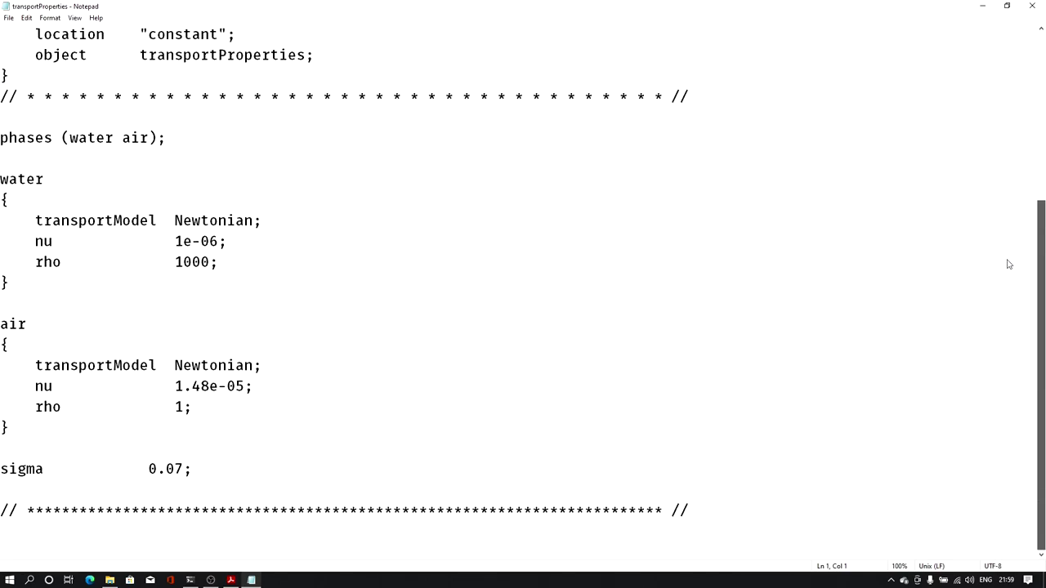
pyautogui.doubleClick(93, 138)
pyautogui.doubleClick(137, 138)
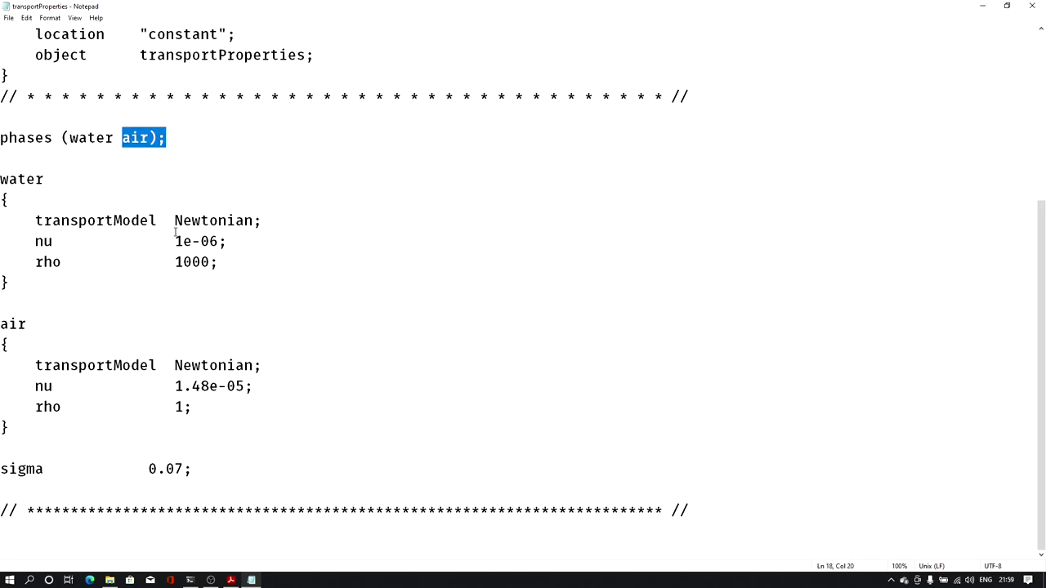
pyautogui.click(2, 179)
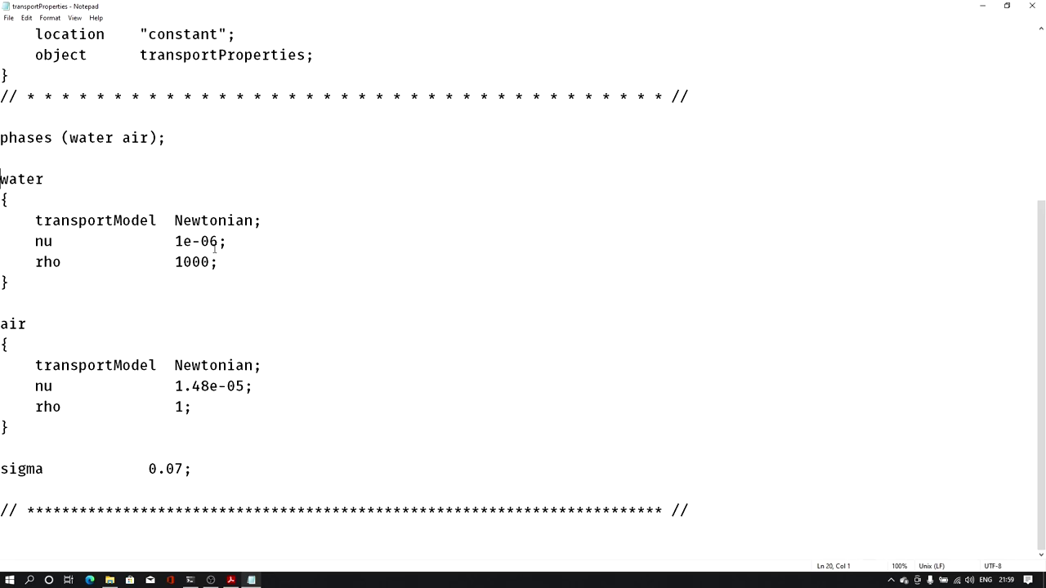
pyautogui.moveTo(217, 242); pyautogui.dragTo(165, 239)
pyautogui.moveTo(236, 268); pyautogui.dragTo(148, 260)
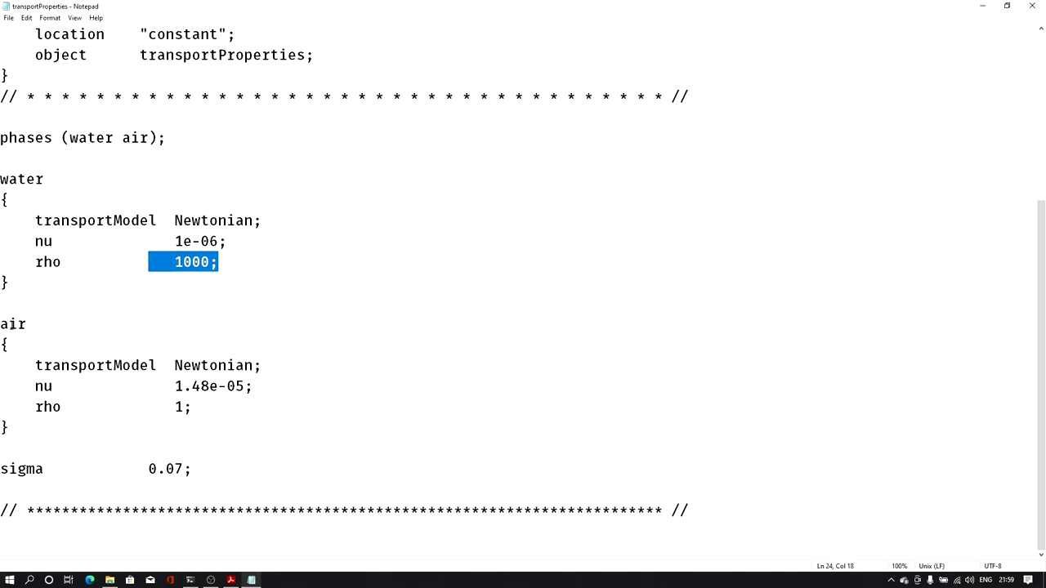
pyautogui.doubleClick(9, 323)
pyautogui.moveTo(267, 390); pyautogui.dragTo(174, 405)
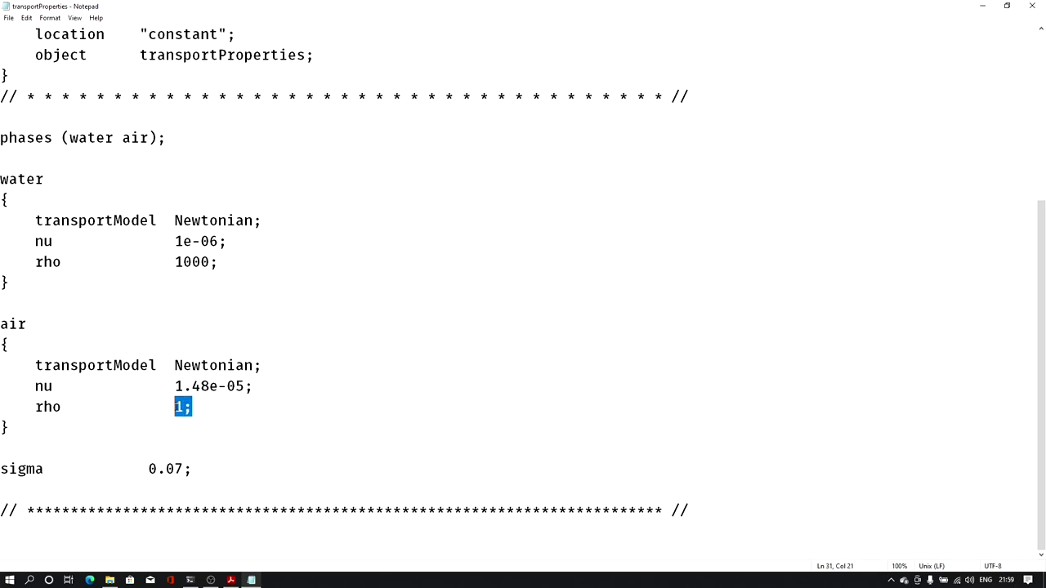
pyautogui.doubleClick(21, 468)
pyautogui.click(198, 468)
pyautogui.moveTo(189, 490); pyautogui.dragTo(7, 468)
pyautogui.click(114, 452)
# - Check the order of the names in the phases list of transportProperties and close the file
pyautogui.moveTo(2, 137); pyautogui.dragTo(170, 142)
pyautogui.click(180, 140)
pyautogui.moveTo(70, 137); pyautogui.dragTo(150, 138)
pyautogui.click(80, 139)
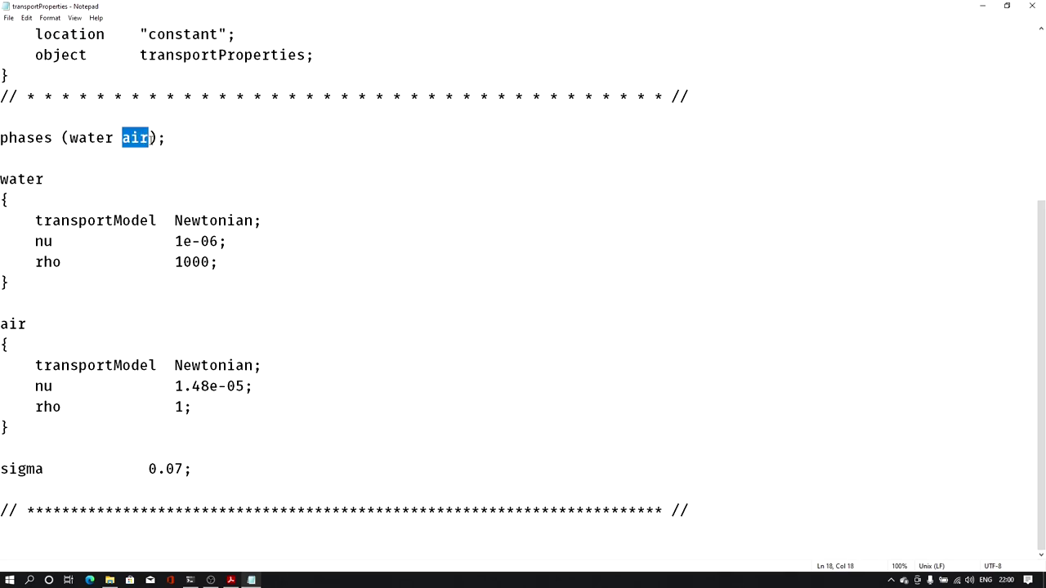
pyautogui.click(87, 137)
pyautogui.doubleClick(87, 137)
pyautogui.click(87, 137)
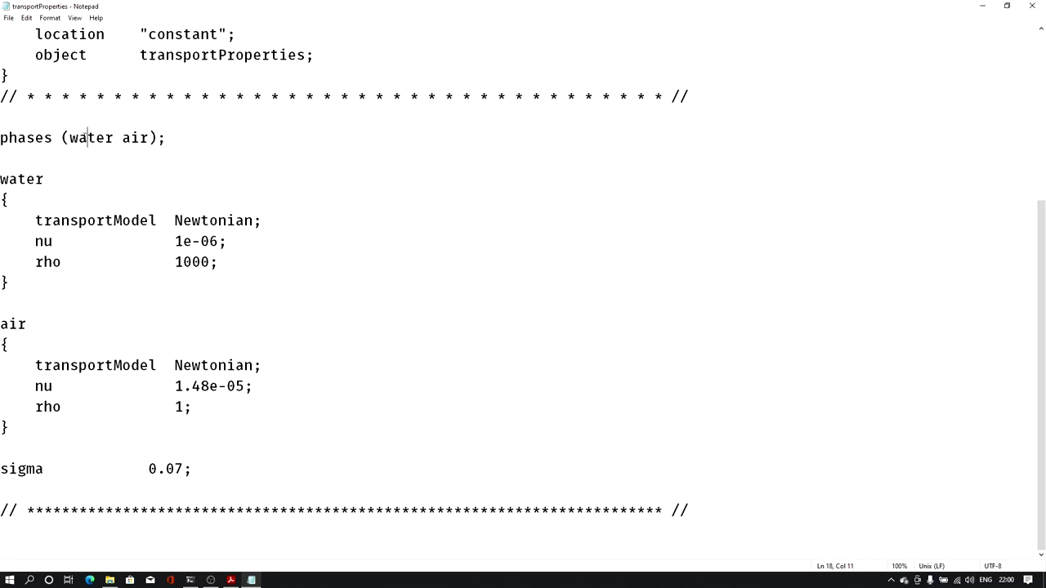
pyautogui.moveTo(70, 137); pyautogui.dragTo(114, 140)
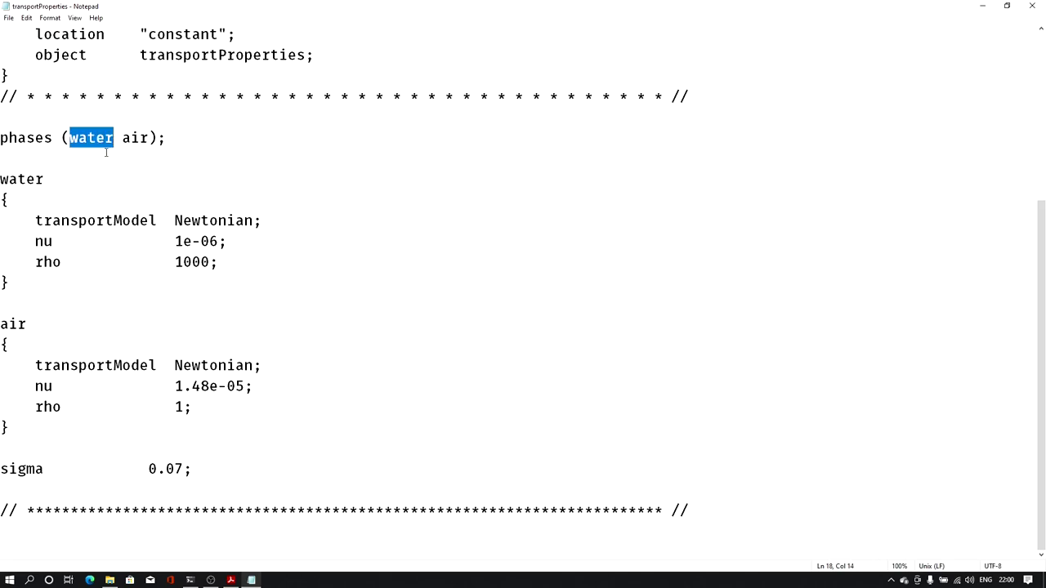
pyautogui.click(120, 132)
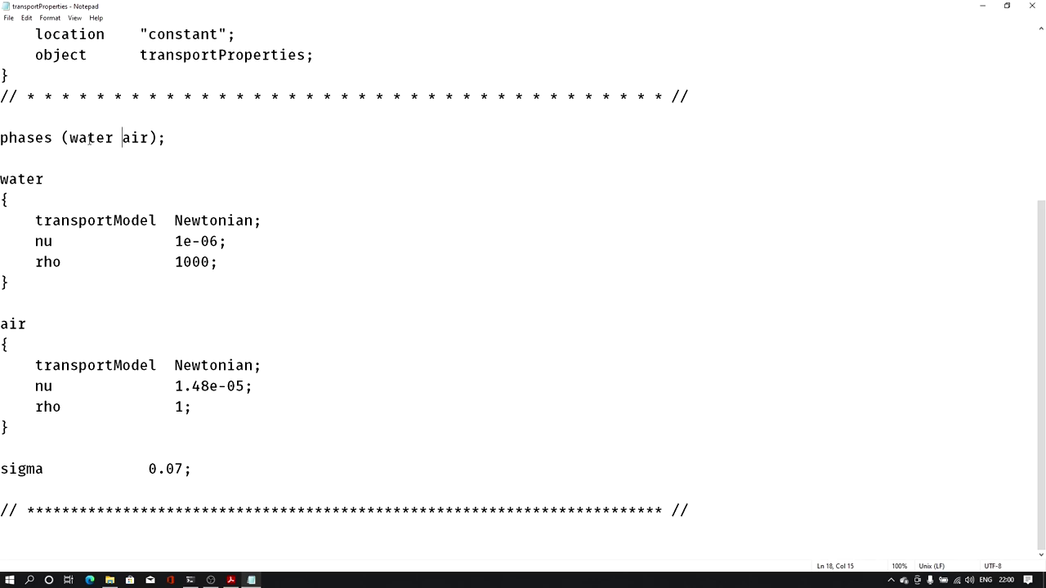
pyautogui.keyDown('shift'); pyautogui.click(62, 138); pyautogui.keyUp('shift')
pyautogui.click(97, 138)
pyautogui.moveTo(71, 137); pyautogui.dragTo(122, 138)
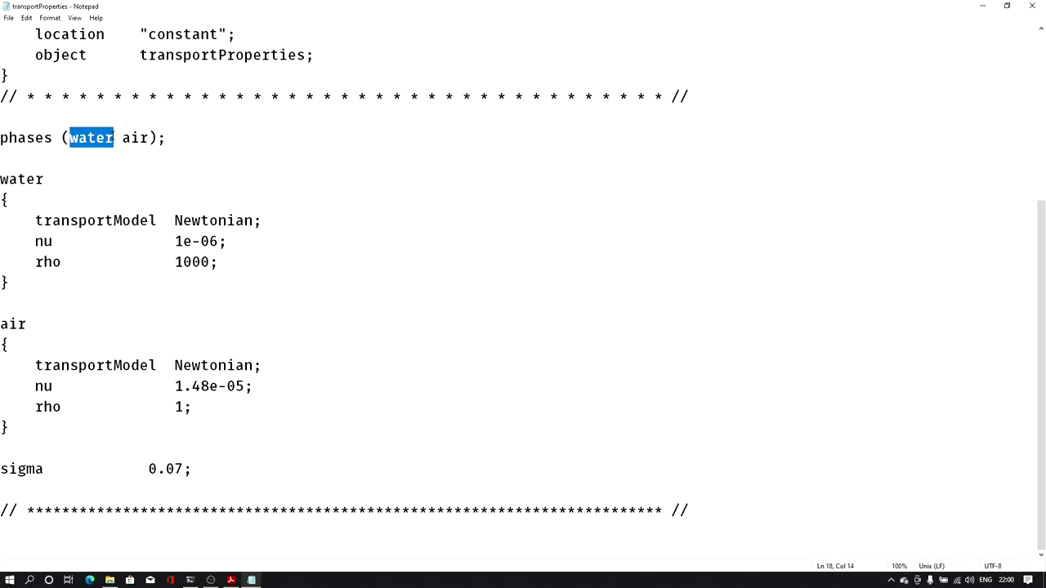
pyautogui.click(135, 137)
pyautogui.moveTo(70, 137); pyautogui.dragTo(114, 137)
pyautogui.click(1034, 5)
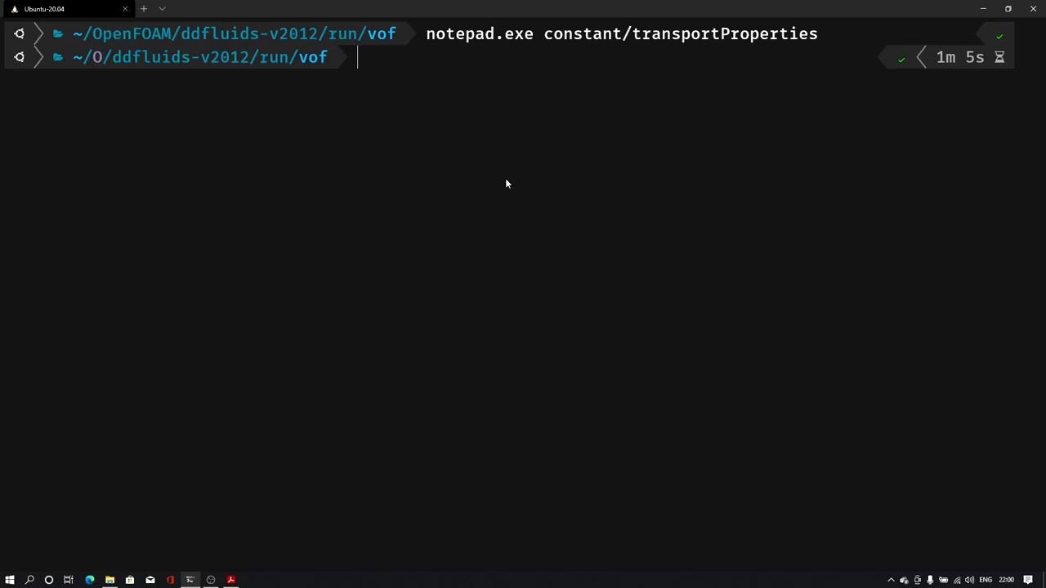
# - Open the gravity file constant/g in a maximised Notepad window from the terminal
pyautogui.write('note')
pyautogui.press('Tab')
pyautogui.write('con')
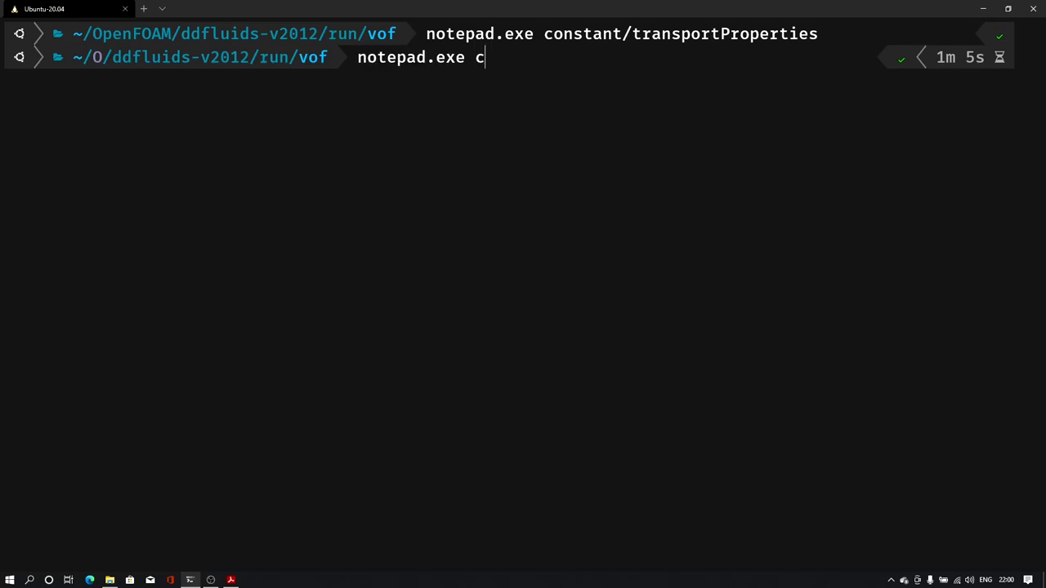
pyautogui.press('Tab')
pyautogui.write('g')
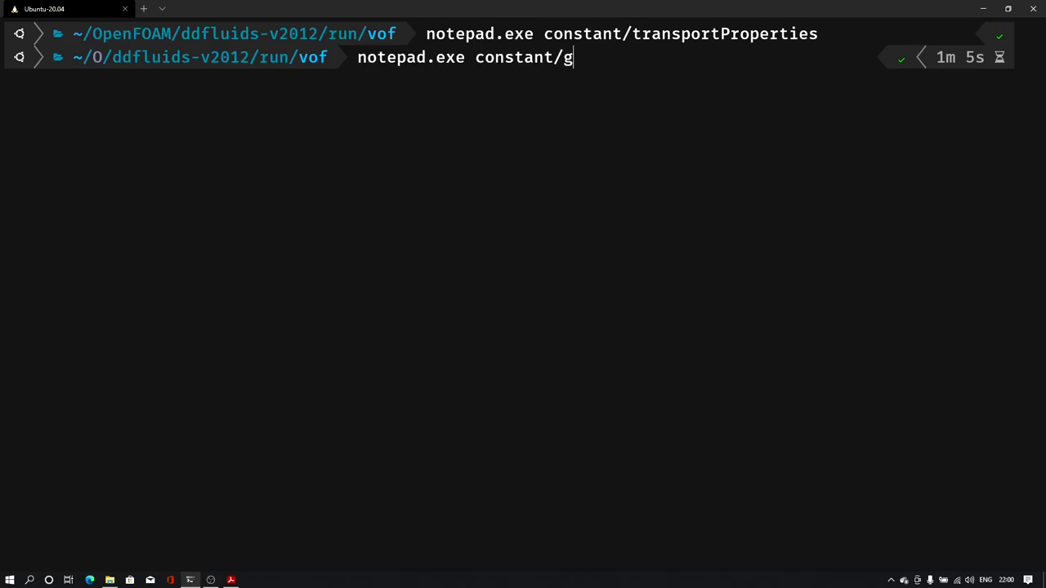
pyautogui.press('Return')
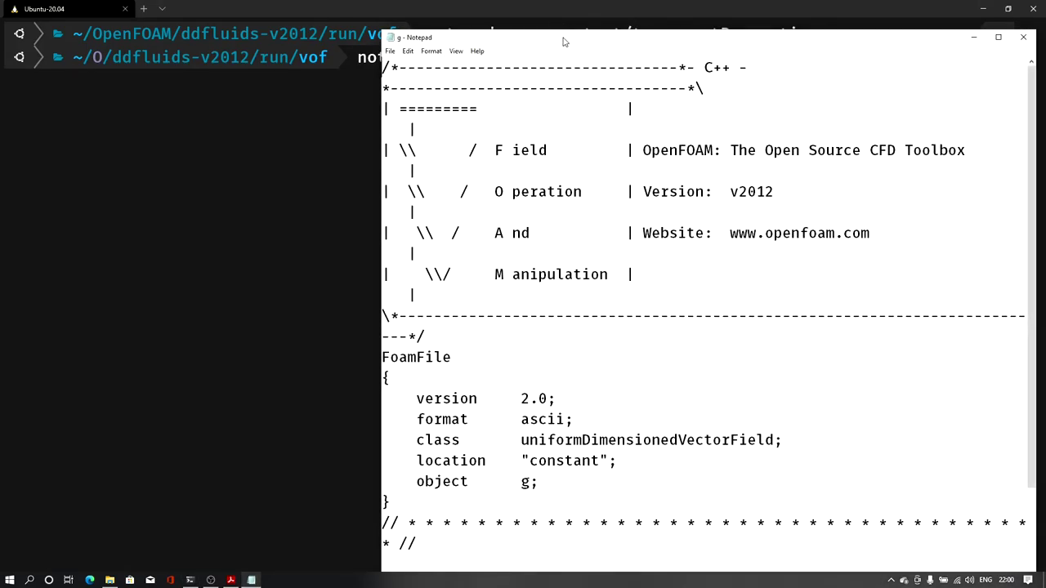
pyautogui.doubleClick(562, 41)
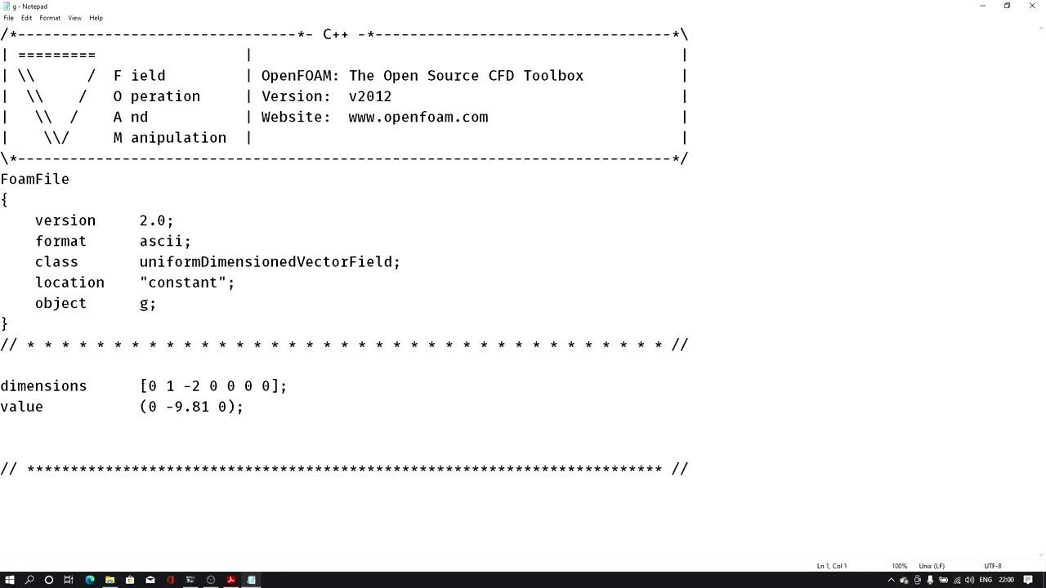
# - Set the gravity vector value to (0 0 -9.81) in the g file, and save and close it
pyautogui.moveTo(167, 406); pyautogui.dragTo(212, 406)
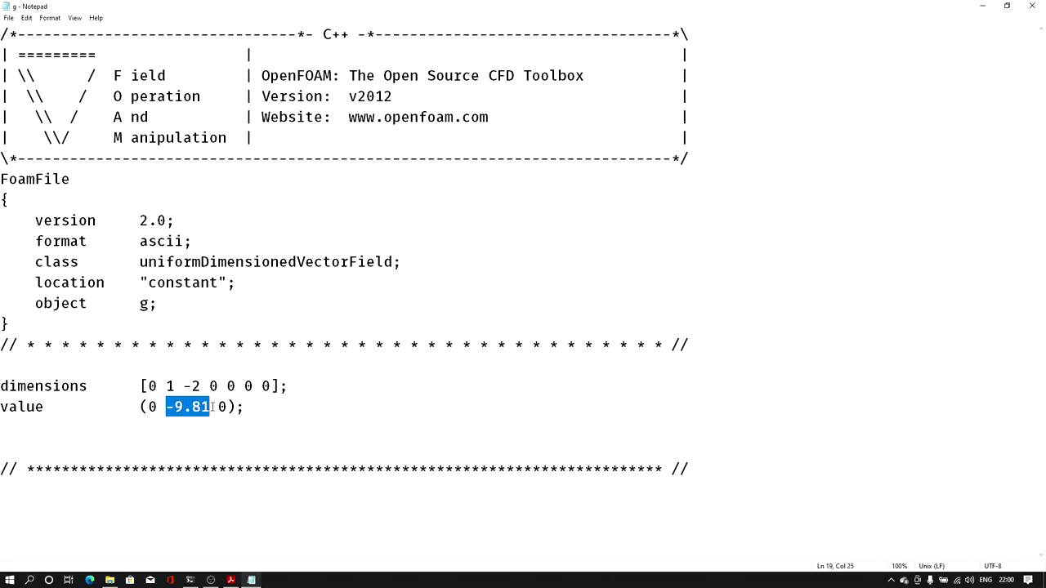
pyautogui.click(166, 406)
pyautogui.moveTo(166, 406); pyautogui.dragTo(210, 407)
pyautogui.press('Left')
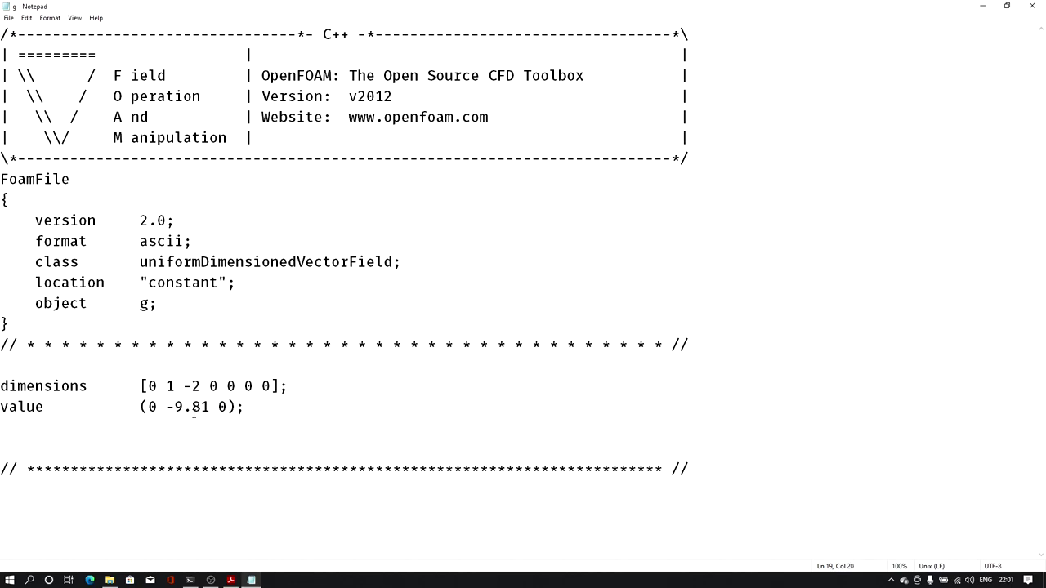
pyautogui.write('0')
pyautogui.press('Right')
pyautogui.press('Right')
pyautogui.press('Right')
pyautogui.press('Right')
pyautogui.press('Right')
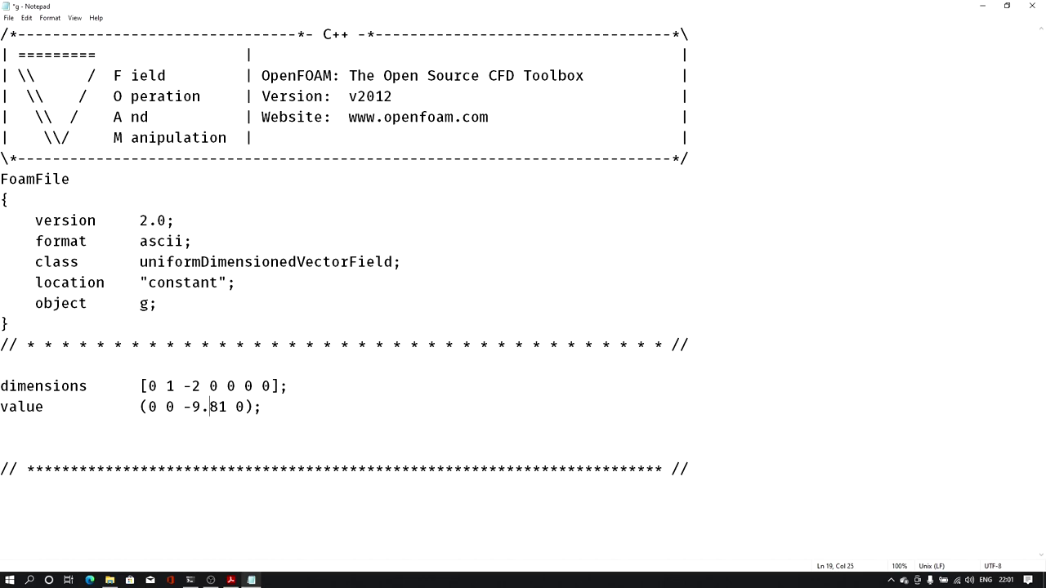
pyautogui.press('Delete')
pyautogui.press('Delete')
pyautogui.press('End')
pyautogui.moveTo(184, 406); pyautogui.dragTo(229, 406)
pyautogui.click(262, 406)
pyautogui.hotkey('ctrl', 's')
pyautogui.click(1032, 6)
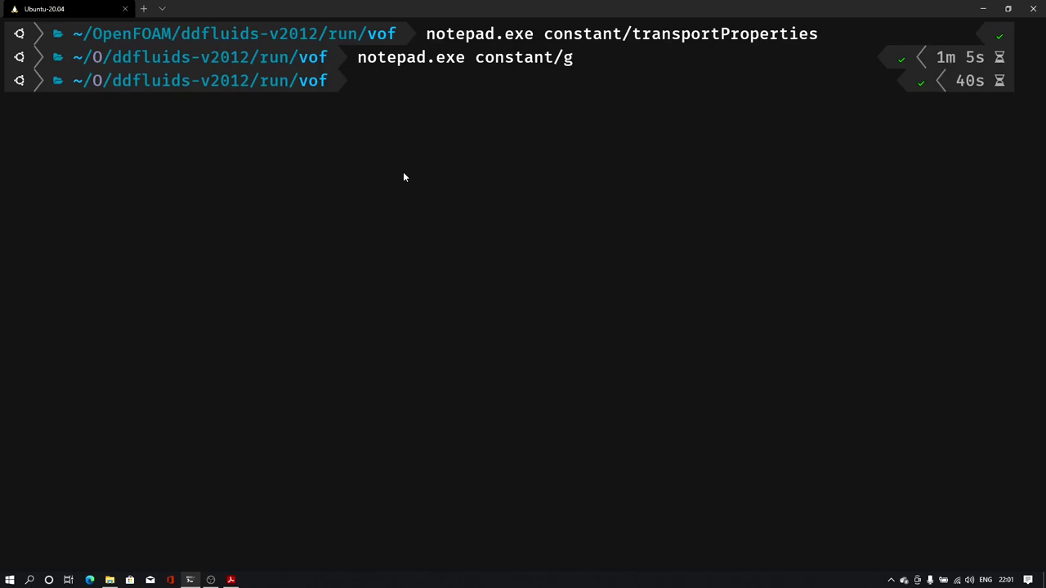
# - Switch to the VoF slides and review the boundary condition information and the controlDict settings
pyautogui.press('super+Tab')
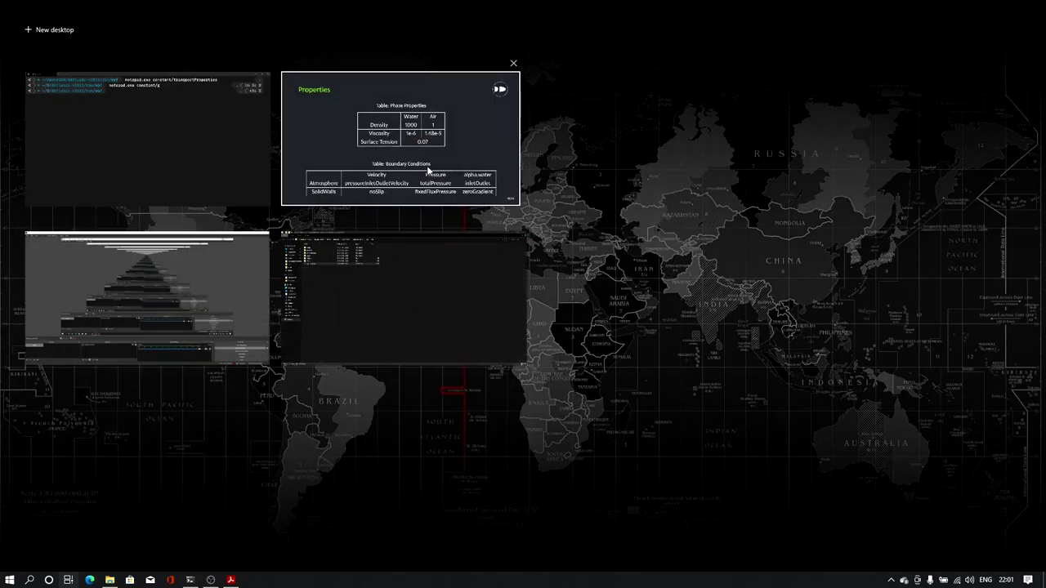
pyautogui.click(392, 103)
pyautogui.press('Right')
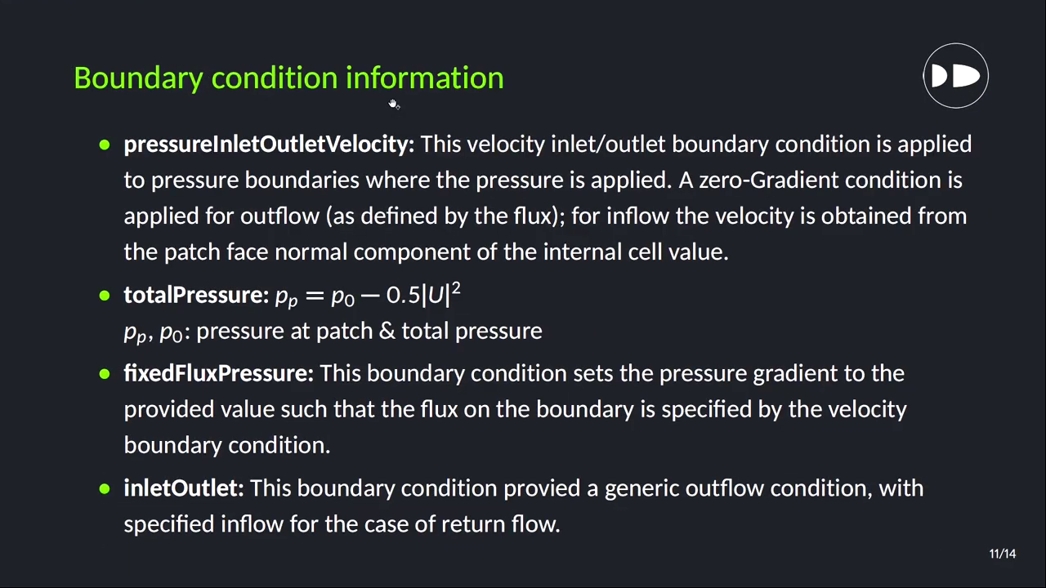
pyautogui.press('Right')
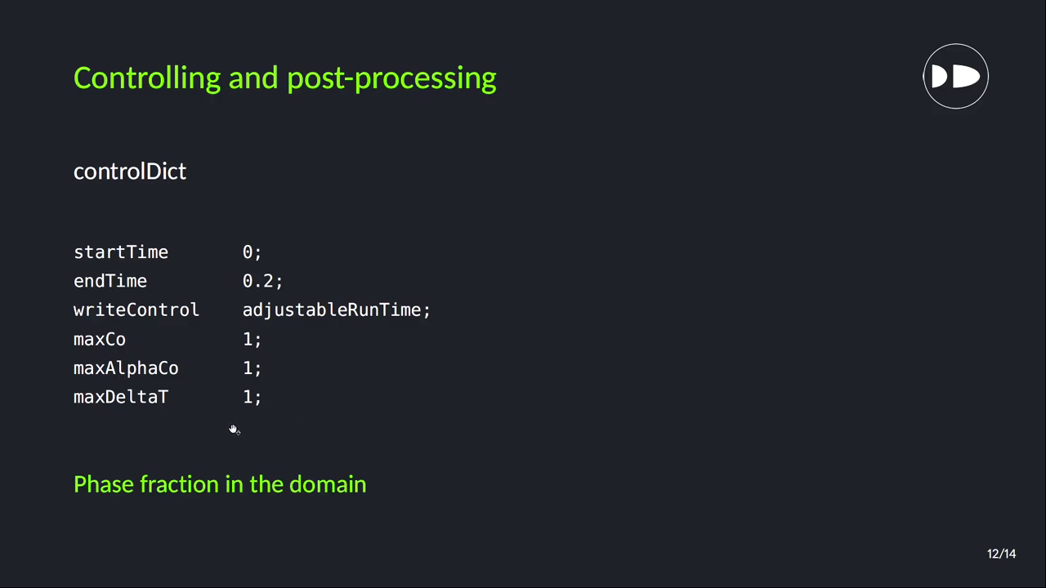
# - Switch to the Ubuntu terminal and open system/controlDict in a maximised Notepad window
pyautogui.press('super+Tab')
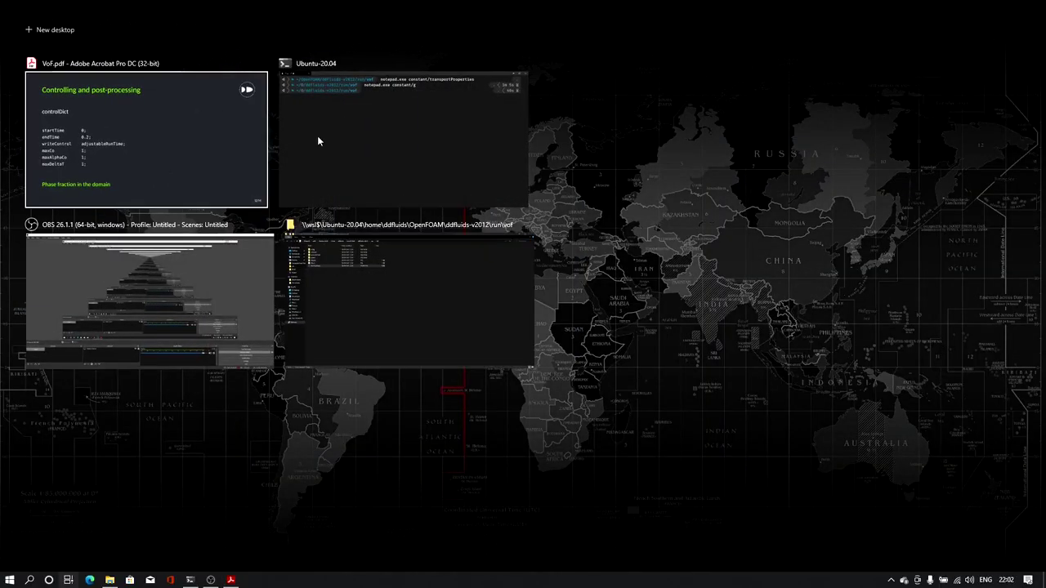
pyautogui.click(321, 133)
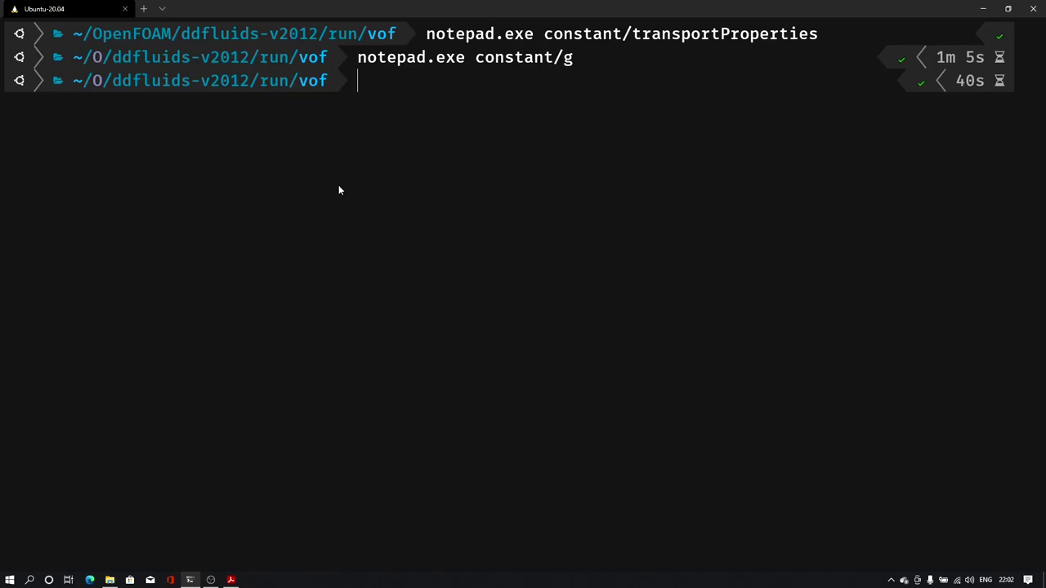
pyautogui.write('notepad.exe system/con')
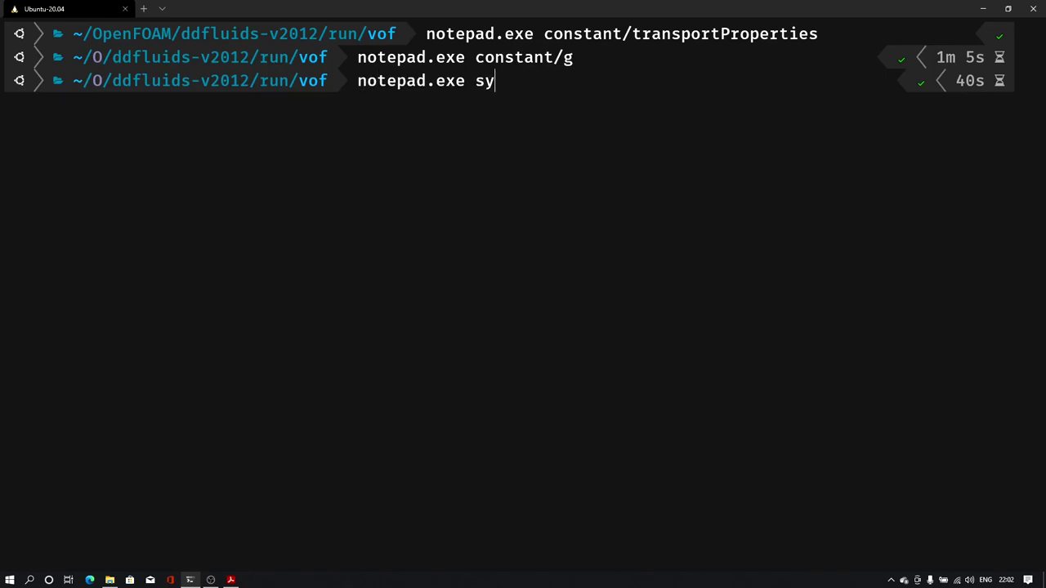
pyautogui.press('Tab')
pyautogui.write('con')
pyautogui.press('Tab')
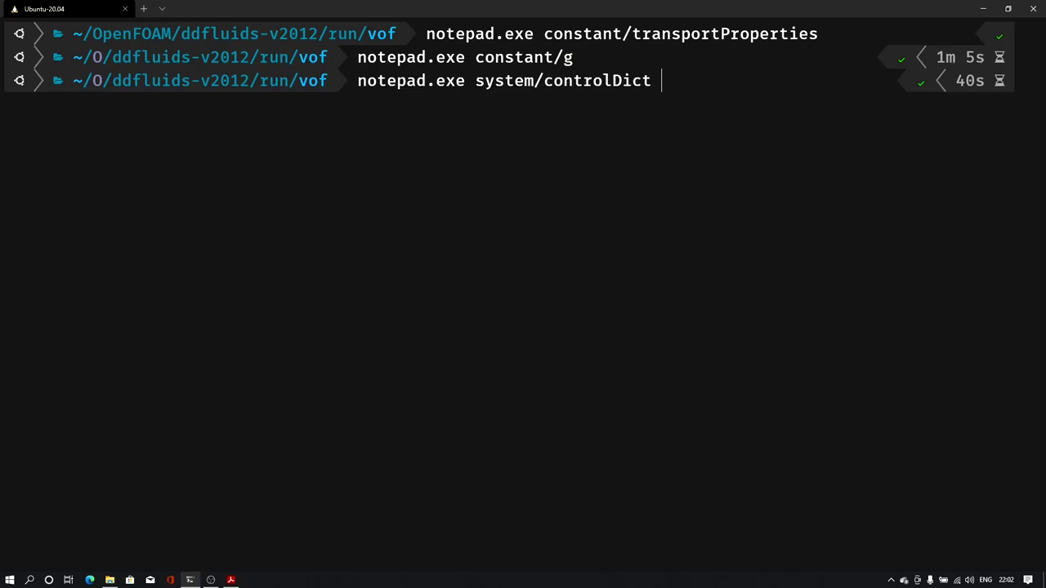
pyautogui.press('Return')
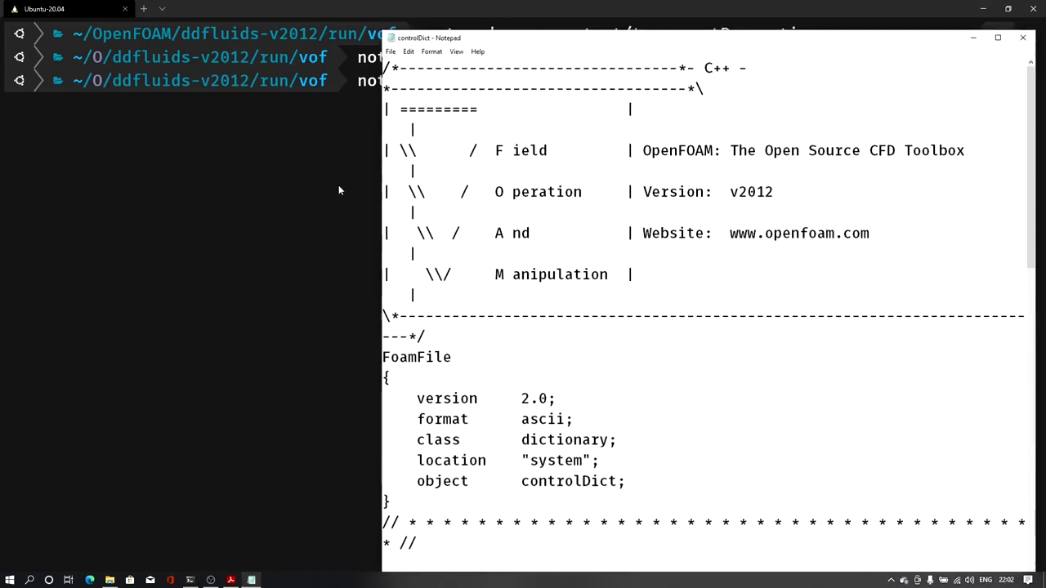
pyautogui.doubleClick(675, 37)
# - Check the application and startTime entries in controlDict and set endTime to 0.2
pyautogui.moveTo(1043, 102); pyautogui.dragTo(1043, 207)
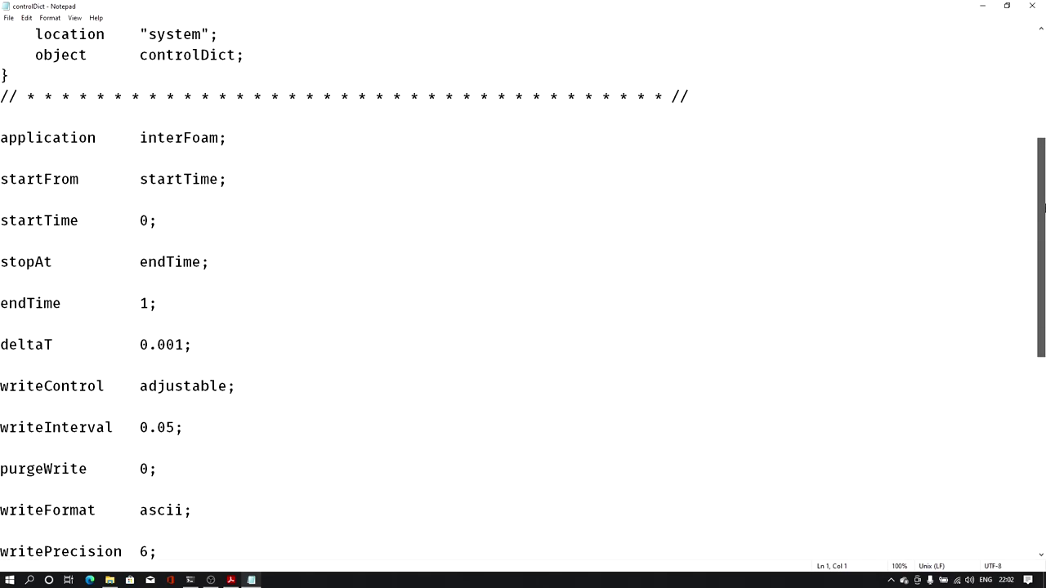
pyautogui.click(51, 136)
pyautogui.doubleClick(52, 137)
pyautogui.doubleClick(168, 137)
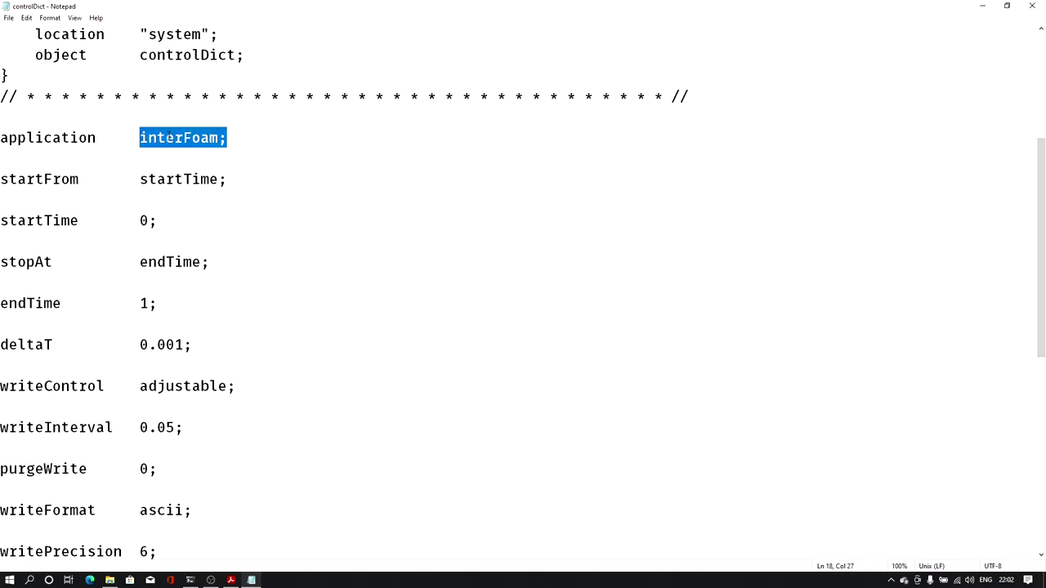
pyautogui.moveTo(151, 221); pyautogui.dragTo(138, 219)
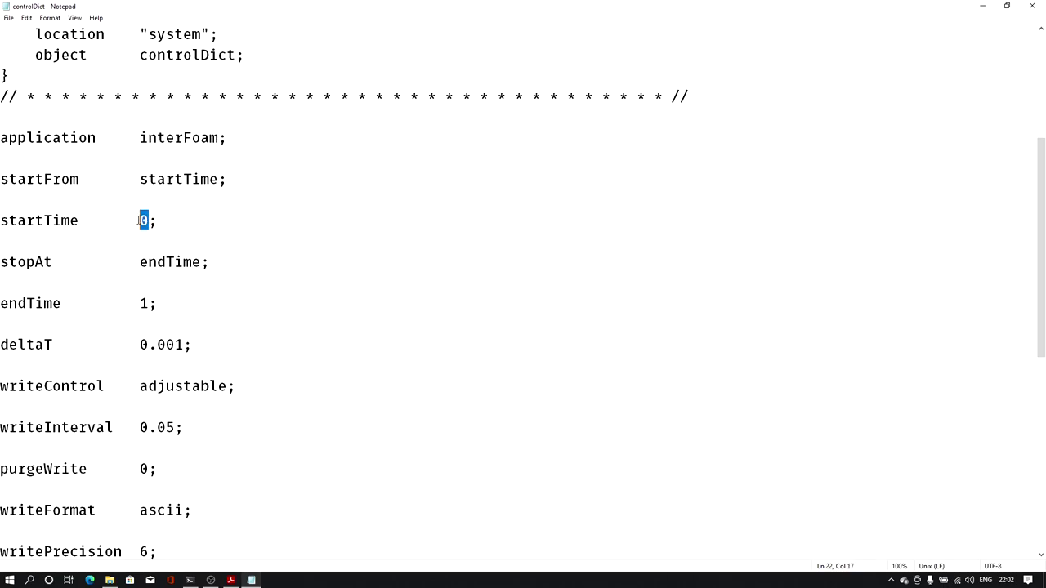
pyautogui.moveTo(150, 303); pyautogui.dragTo(136, 303)
pyautogui.write('0.2')
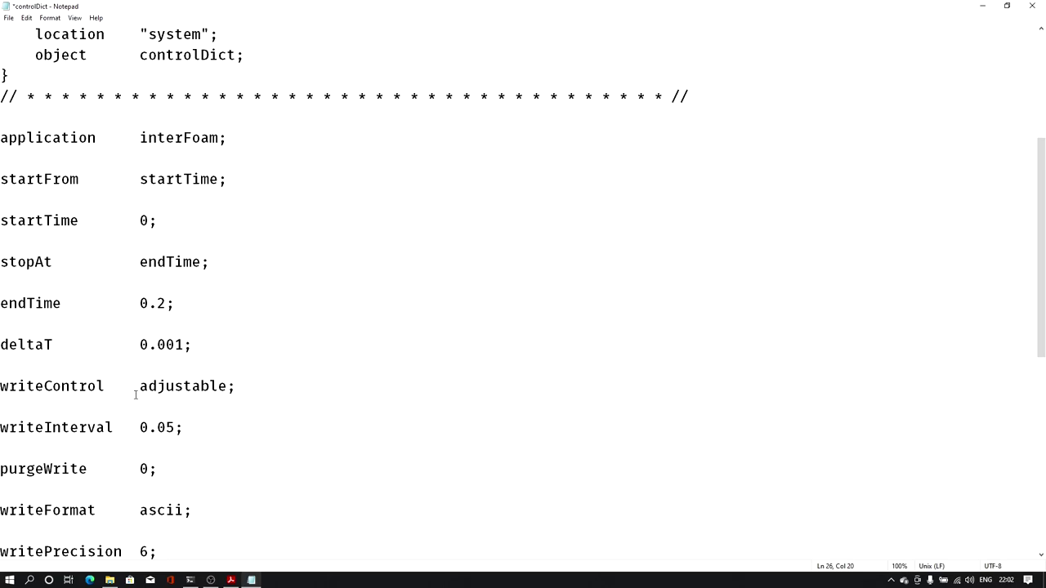
# - Check the writeControl, maxCo, maxAlphaCo and maxDeltaT entries in controlDict
pyautogui.doubleClick(170, 386)
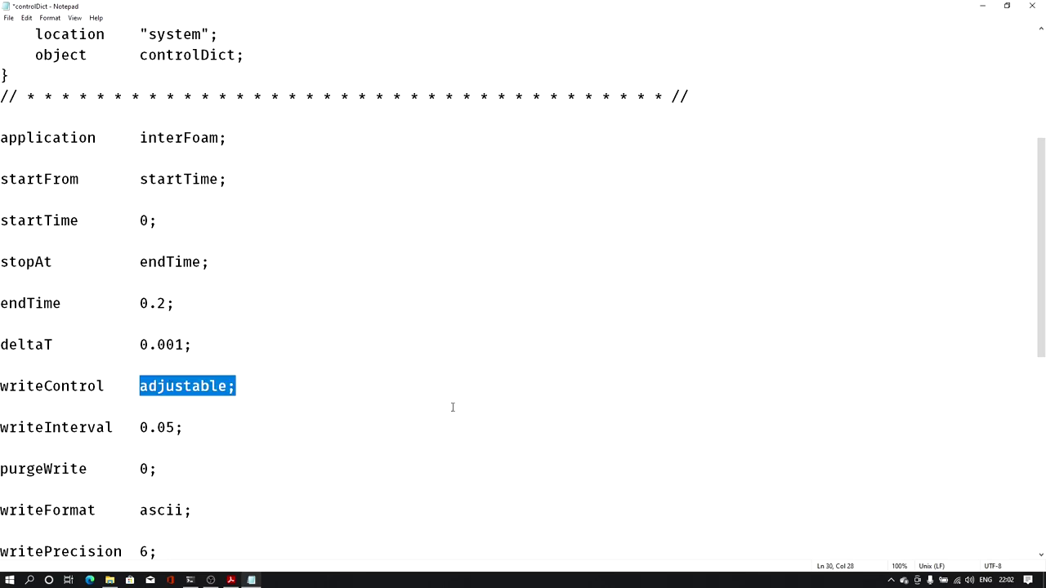
pyautogui.moveTo(1034, 242); pyautogui.dragTo(1034, 436)
pyautogui.click(26, 345)
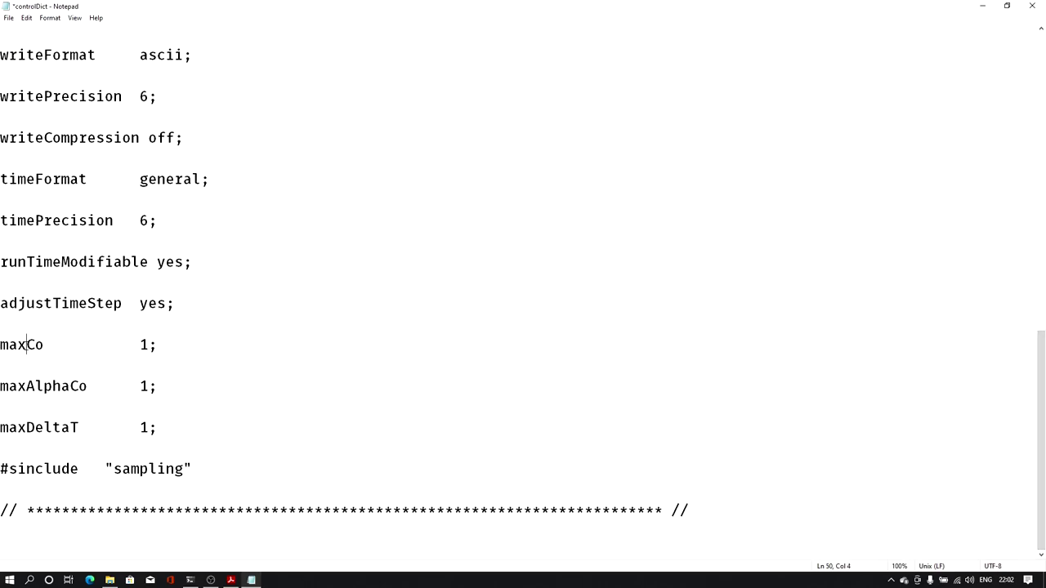
pyautogui.doubleClick(26, 345)
pyautogui.press('Down')
pyautogui.press('Down')
pyautogui.press('Home')
pyautogui.moveTo(168, 427); pyautogui.dragTo(1, 427)
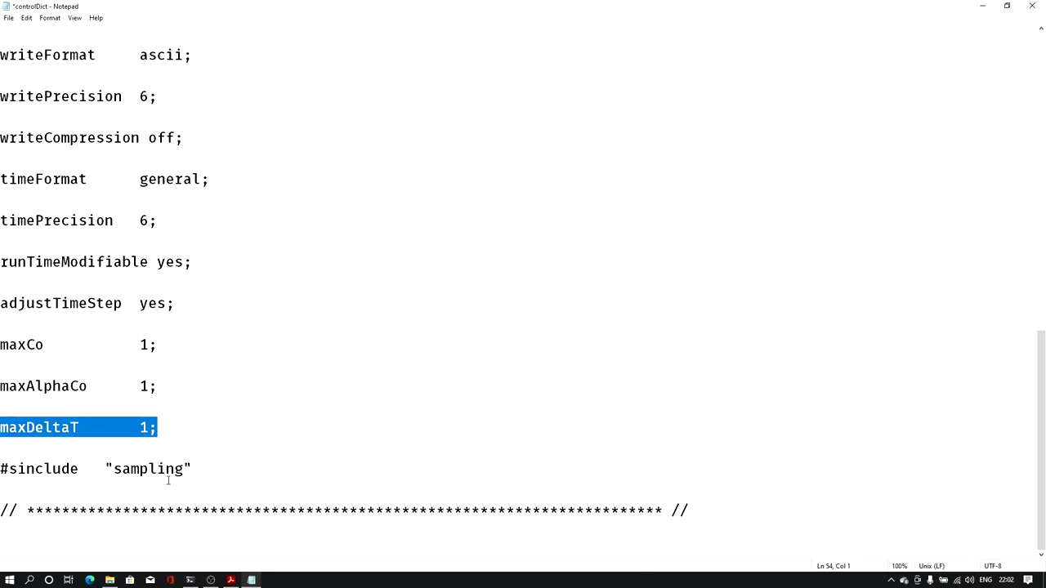
# - Delete the #sinclude "sampling" line from the end of controlDict, and save and close the file
pyautogui.click(214, 466)
pyautogui.moveTo(193, 470); pyautogui.dragTo(2, 470)
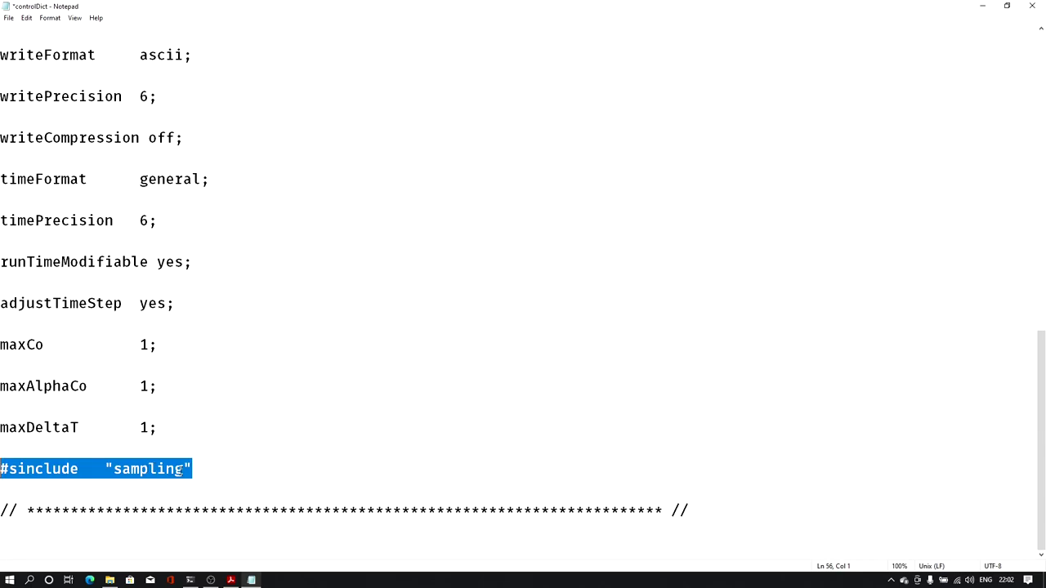
pyautogui.press('Delete')
pyautogui.press('BackSpace')
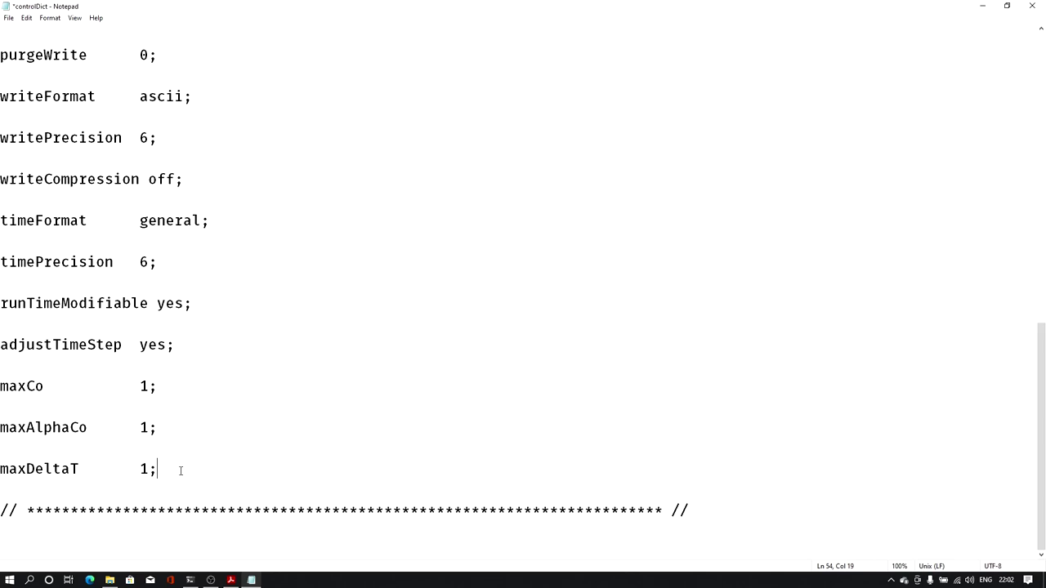
pyautogui.hotkey('ctrl', 's')
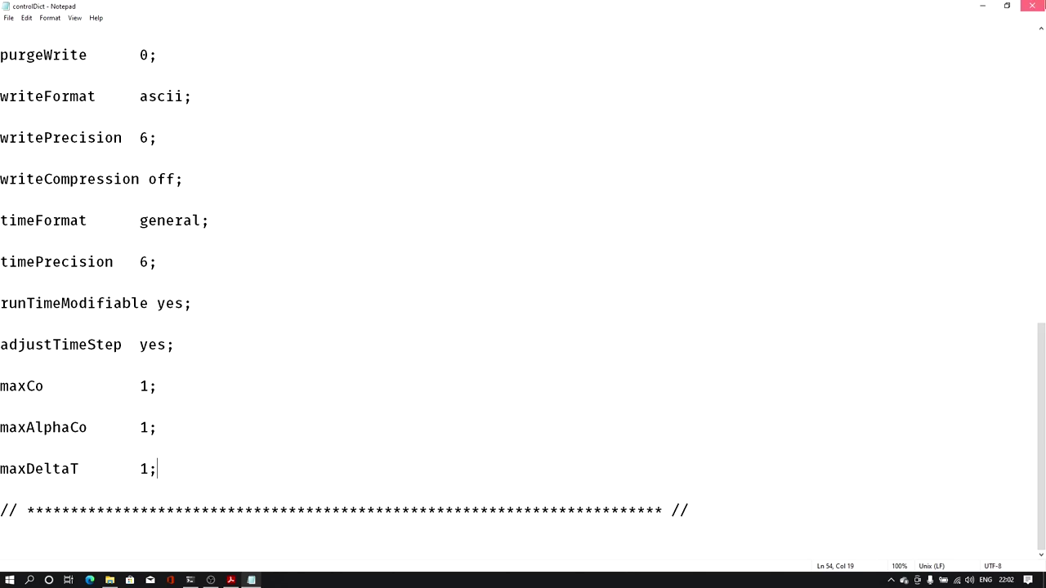
pyautogui.click(1031, 5)
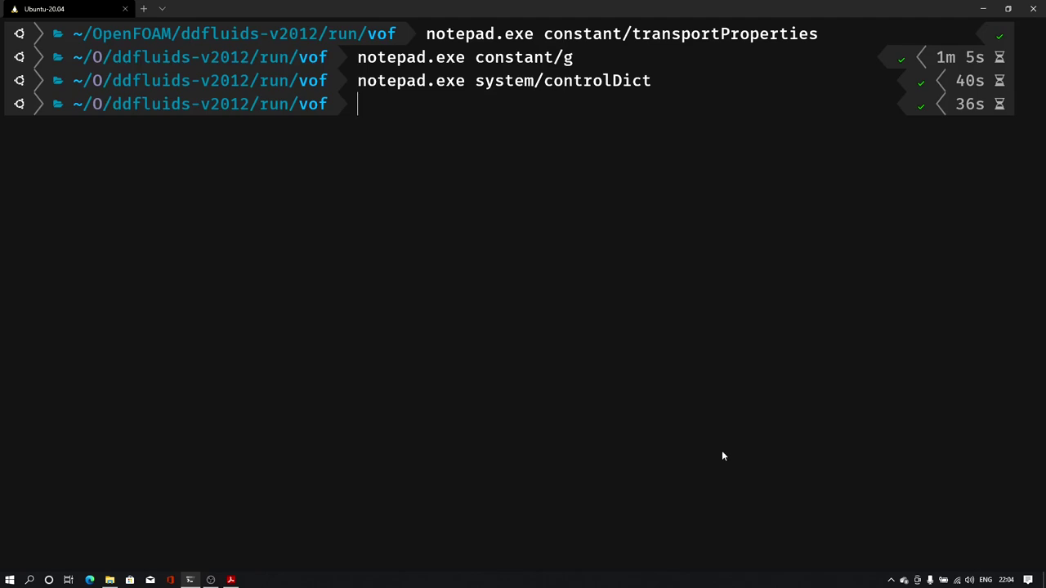
# - Review the phase fraction heading on the VoF post-processing slide and return to the Ubuntu terminal
pyautogui.click(231, 580)
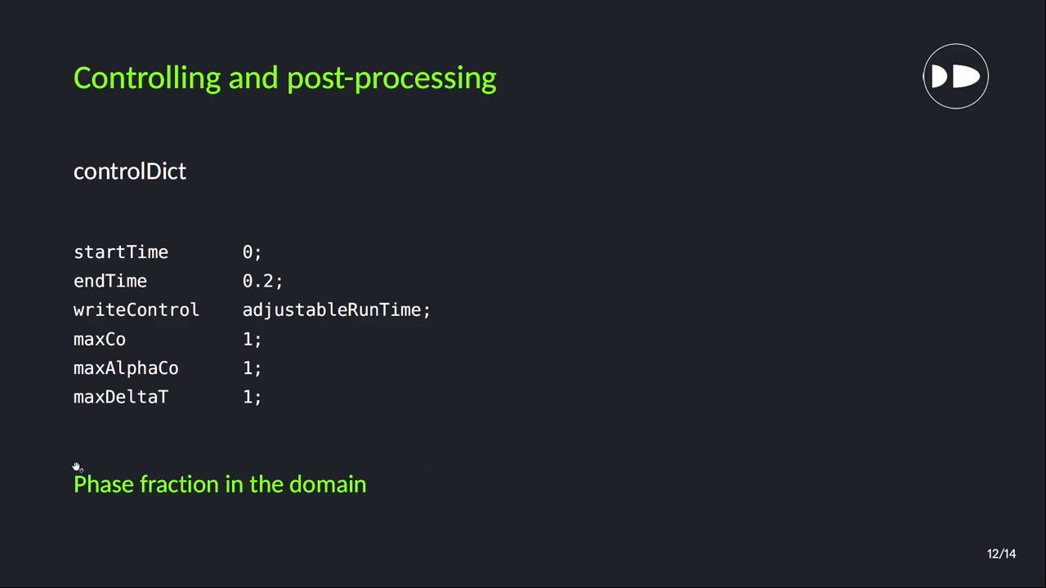
pyautogui.press('super+Tab')
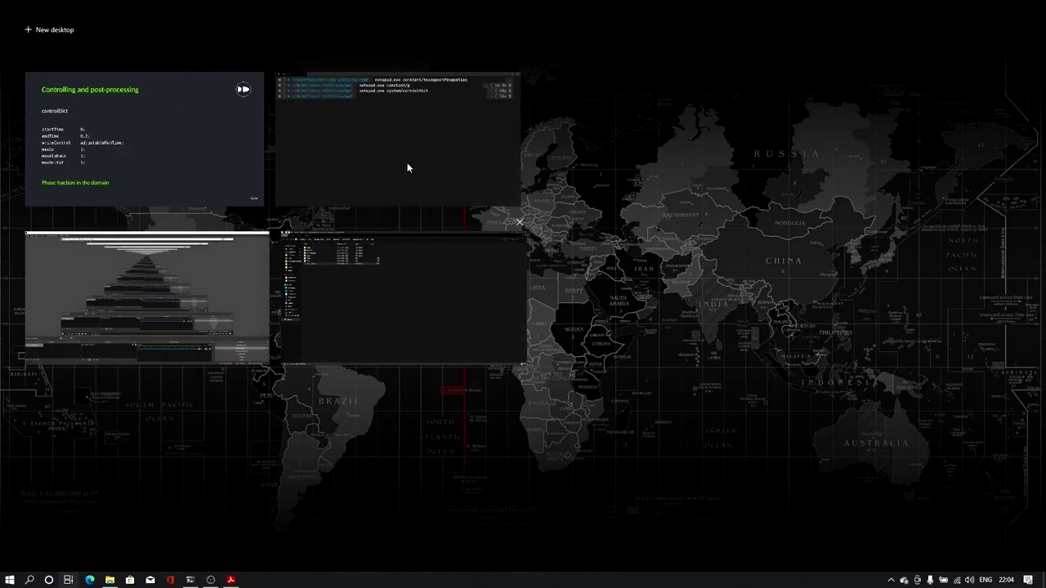
pyautogui.click(416, 154)
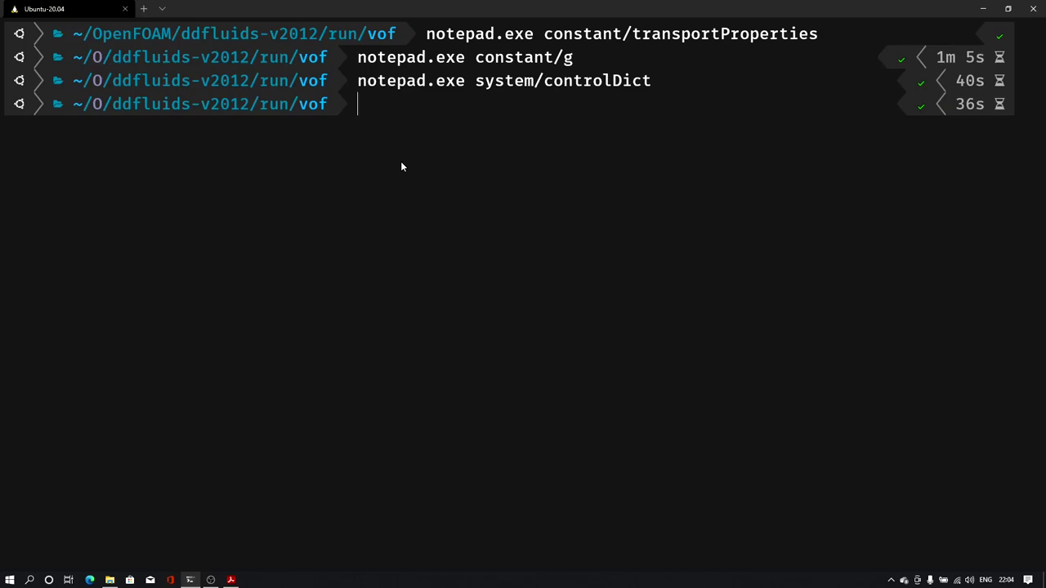
# - Create an empty file named PhaseFraction in the vof case folder and open it in a maximised Notepad window
pyautogui.write('touch PhaseFraction')
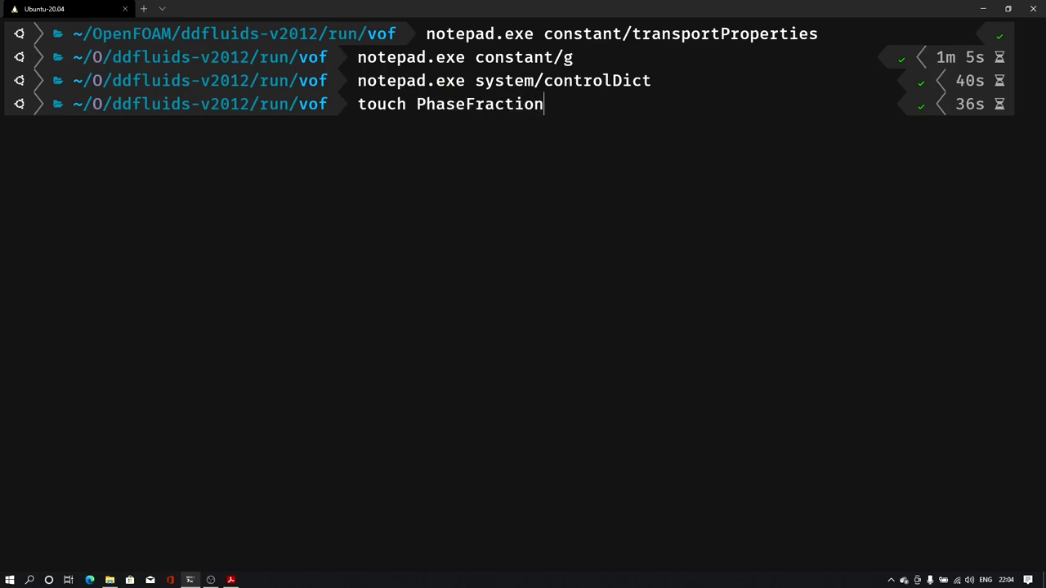
pyautogui.press('Return')
pyautogui.write('notepad.exe ')
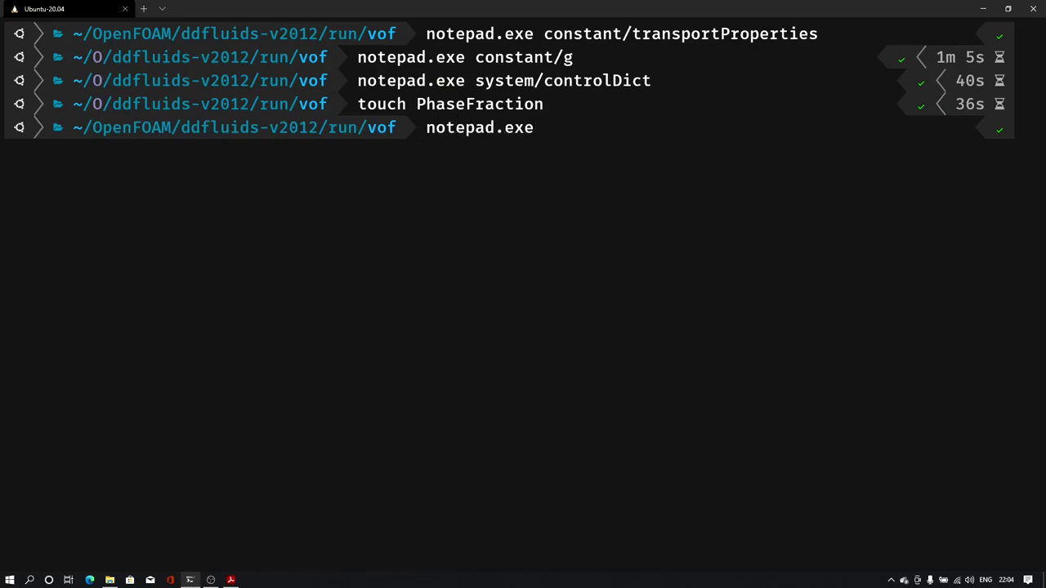
pyautogui.write('PhaseFraction')
pyautogui.press('Return')
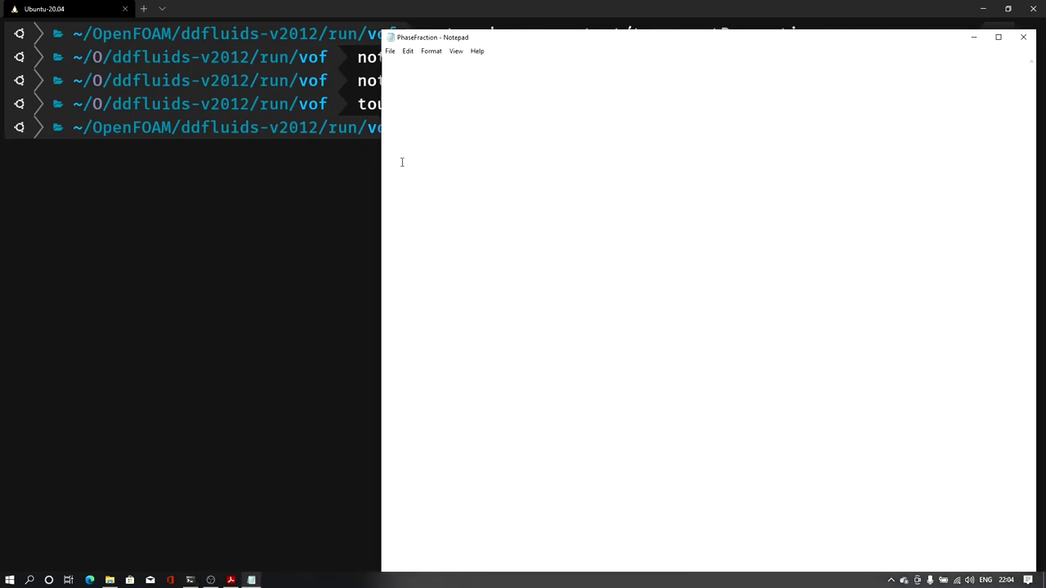
pyautogui.doubleClick(710, 40)
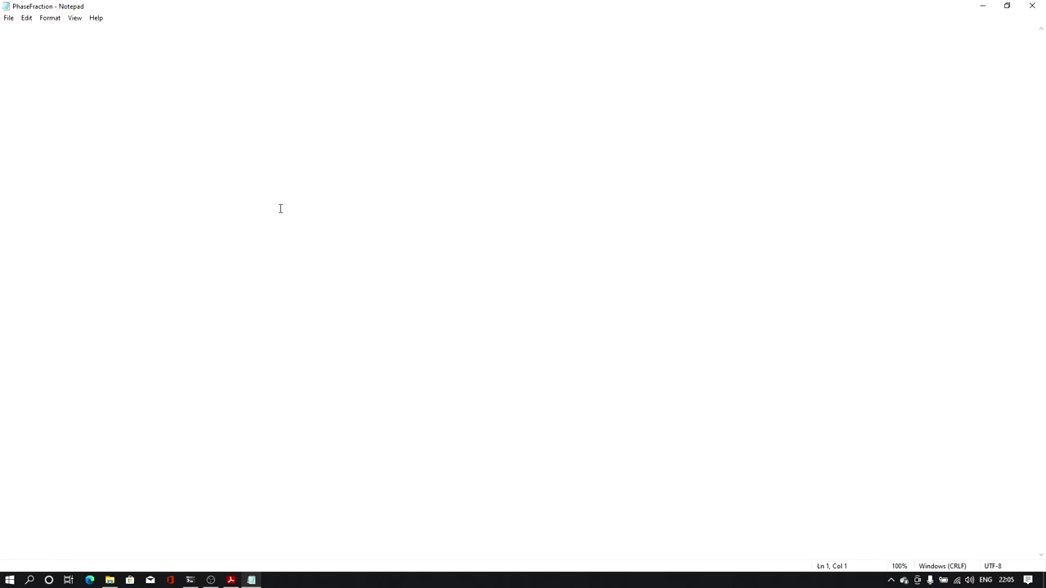
# - Enter a gnuplot script titled "Phase Fraction" plotting field 5 of log's Phase-1 lines as 'Liquid phase volume fraction', and save and close the file
pyautogui.write('set border lw 4 set title "Phase Fraction" font "arial,22" set ylabel "Percentage" font "arial,18" set xlabel "Iteration" font "arial,18" set key width 1 plot \'< cat log | grep "Phase-1" | cut -d " " -f5 \' title \'Liquid phase volume fraction\' with lines lw 4, pause 0 reread')
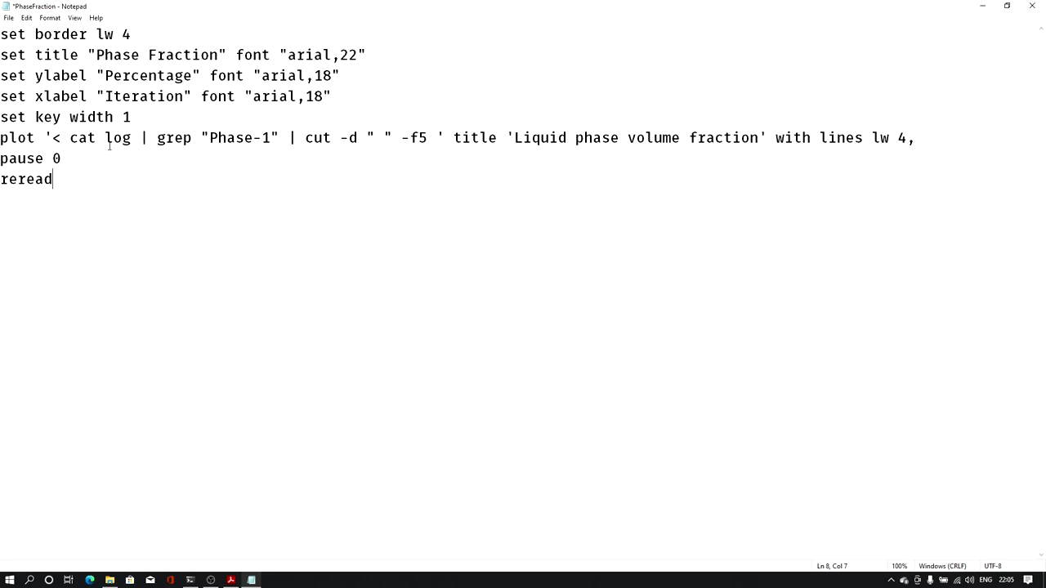
pyautogui.doubleClick(109, 139)
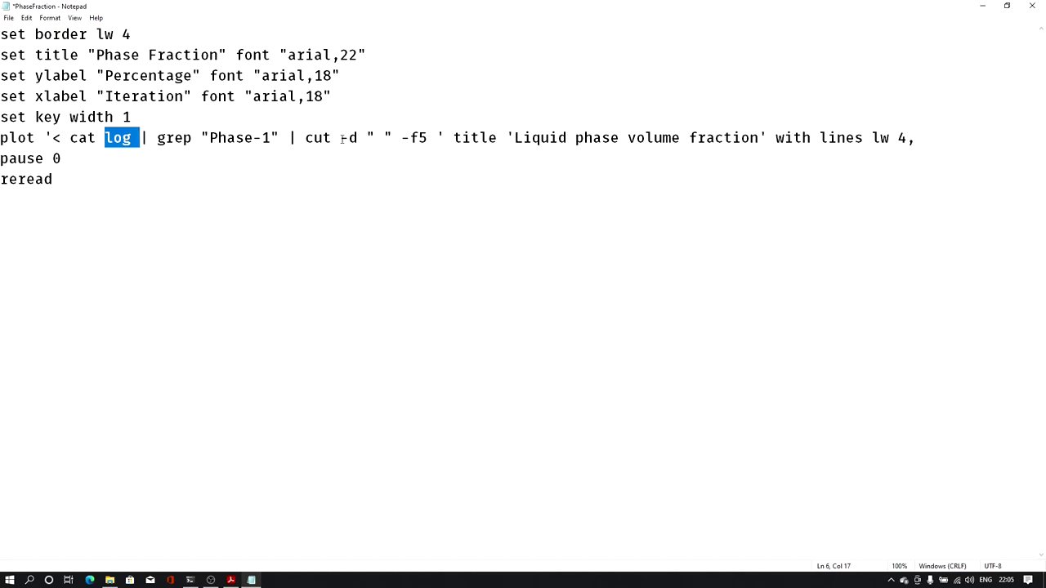
pyautogui.moveTo(427, 139); pyautogui.dragTo(402, 137)
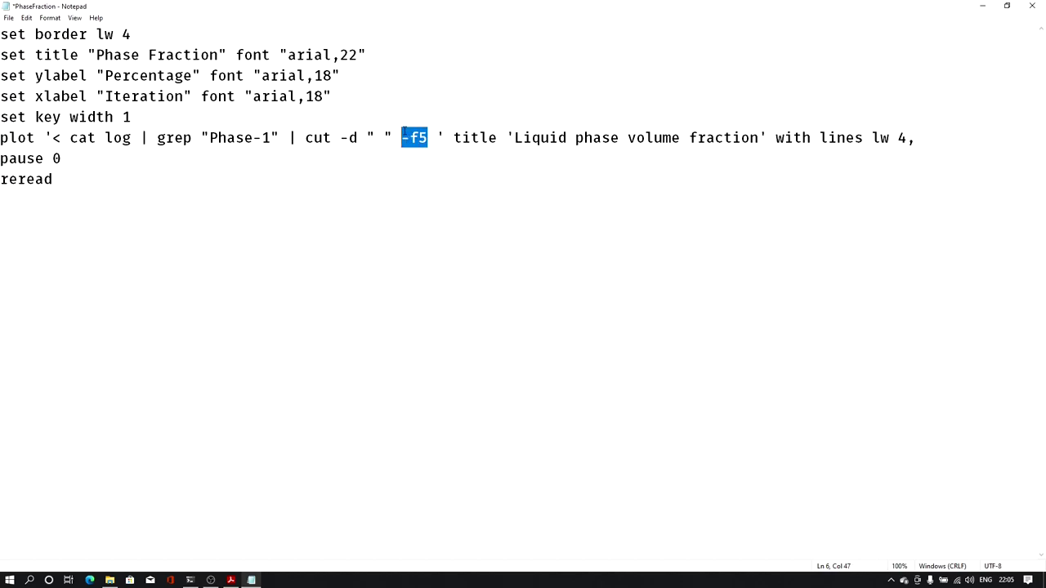
pyautogui.click(417, 138)
pyautogui.moveTo(210, 139); pyautogui.dragTo(276, 133)
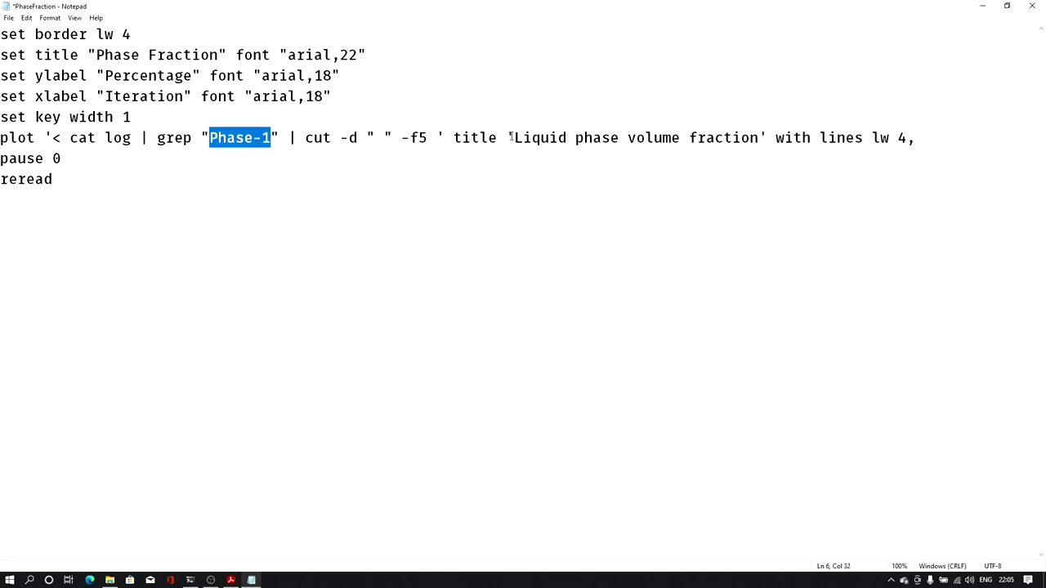
pyautogui.click(237, 137)
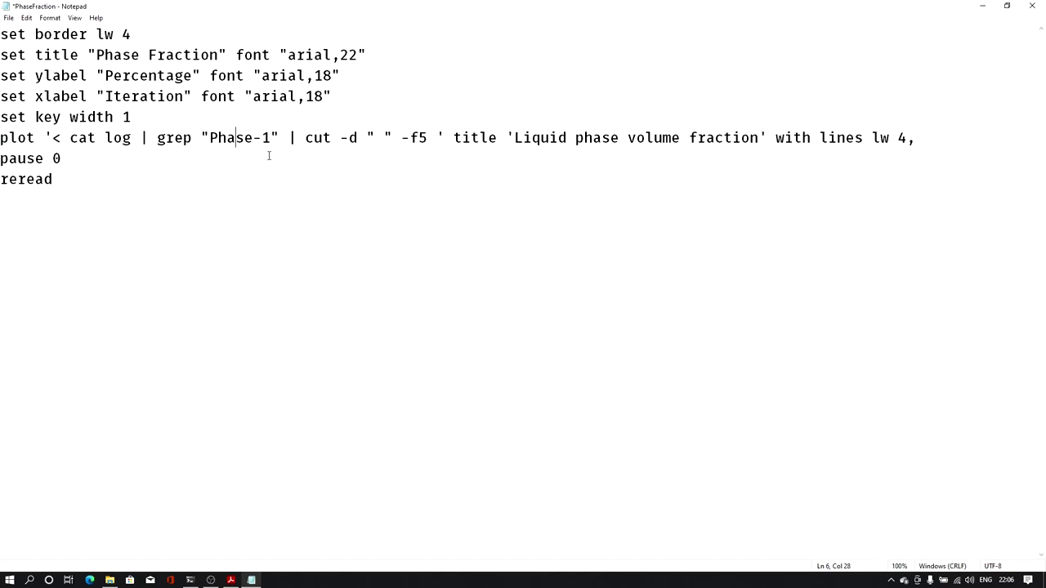
pyautogui.hotkey('ctrl', 's')
pyautogui.click(1030, 6)
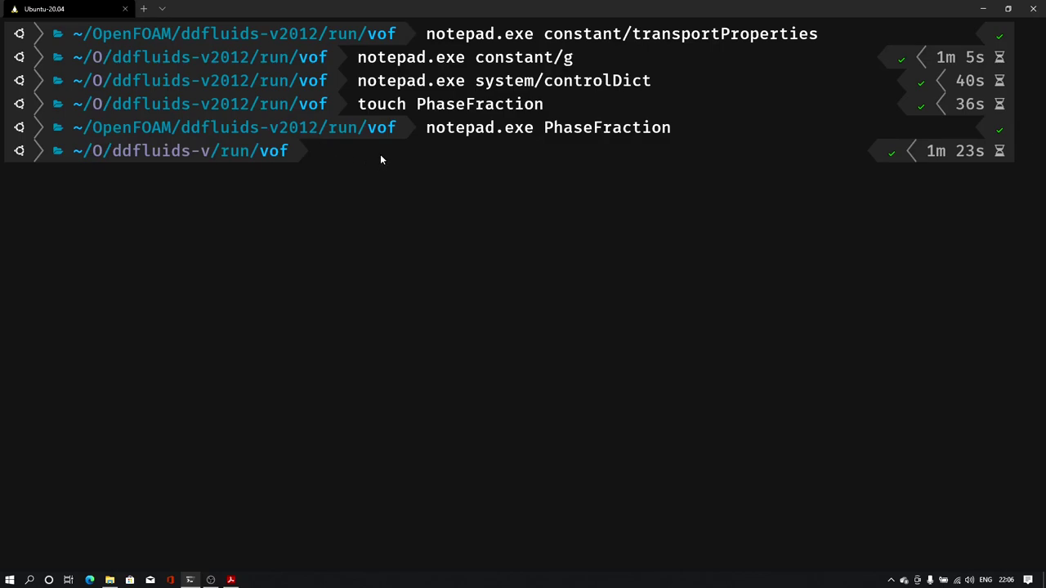
# - Run the interFoam solver in the background from the vof folder with its output redirected to the file log
pyautogui.write('interFoam ')
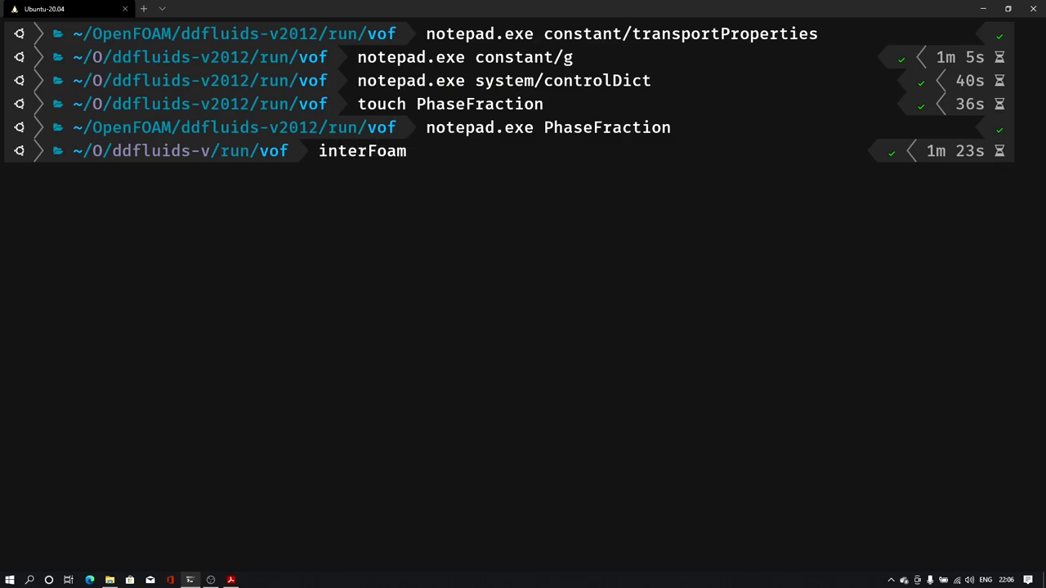
pyautogui.write('> log &')
pyautogui.doubleClick(347, 155)
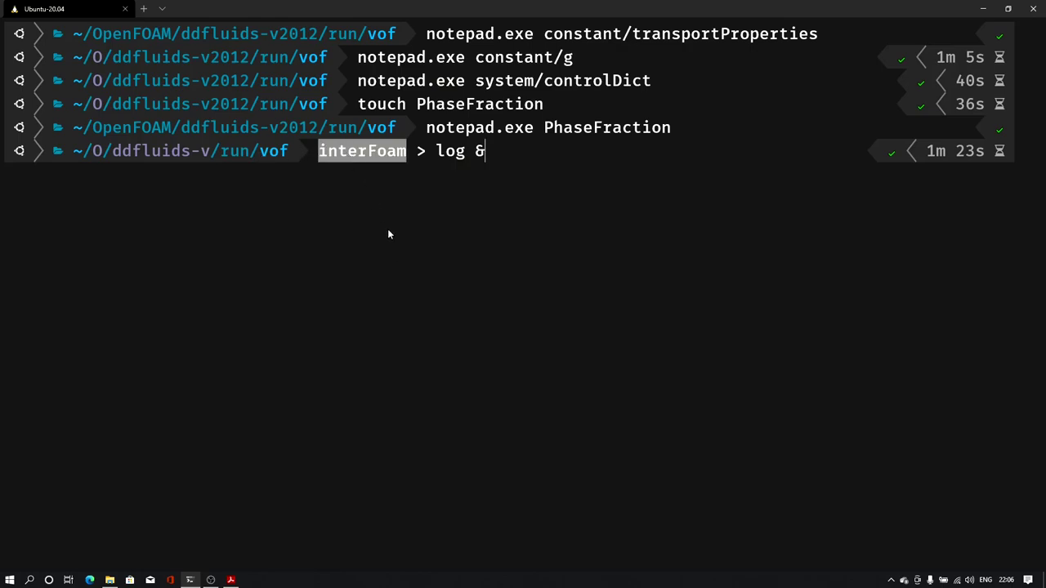
pyautogui.click(487, 150)
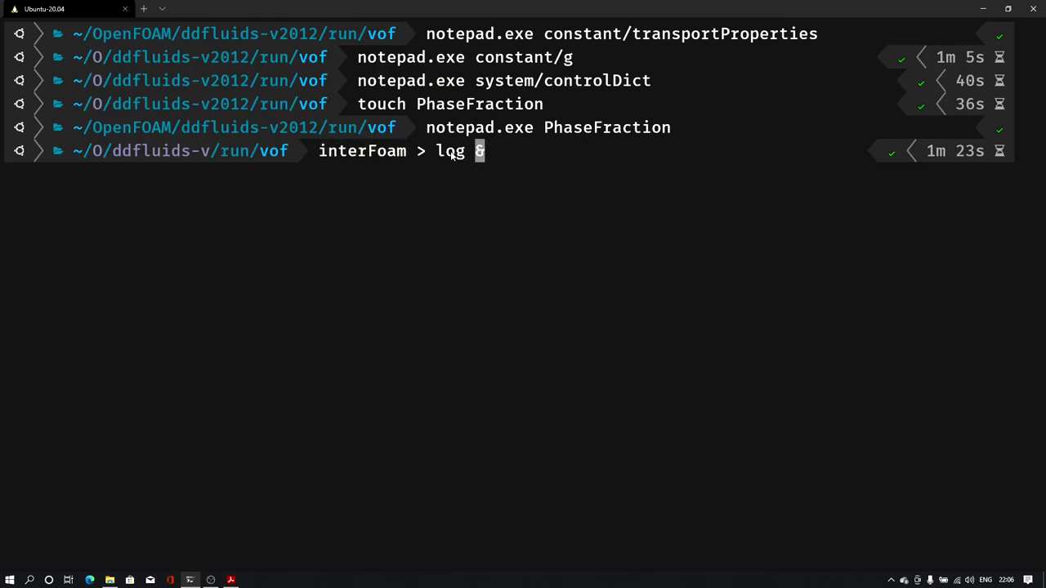
pyautogui.doubleClick(361, 155)
pyautogui.doubleClick(450, 154)
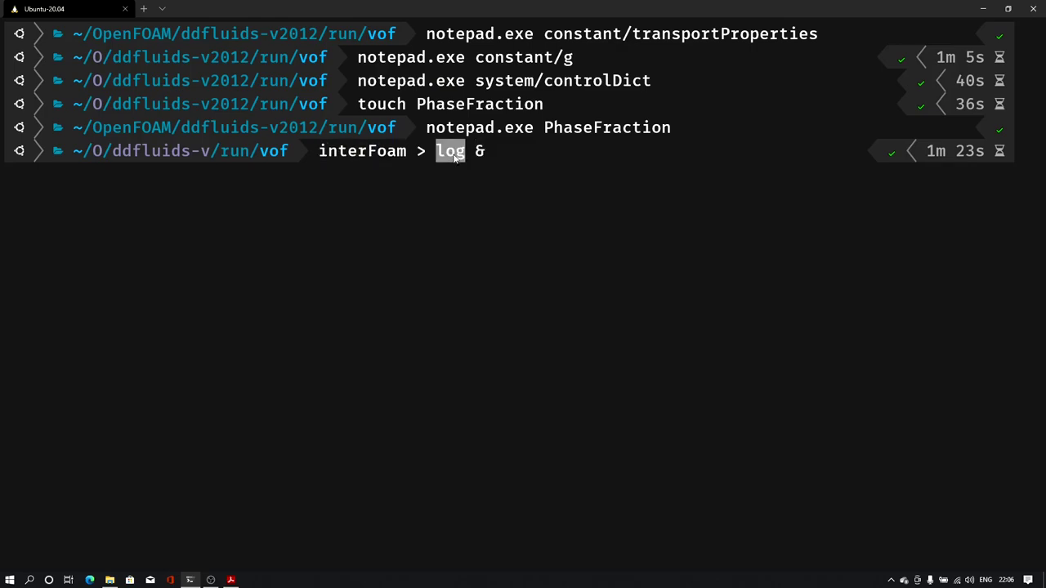
pyautogui.click(503, 151)
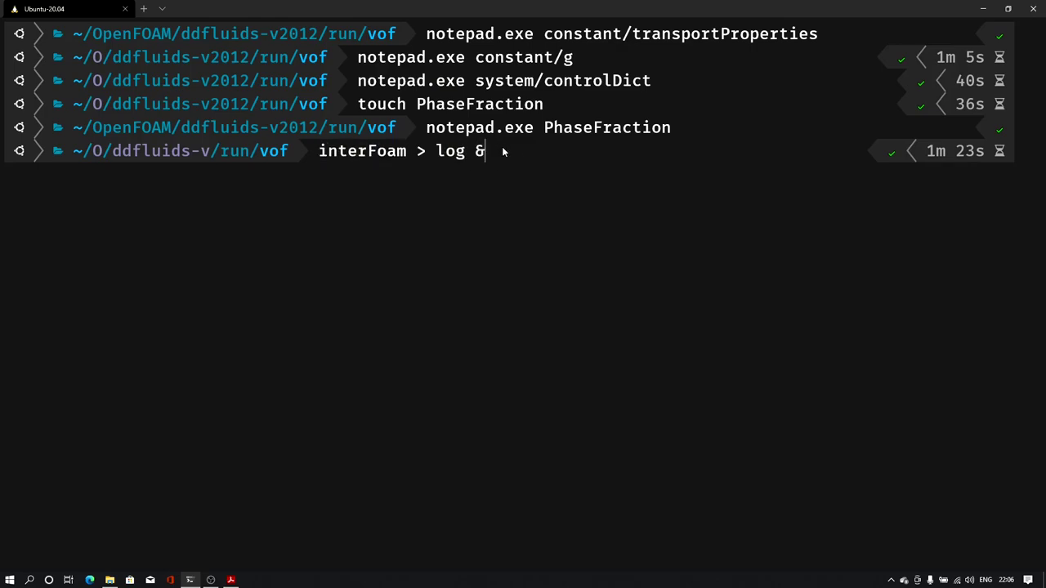
pyautogui.press('Return')
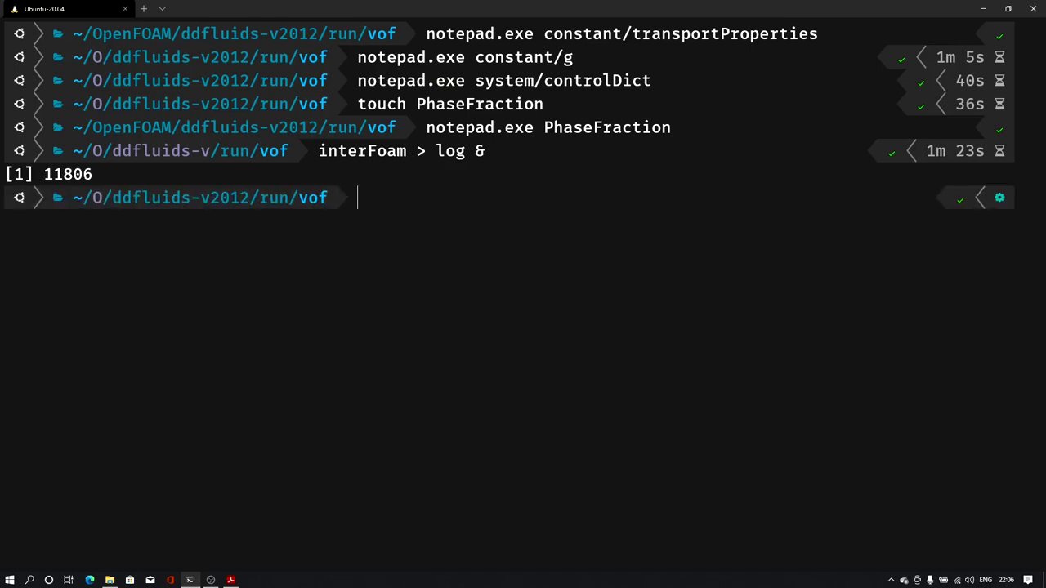
# - Run the PhaseFraction script with gnuplot from the vof folder and enlarge the resulting plot window to full screen
pyautogui.doubleClick(49, 175)
pyautogui.hotkey('ctrl', 'c')
pyautogui.write('gnuplot ')
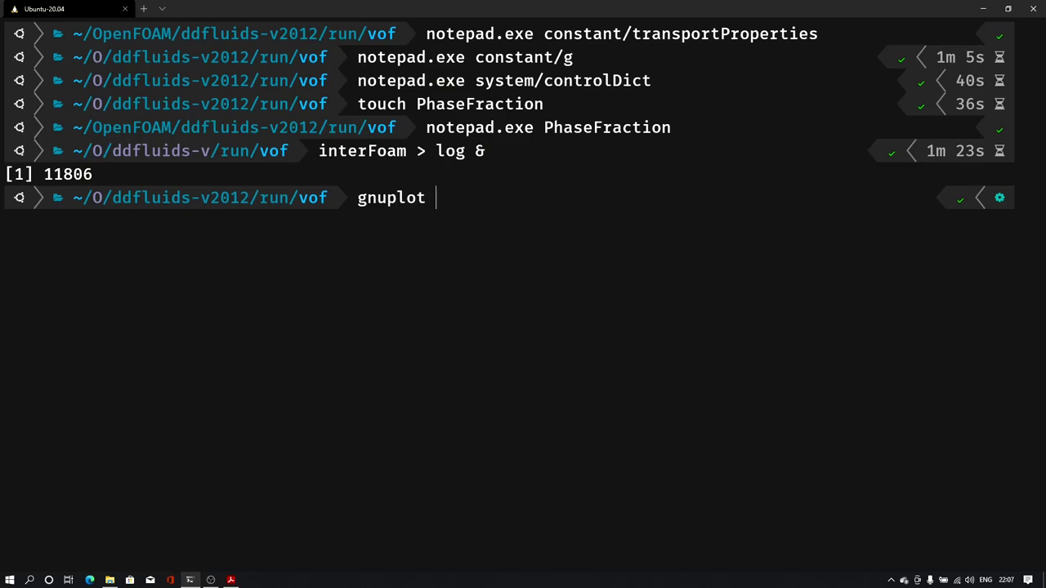
pyautogui.write('PhaseFraction')
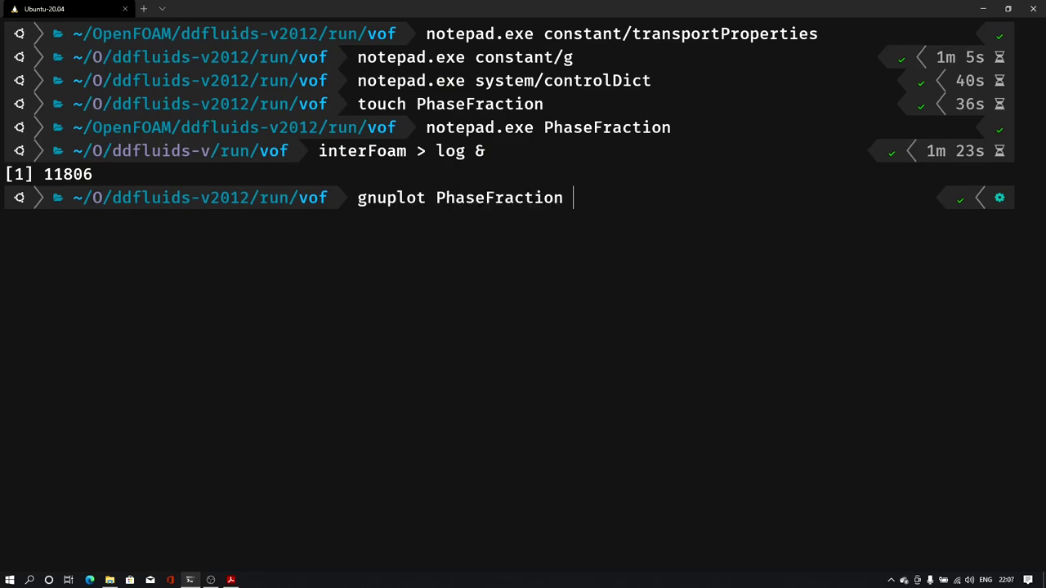
pyautogui.press('Return')
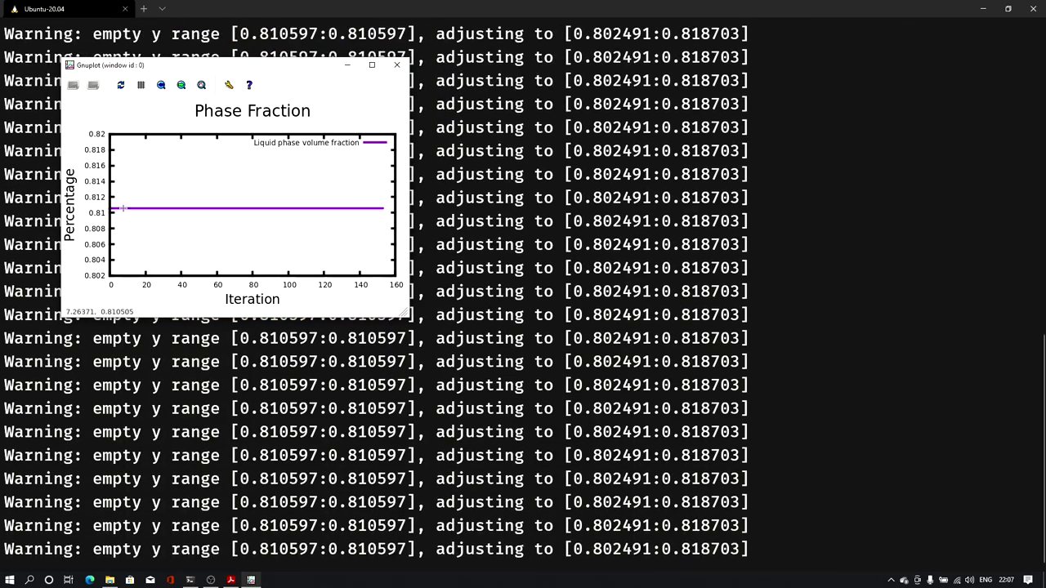
pyautogui.moveTo(210, 65); pyautogui.dragTo(282, 76)
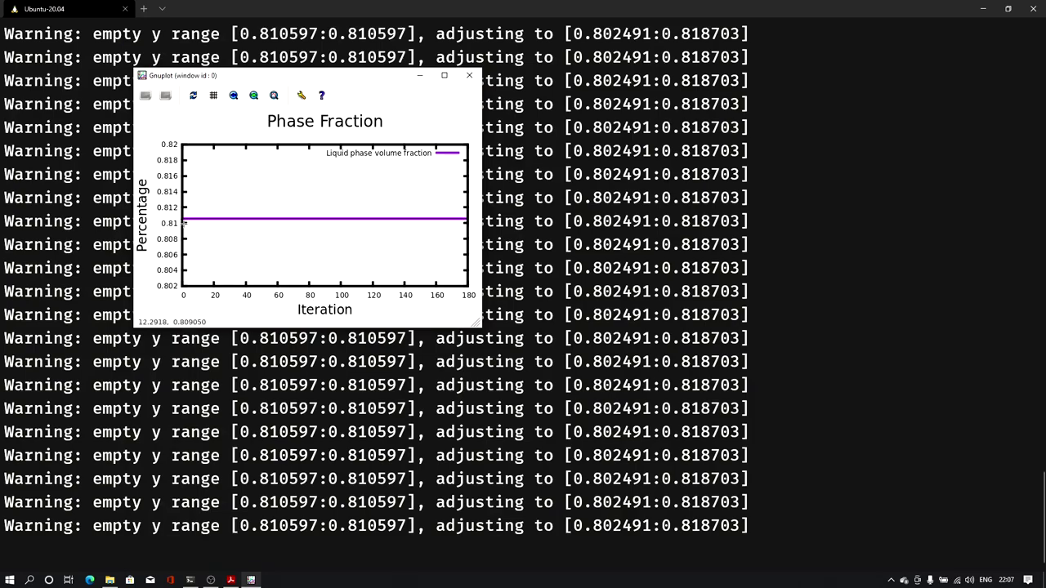
pyautogui.press('super+Up')
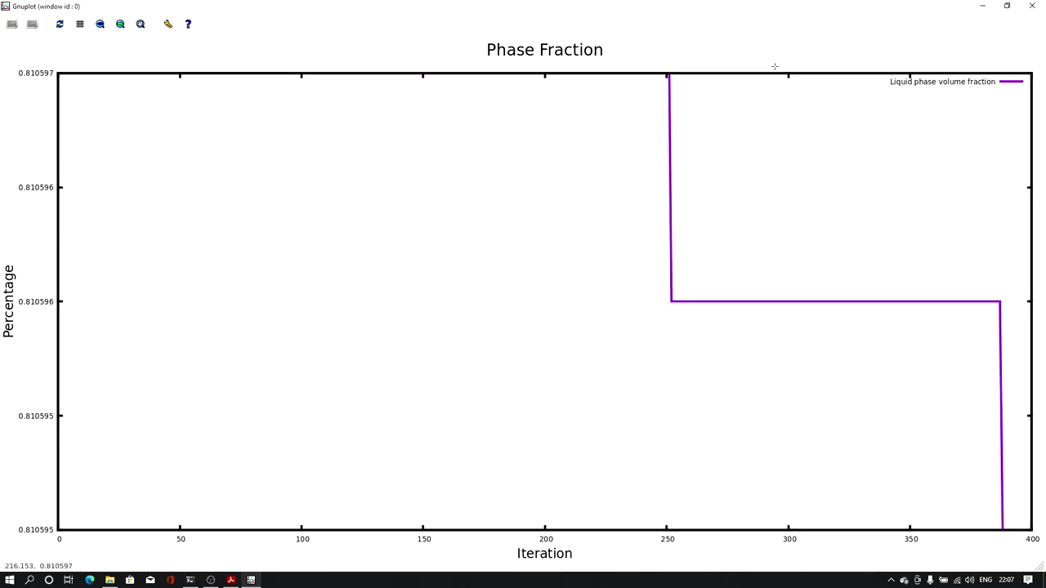
# - Move the Phase Fraction plot window out of the way and stop the running gnuplot script in the terminal
pyautogui.click(1033, 6)
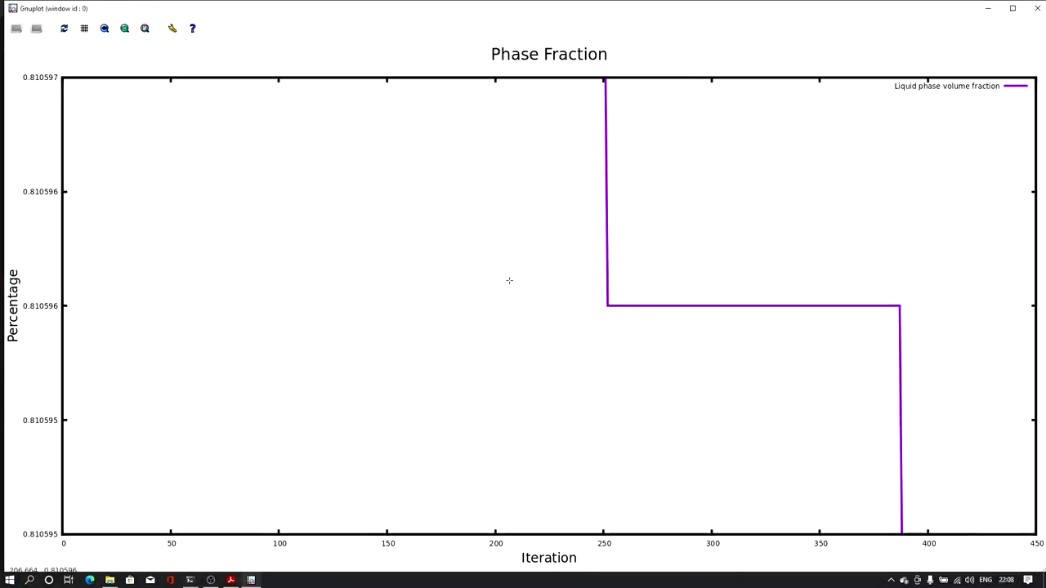
pyautogui.moveTo(455, 3); pyautogui.dragTo(604, 207)
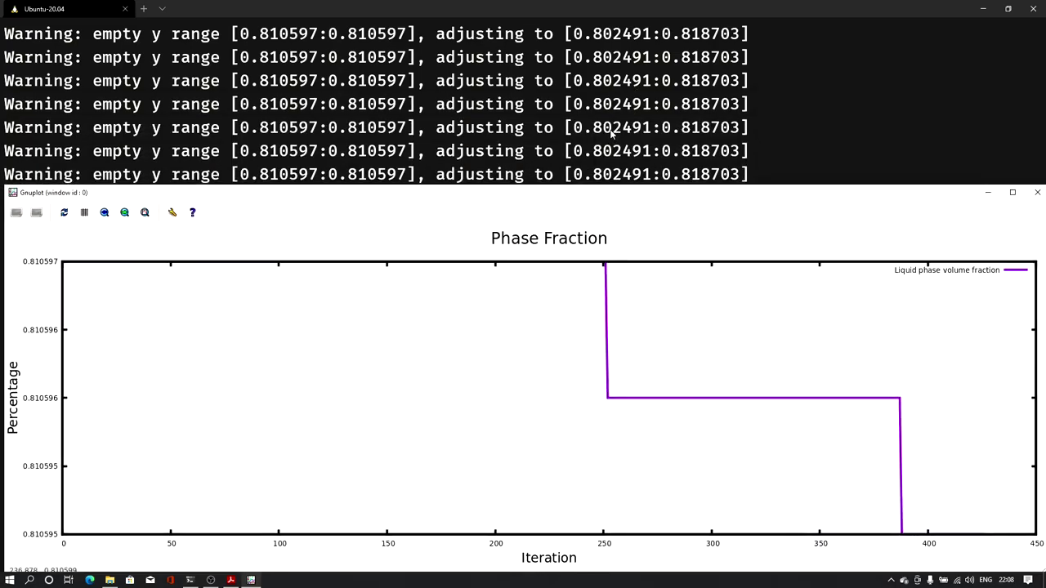
pyautogui.click(611, 133)
pyautogui.hotkey('ctrl', 'c')
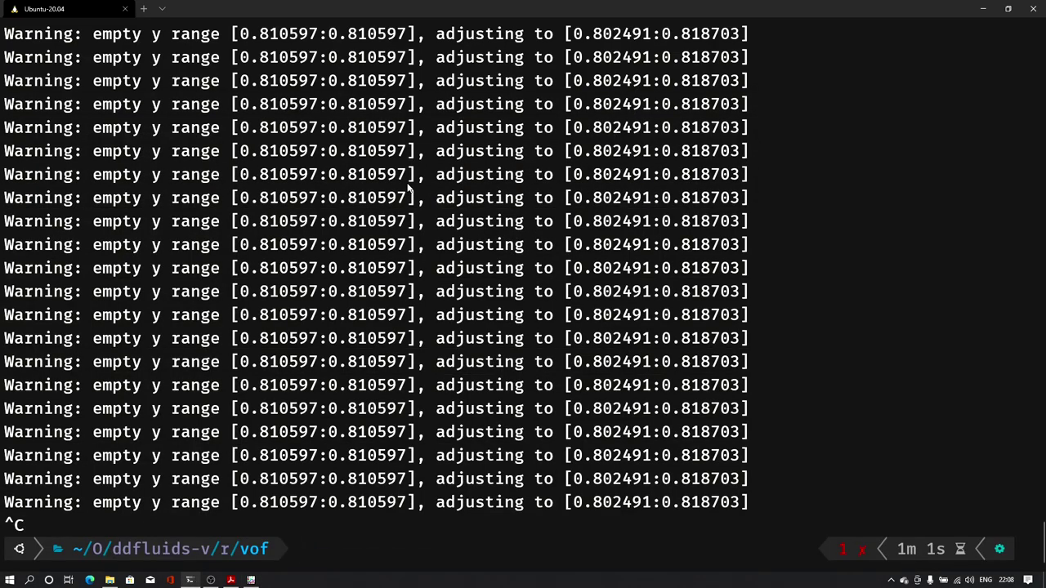
# - Follow the solver's log file live with tail -f and examine the Time and Phase-1 volume fraction entries
pyautogui.write('tail -f log')
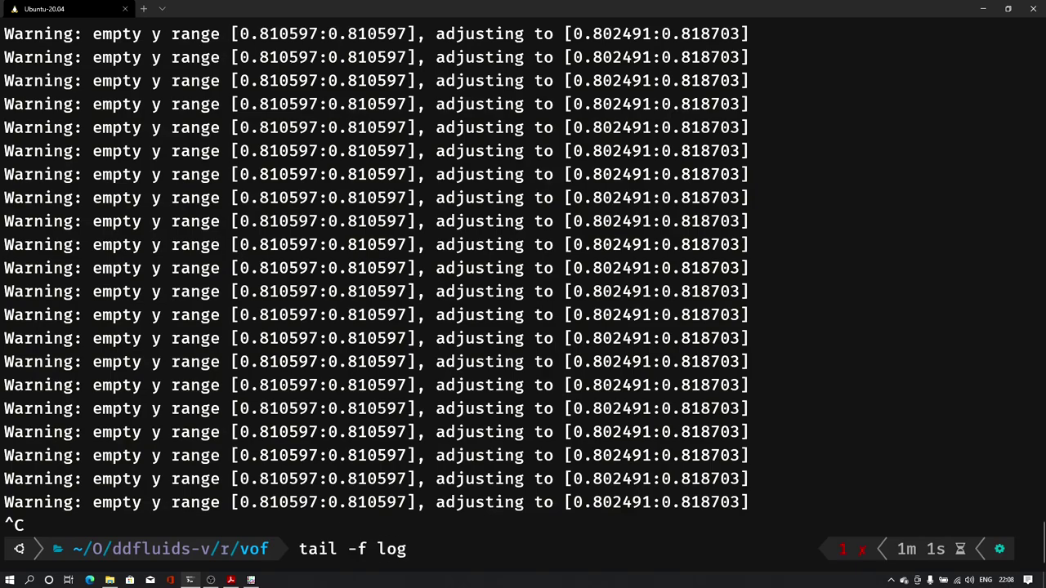
pyautogui.press('Return')
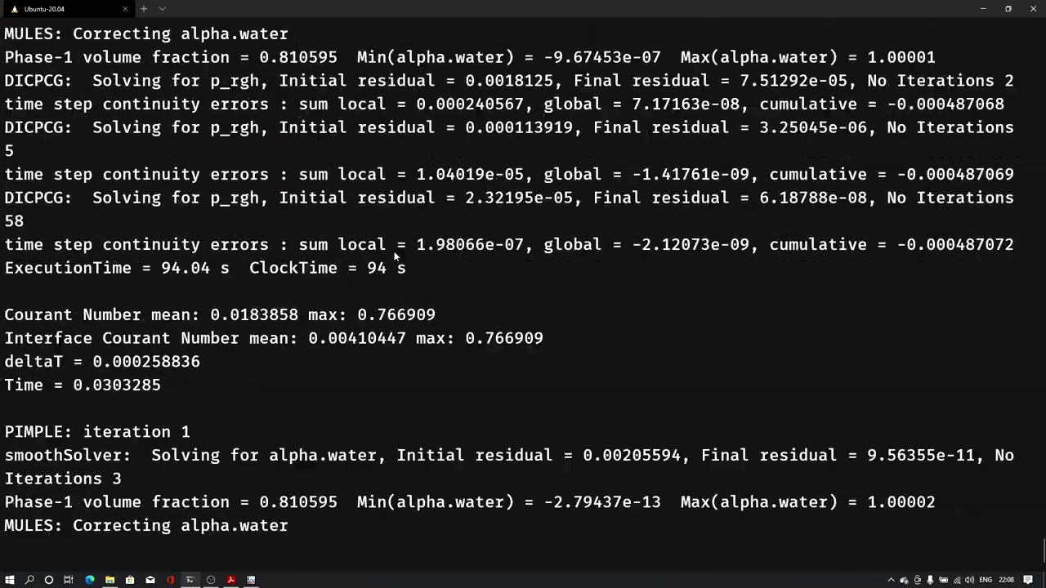
pyautogui.scroll(4, 457, 246)
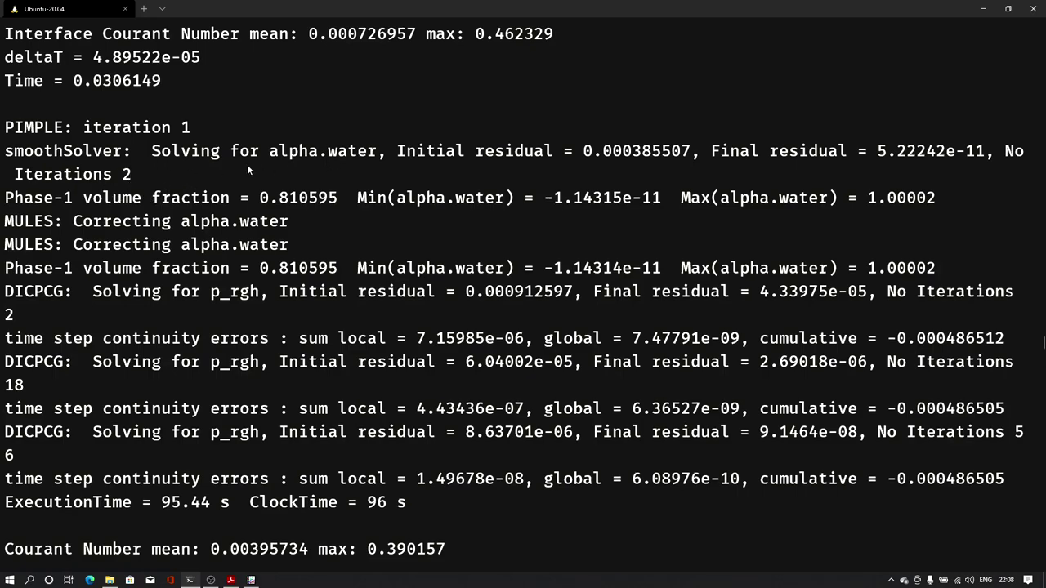
pyautogui.moveTo(6, 80); pyautogui.dragTo(173, 86)
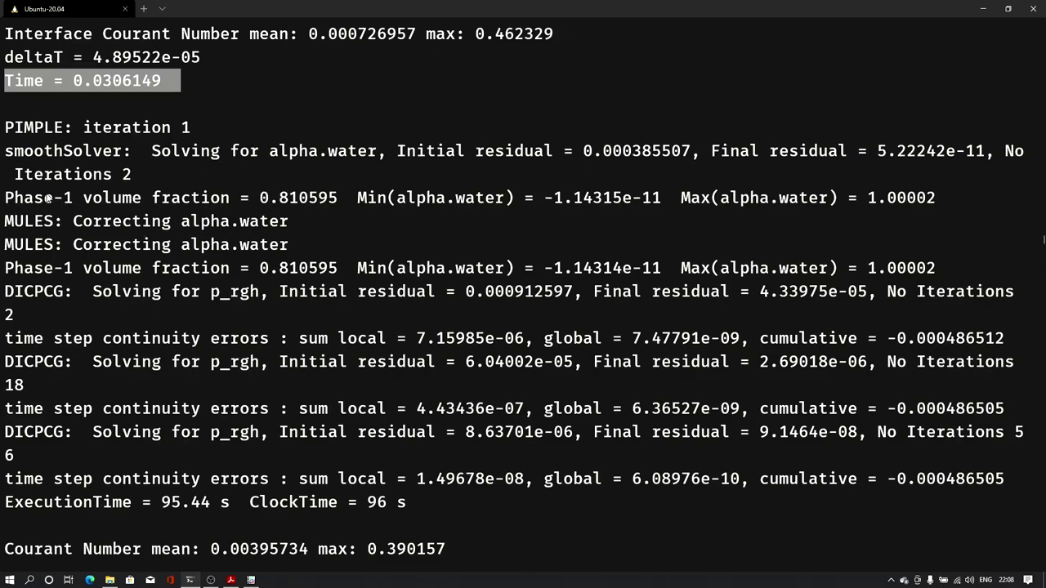
pyautogui.moveTo(7, 197); pyautogui.dragTo(942, 202)
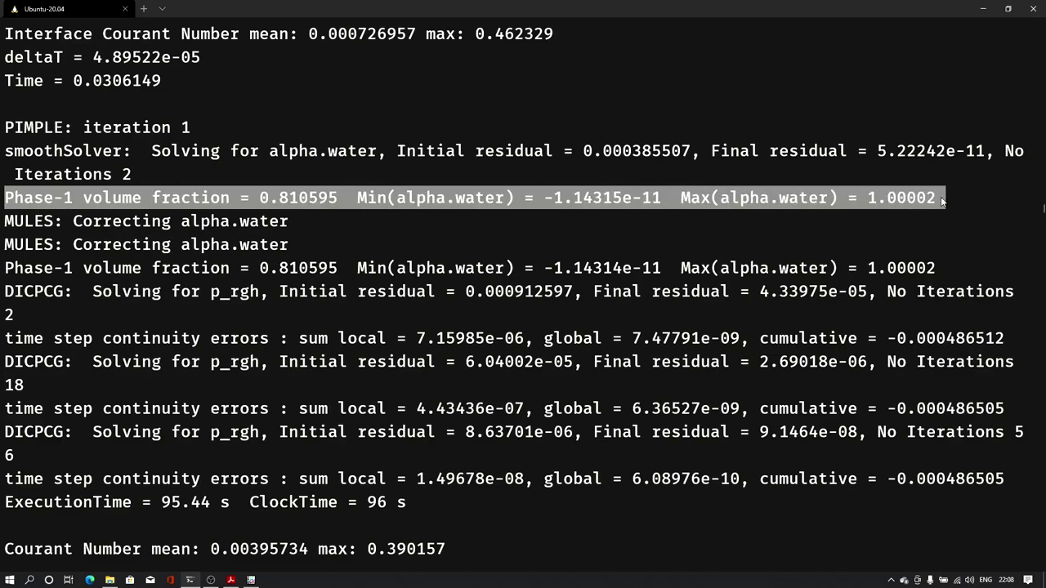
pyautogui.click(276, 203)
pyautogui.moveTo(262, 197); pyautogui.dragTo(339, 203)
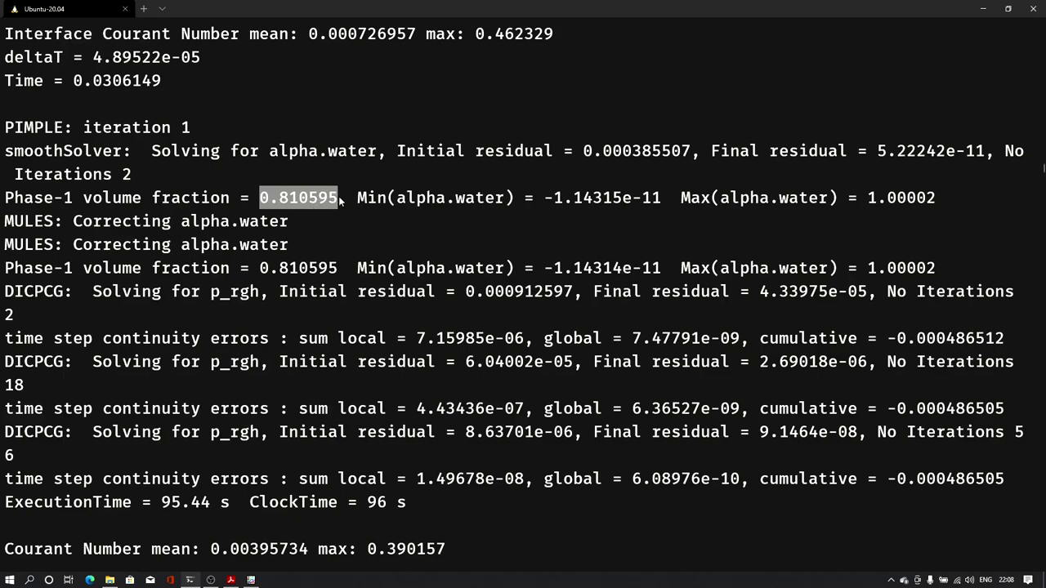
pyautogui.rightClick(340, 200)
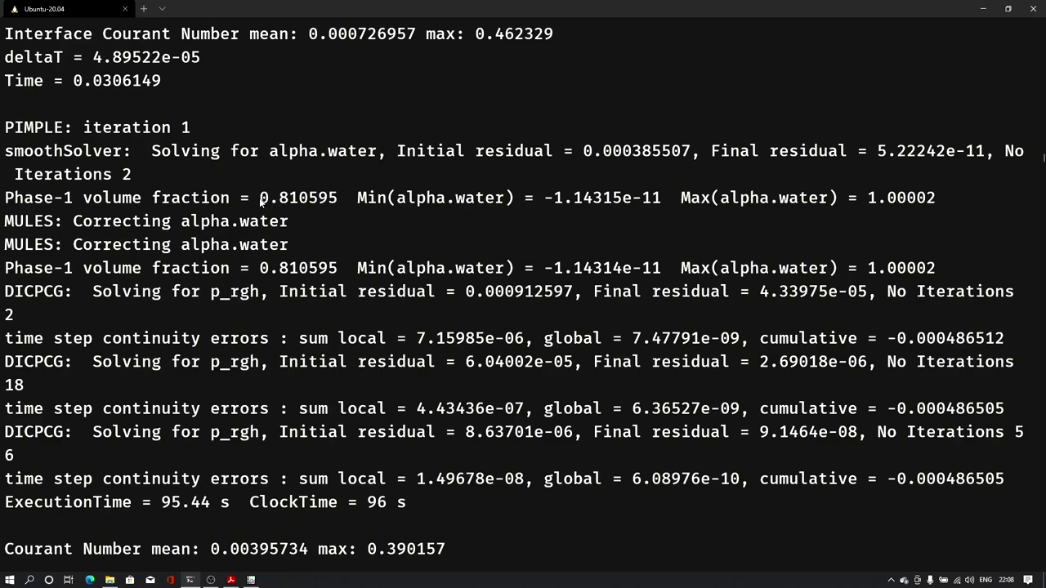
pyautogui.moveTo(261, 200); pyautogui.dragTo(332, 194)
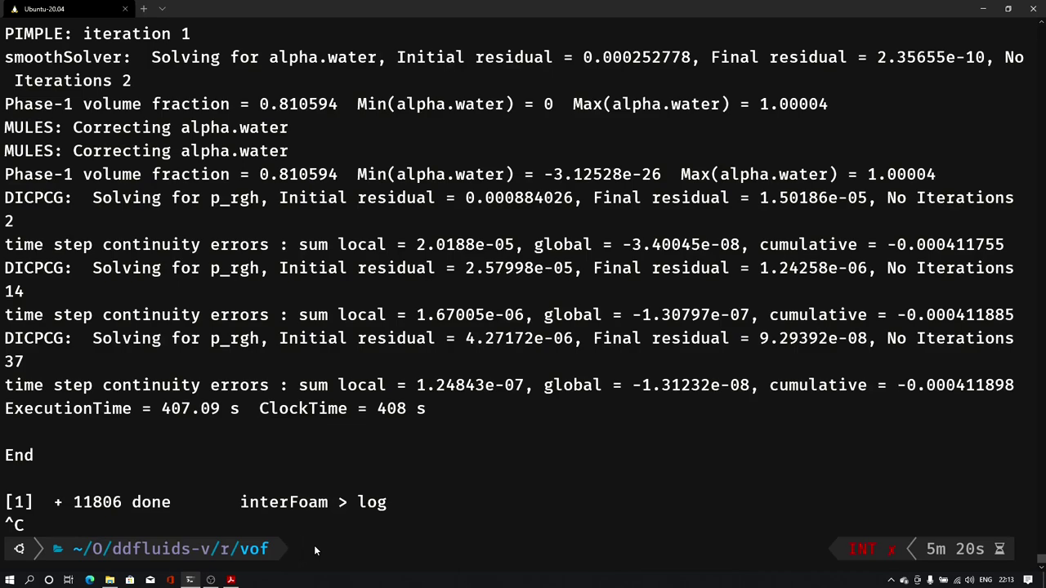
# - Clear the terminal, then switch to File Explorer and refresh the vof case folder to check the written time folders and log
pyautogui.write('clear')
pyautogui.press('Return')
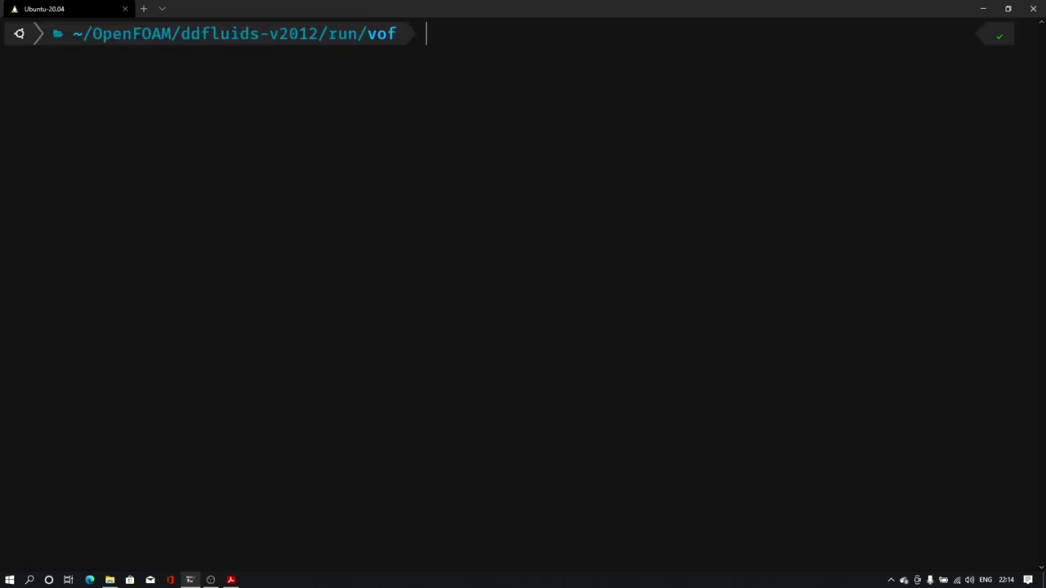
pyautogui.click(109, 580)
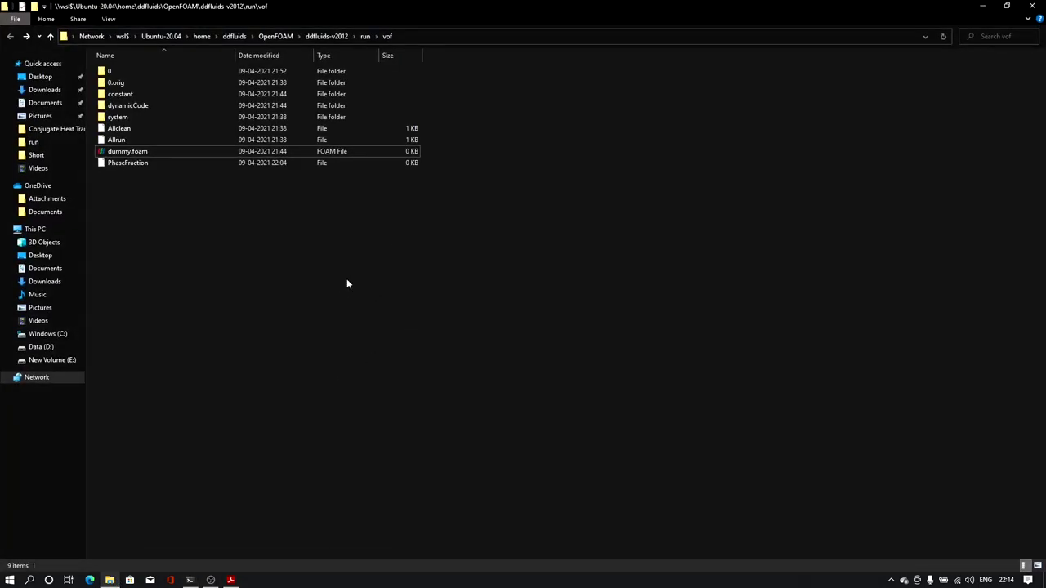
pyautogui.rightClick(373, 305)
pyautogui.click(375, 315)
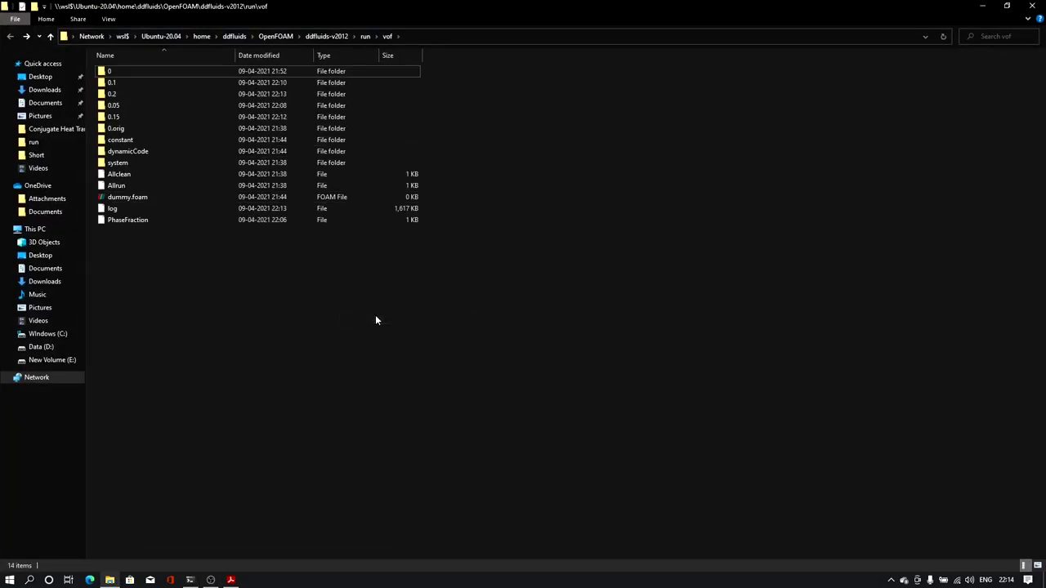
pyautogui.click(131, 107)
pyautogui.click(122, 116)
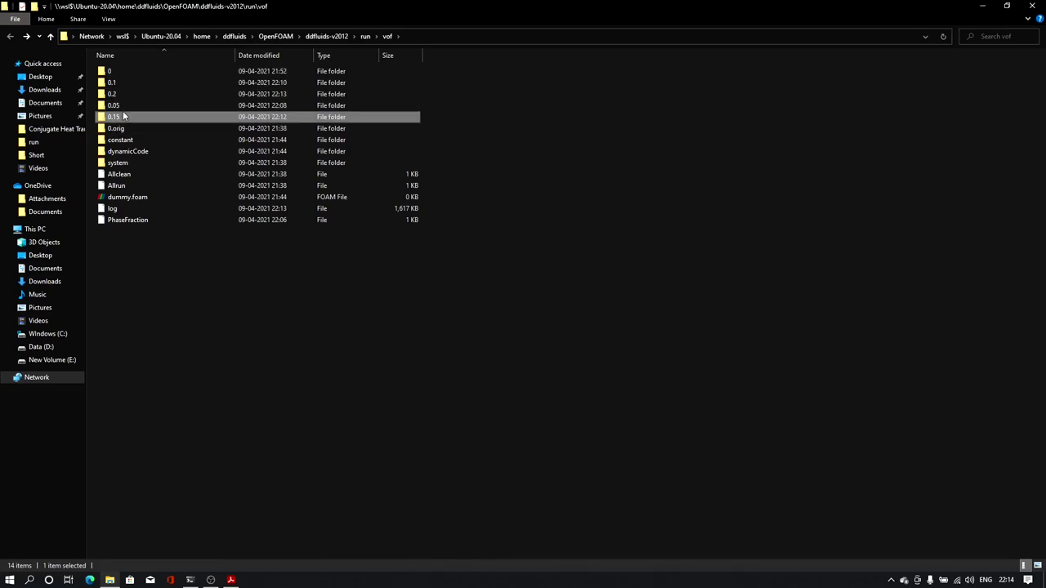
pyautogui.click(145, 198)
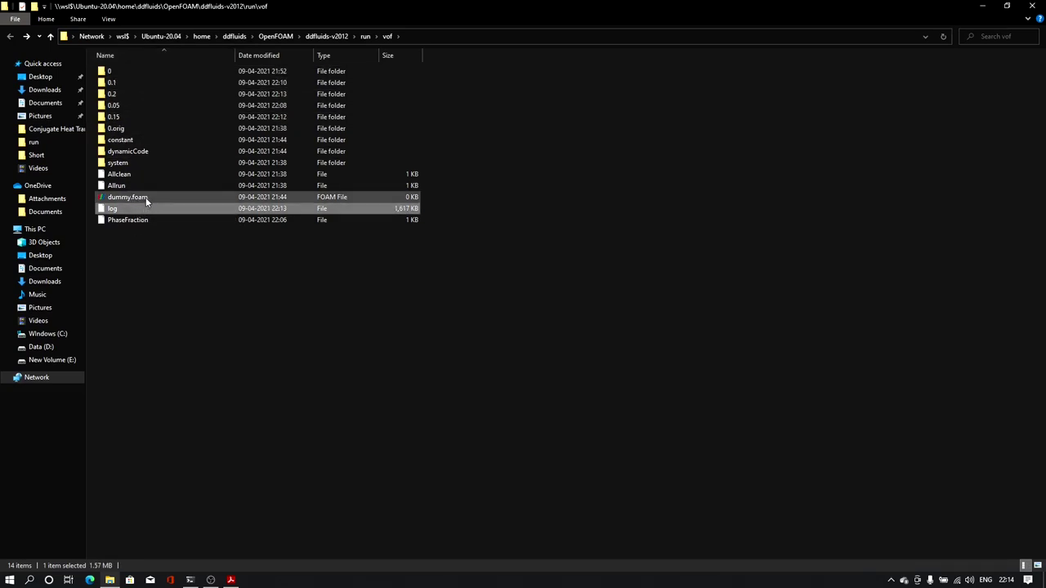
# - Open dummy.foam in ParaView and load the case's internal mesh, viewing the cylinder upright
pyautogui.doubleClick(143, 197)
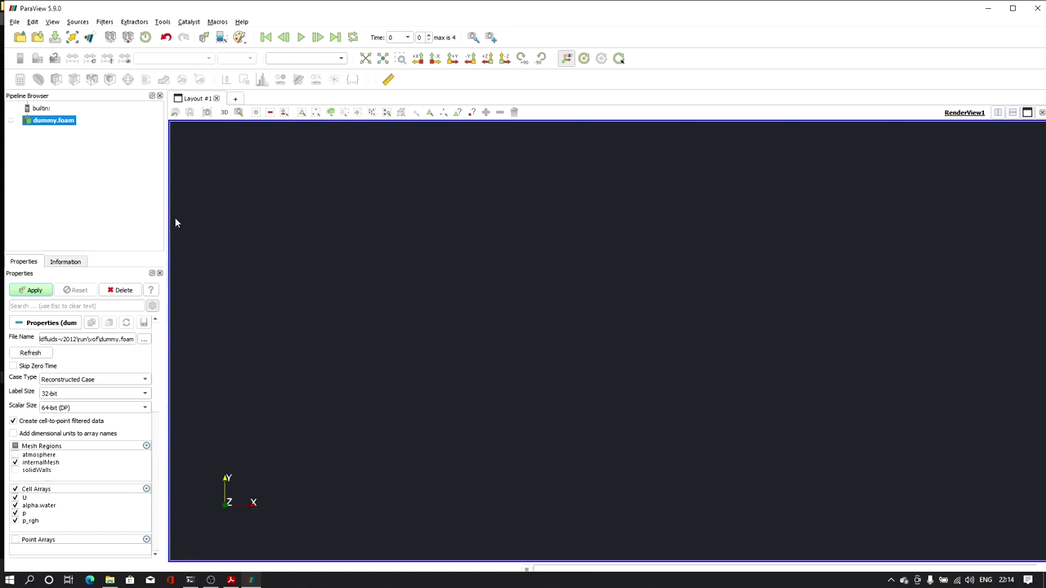
pyautogui.click(33, 291)
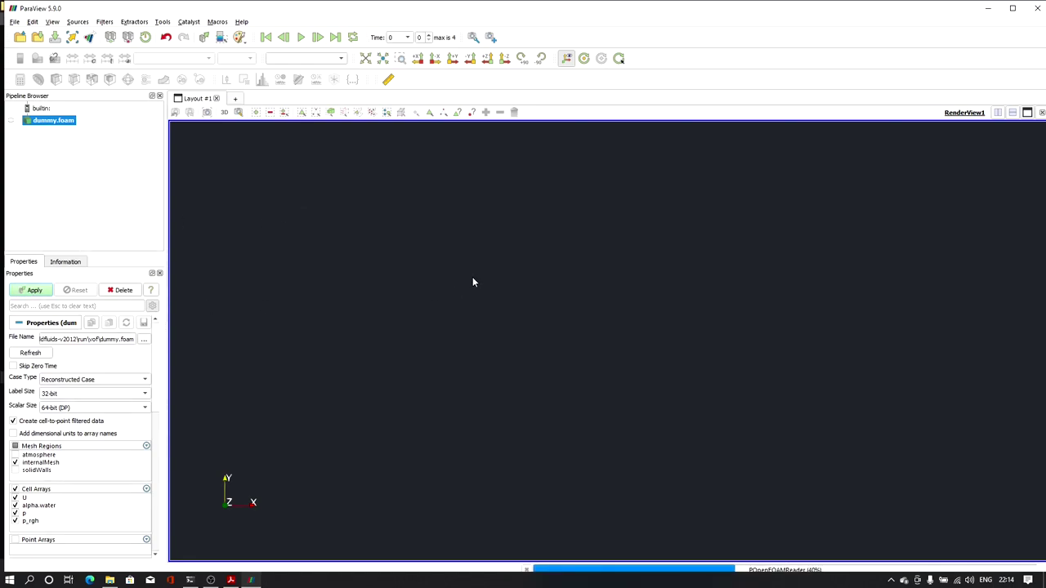
pyautogui.moveTo(486, 339); pyautogui.dragTo(481, 231)
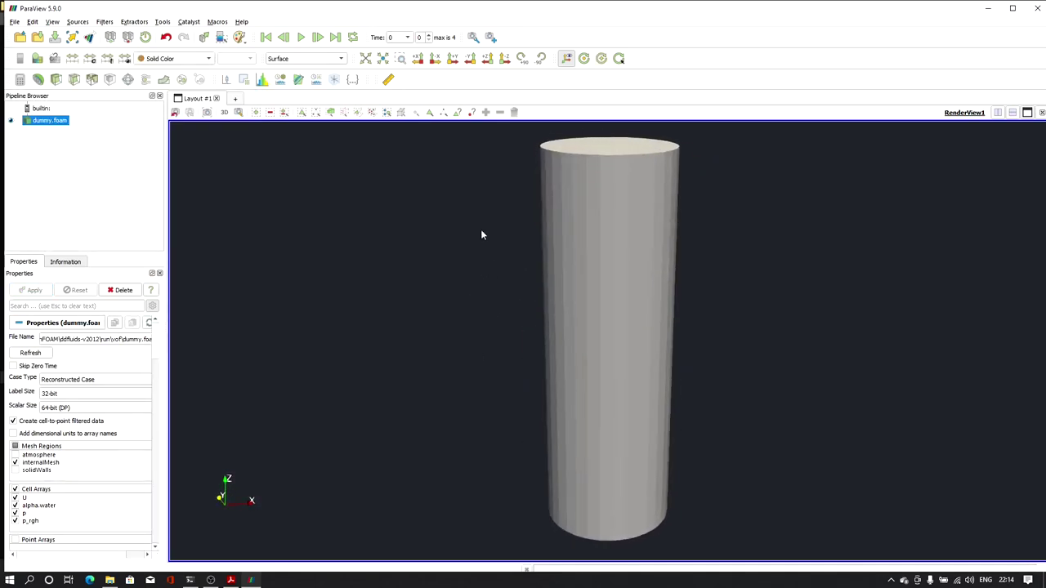
# - Colour the cylinder by the alpha.water field and inspect the water surface from the side
pyautogui.click(167, 61)
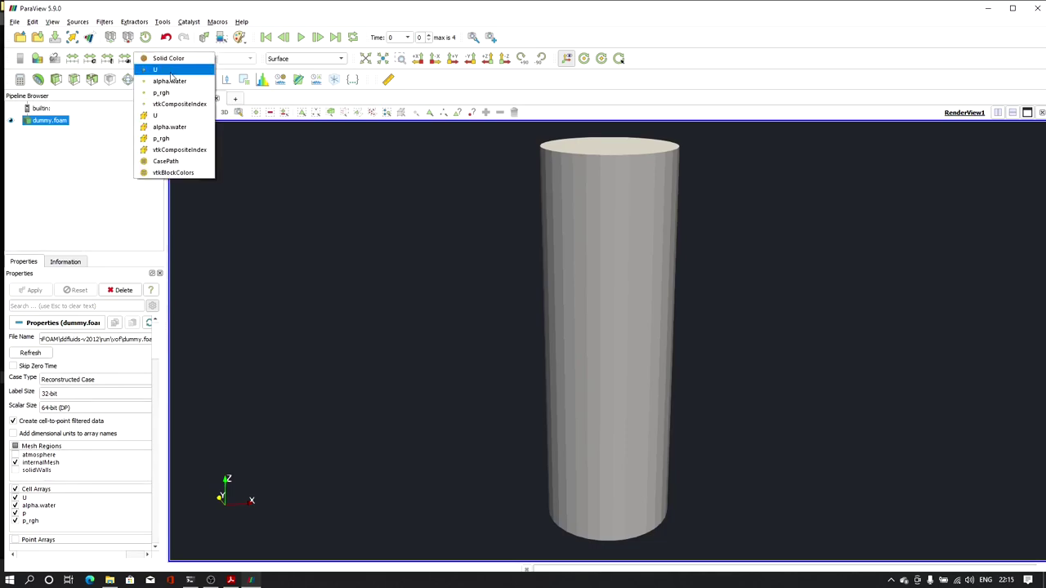
pyautogui.press('Escape')
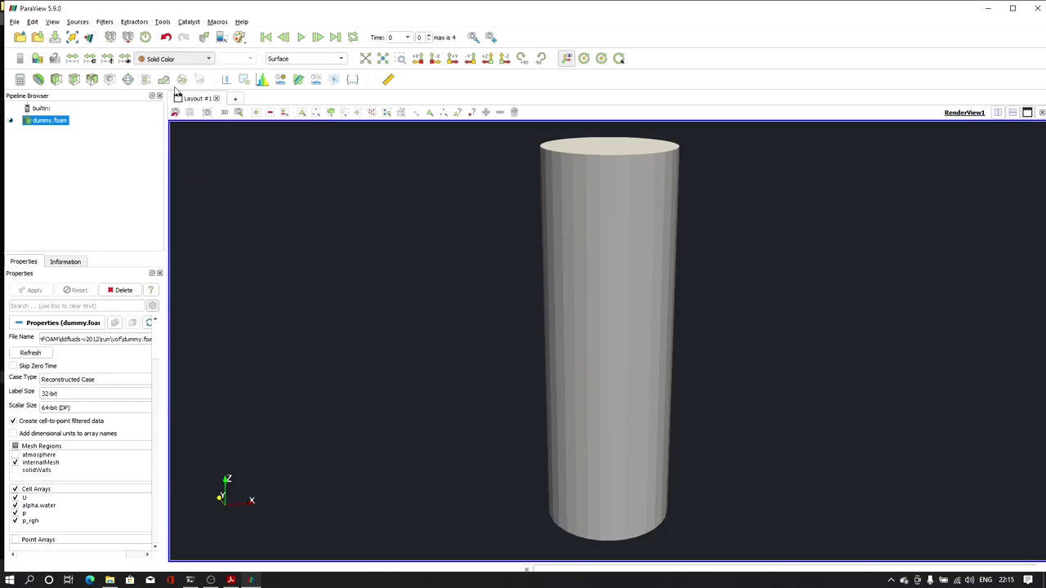
pyautogui.moveTo(480, 283); pyautogui.dragTo(448, 270)
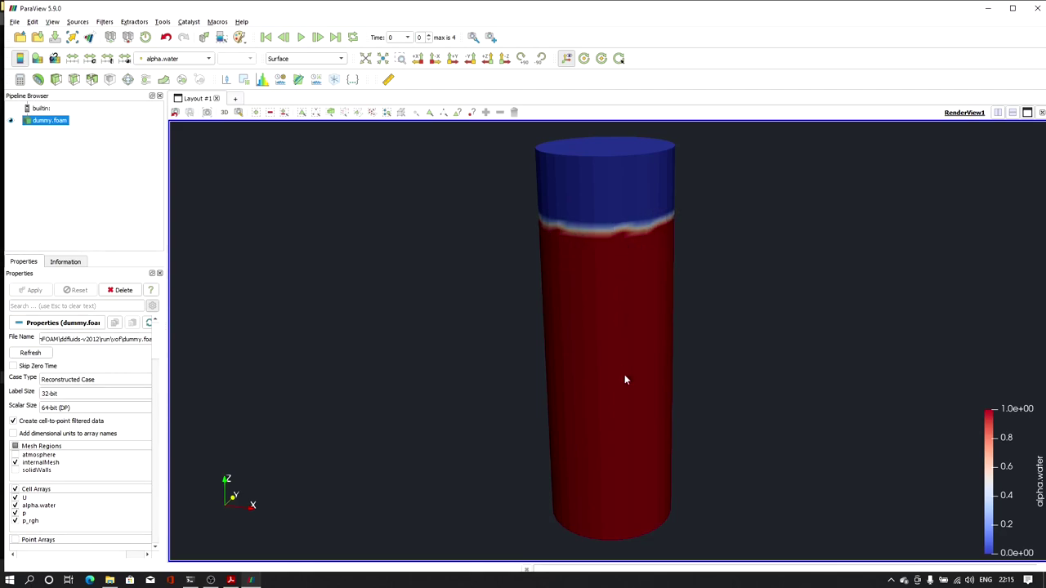
pyautogui.moveTo(619, 230); pyautogui.dragTo(632, 215)
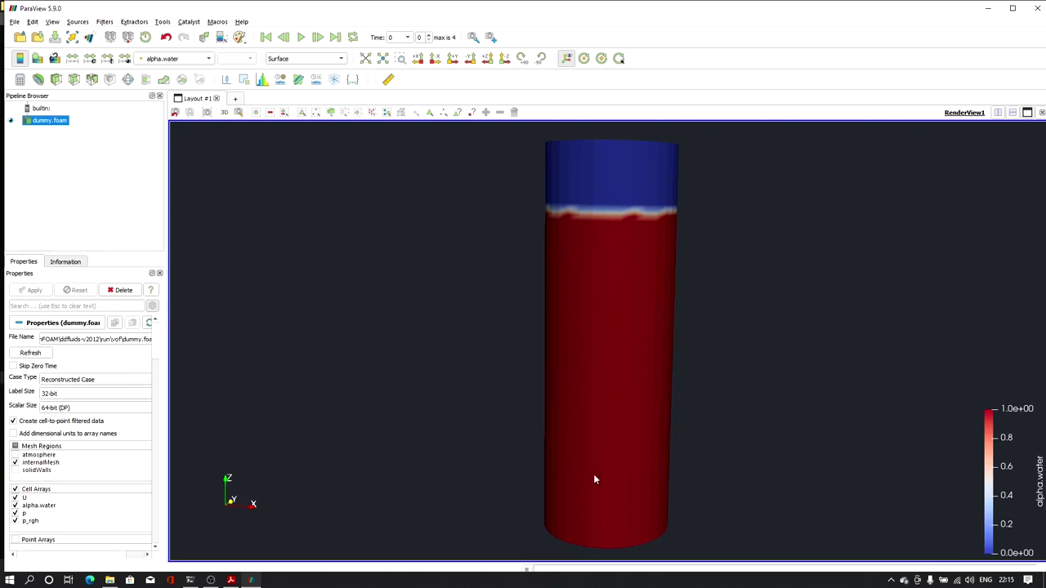
# - Change the render view's colour palette to White Background
pyautogui.click(238, 37)
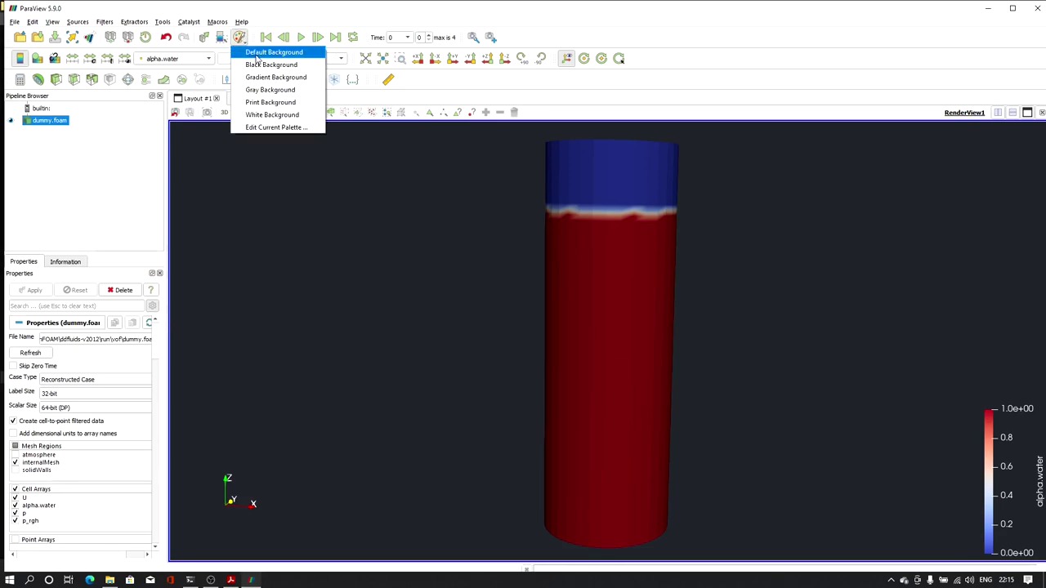
pyautogui.click(272, 114)
pyautogui.moveTo(600, 245); pyautogui.dragTo(634, 214)
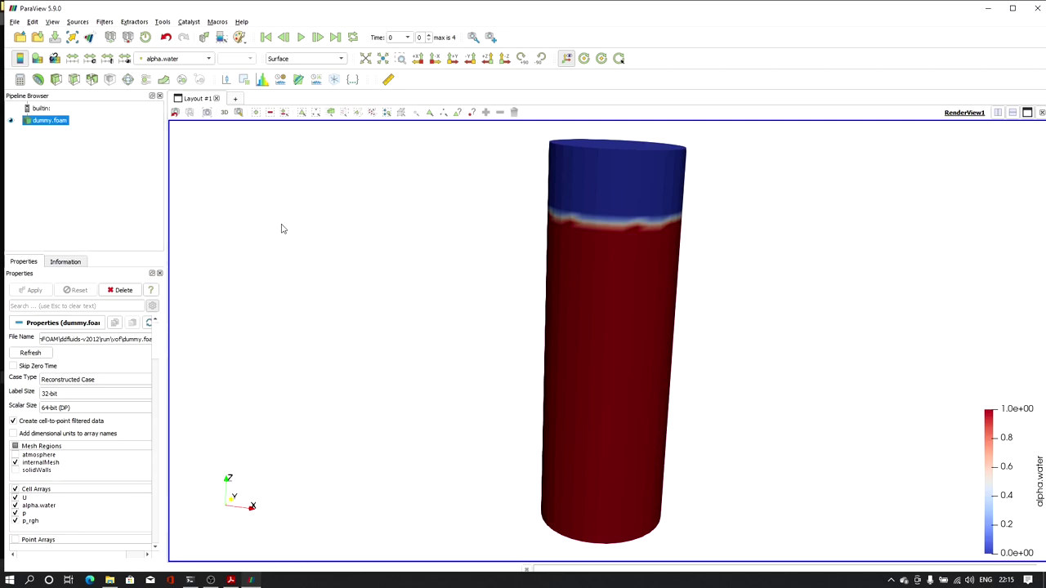
# - Clip the cylinder in half with a plane at origin 0, 0, 0.015 and normal 1, 0, 0, and hide the plane outline
pyautogui.click(56, 80)
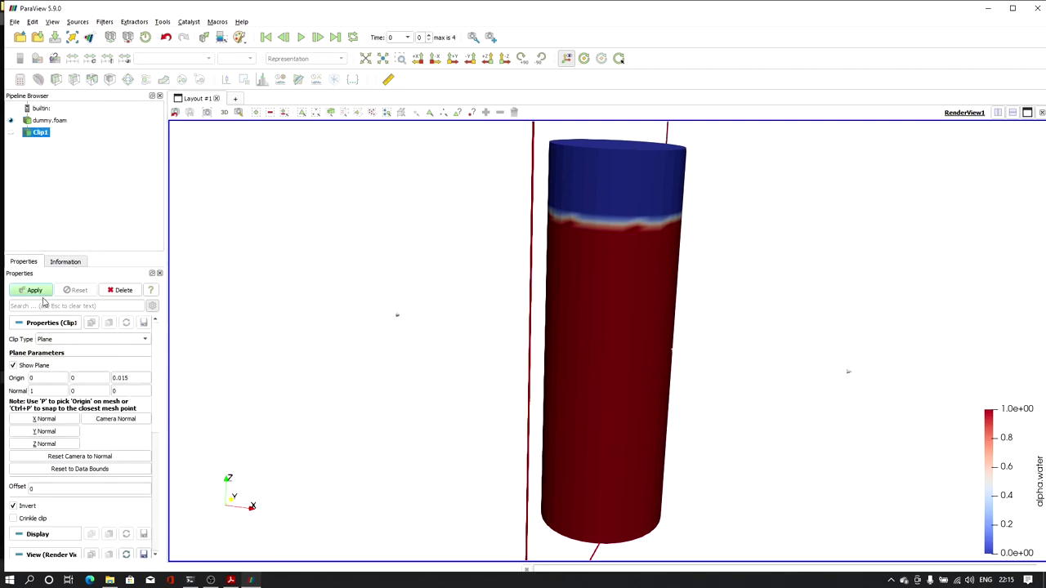
pyautogui.click(35, 292)
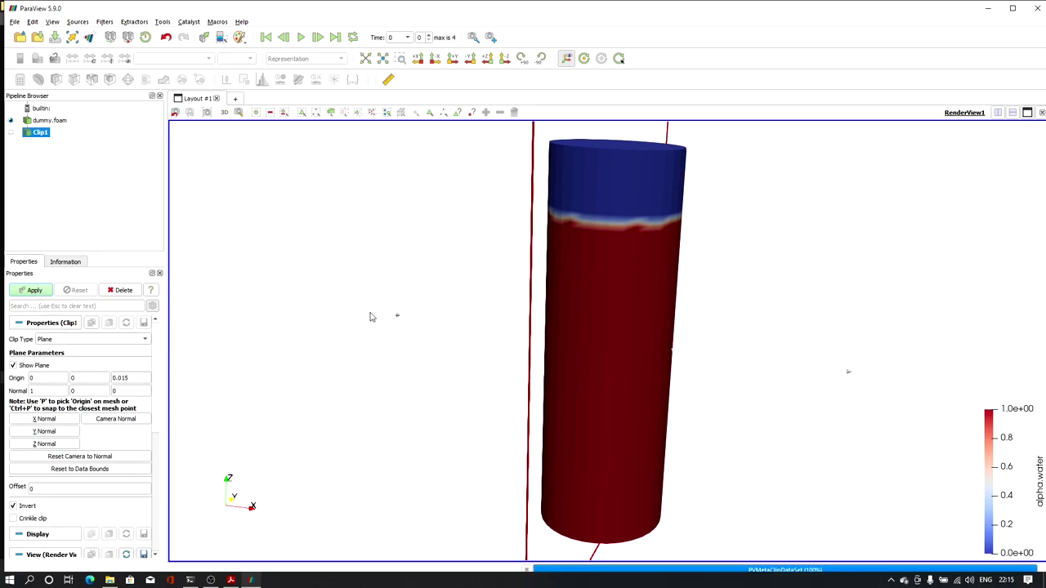
pyautogui.moveTo(414, 313); pyautogui.dragTo(434, 301)
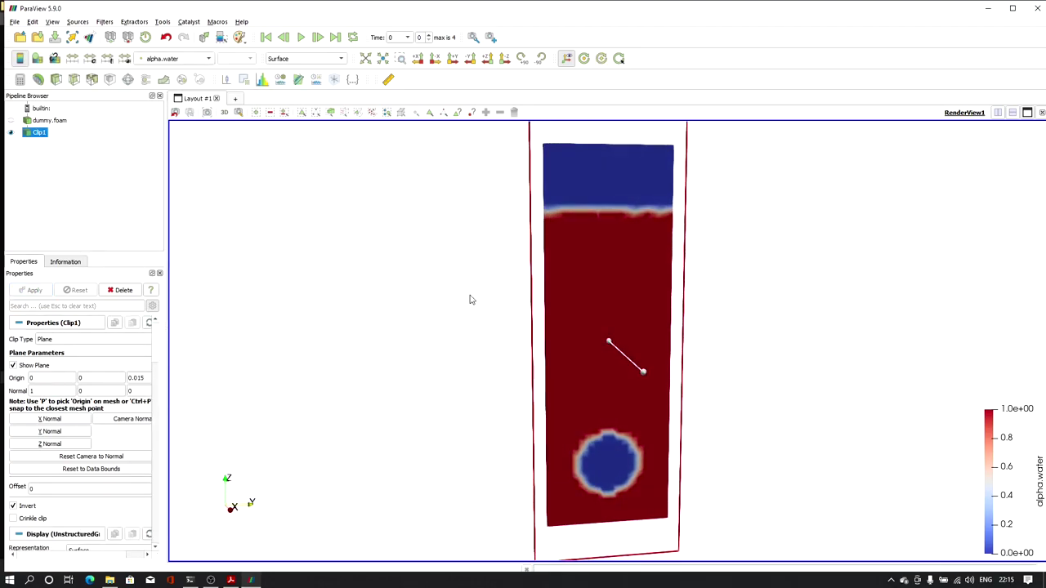
pyautogui.click(12, 365)
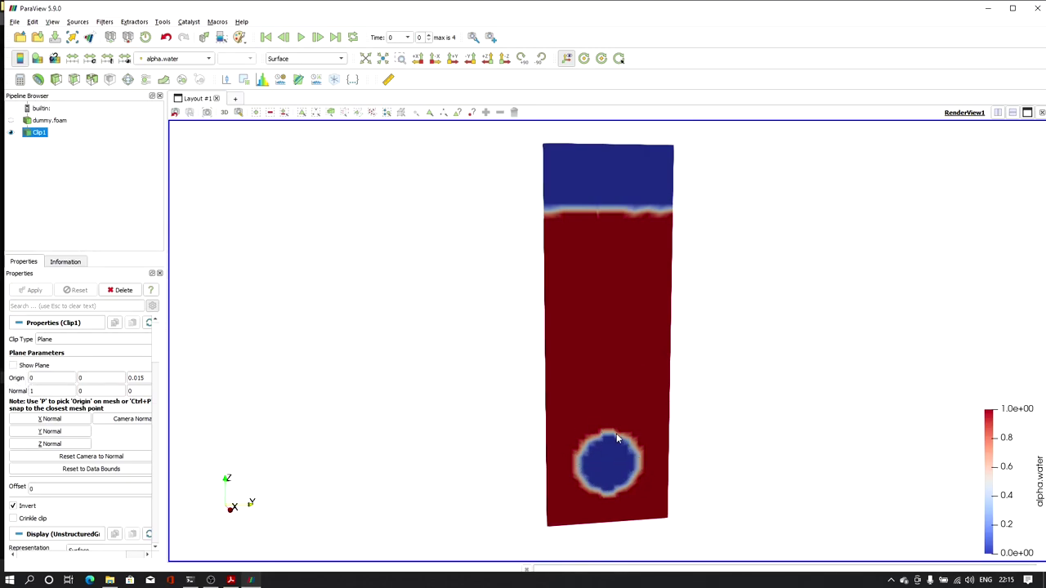
pyautogui.moveTo(579, 184); pyautogui.dragTo(622, 338)
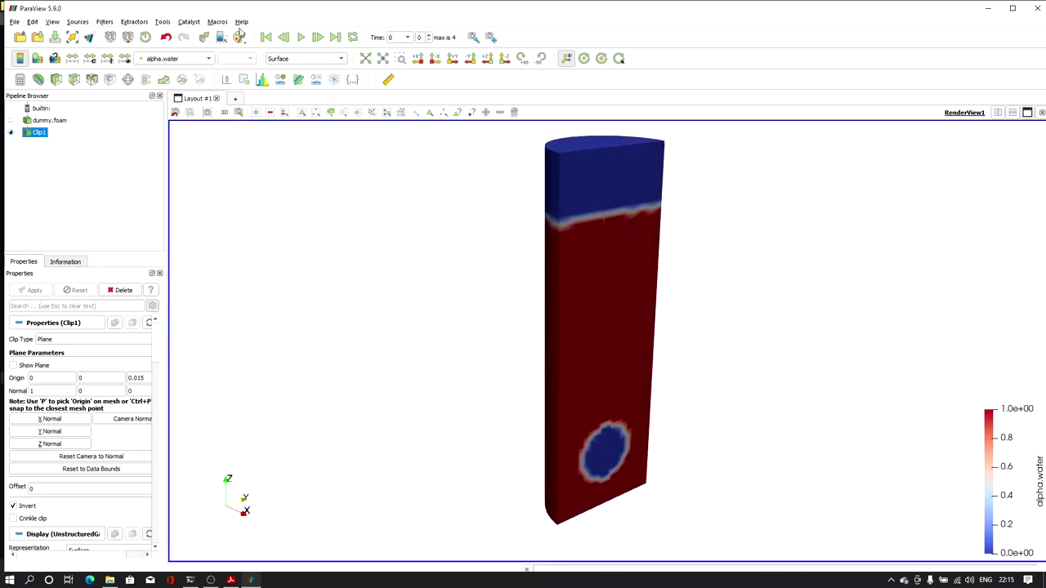
# - Advance the clipped cylinder through the time steps 0.05, 0.1, 0.15 and 0.2 and examine the bubble rising to the water surface
pyautogui.click(318, 41)
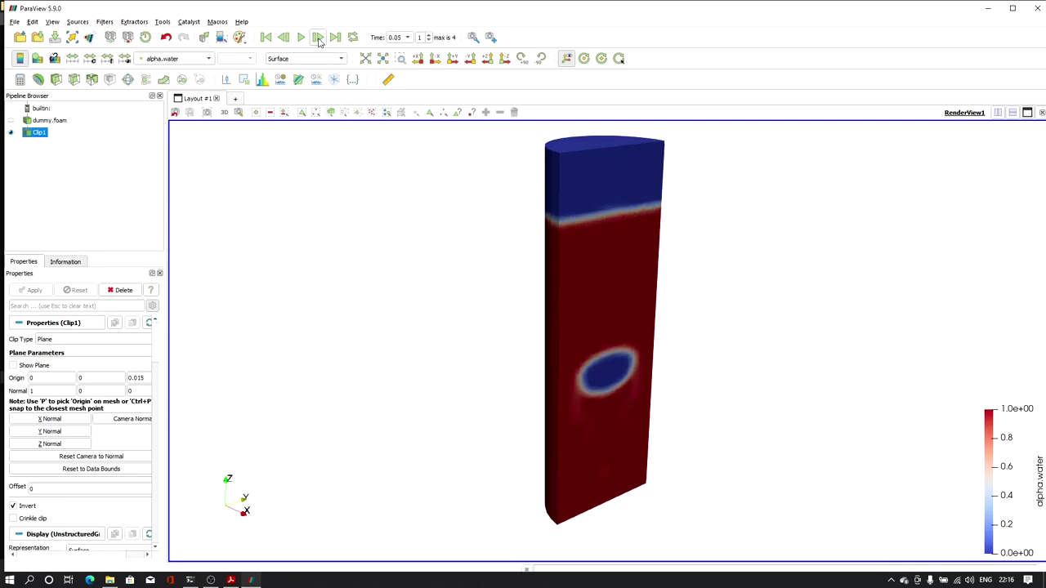
pyautogui.moveTo(439, 254); pyautogui.dragTo(387, 229)
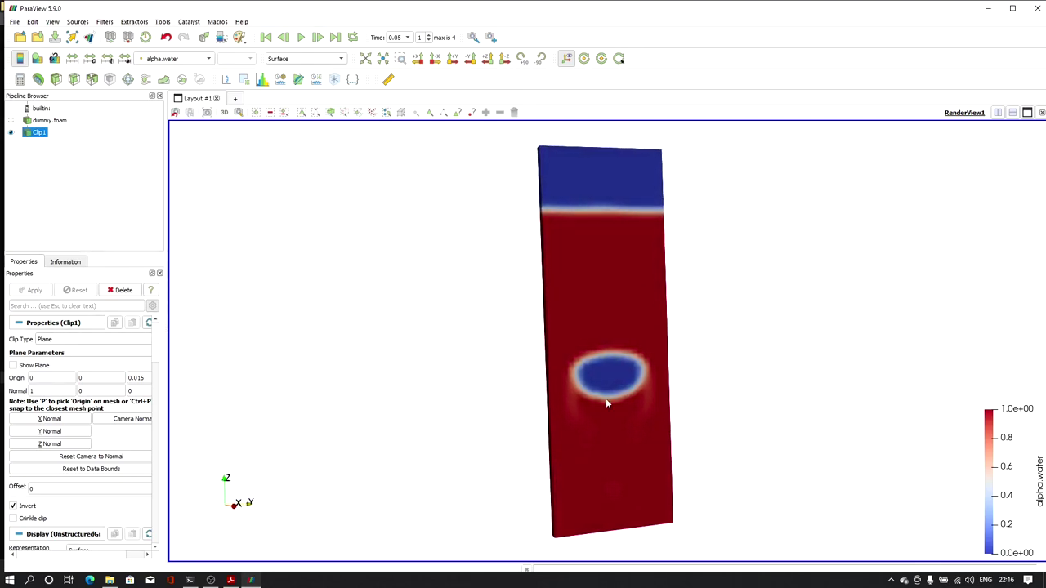
pyautogui.moveTo(607, 359); pyautogui.dragTo(546, 334)
pyautogui.click(318, 39)
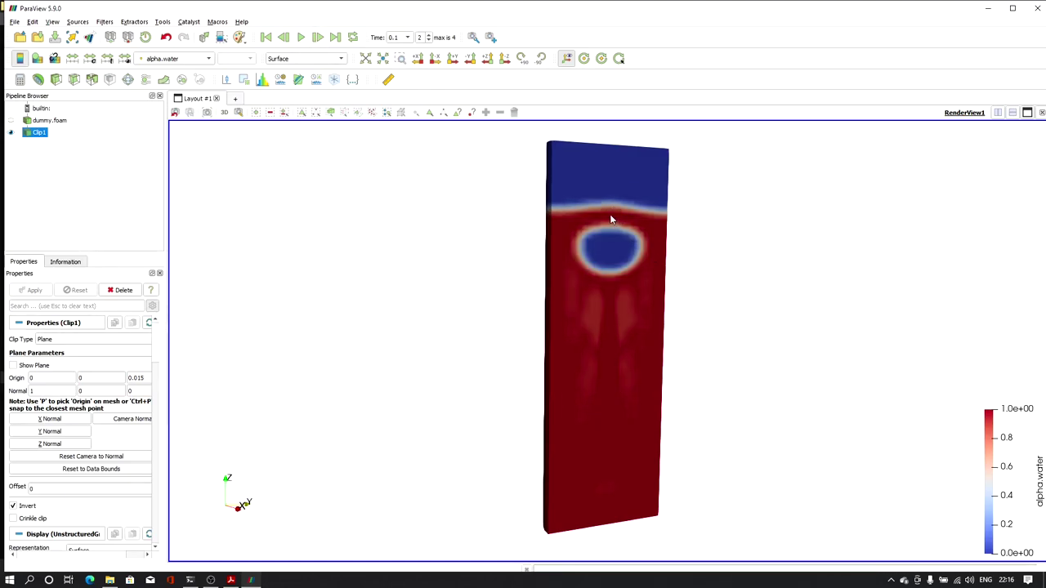
pyautogui.click(318, 39)
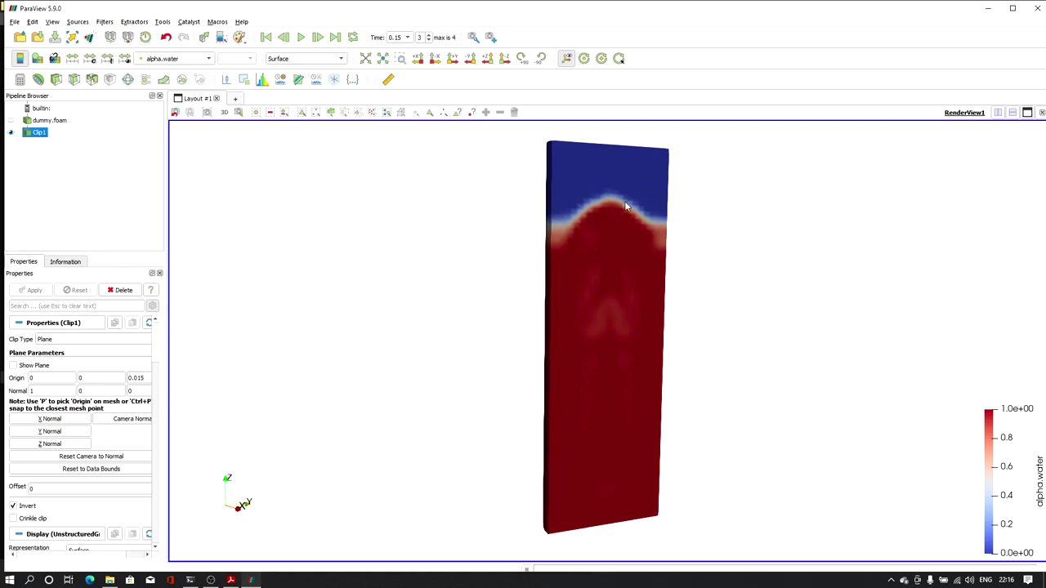
pyautogui.click(318, 39)
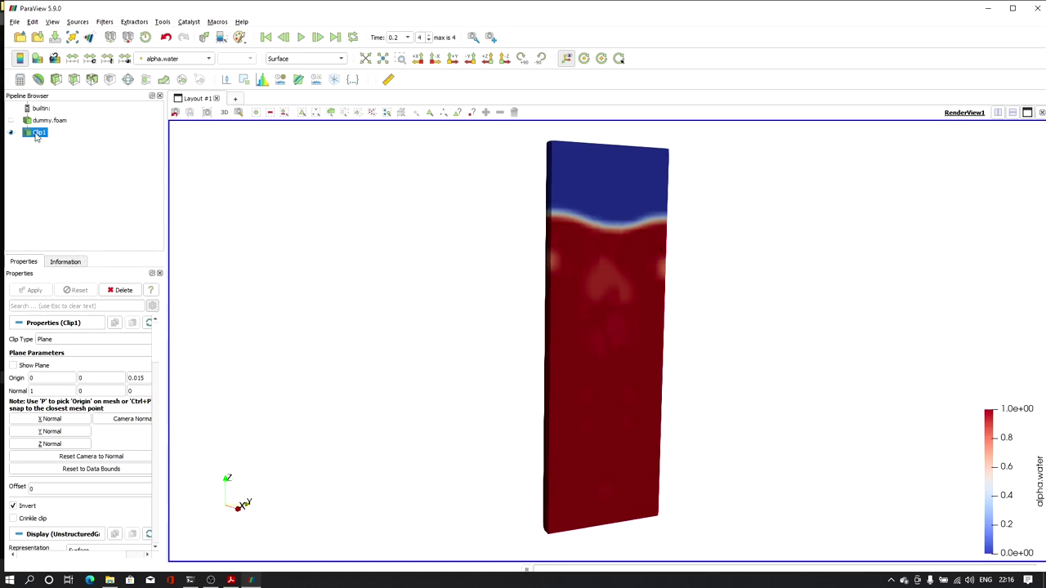
# - Delete the clip and return to the first time step
pyautogui.click(121, 290)
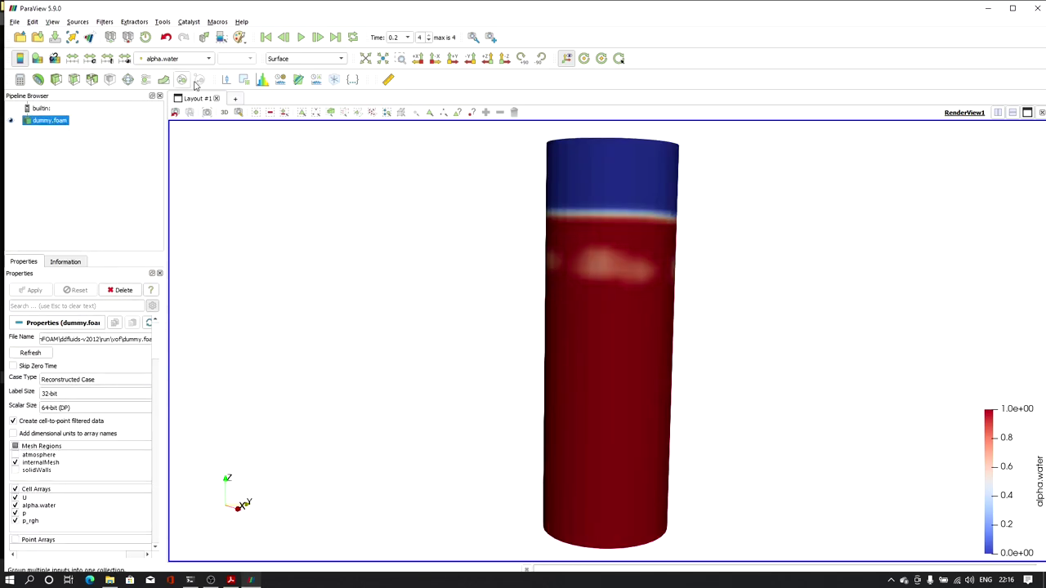
pyautogui.click(266, 38)
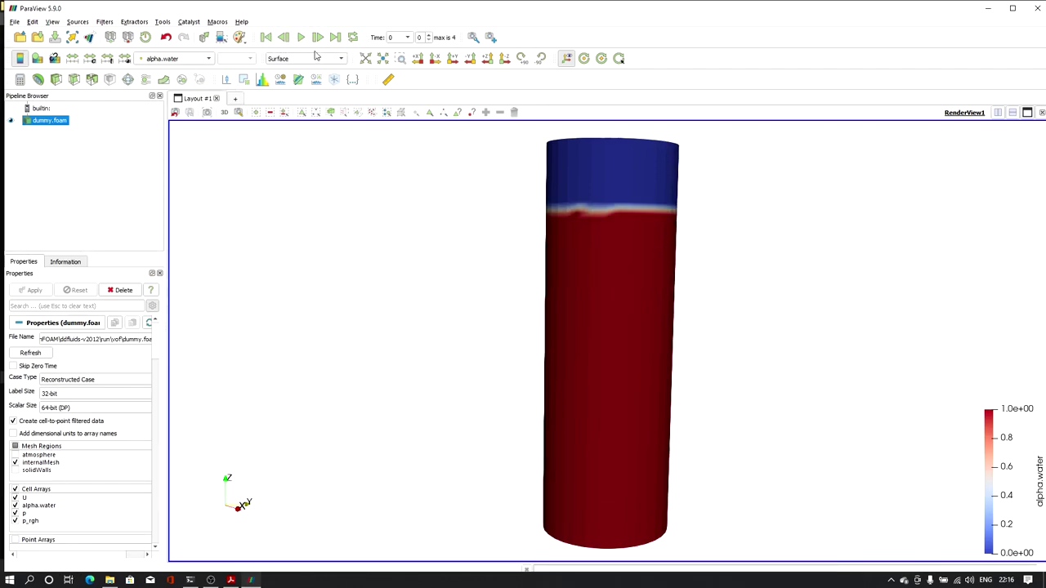
# - Create a Contour of dummy.foam by alpha.water with an isosurface value of 0.5
pyautogui.click(38, 79)
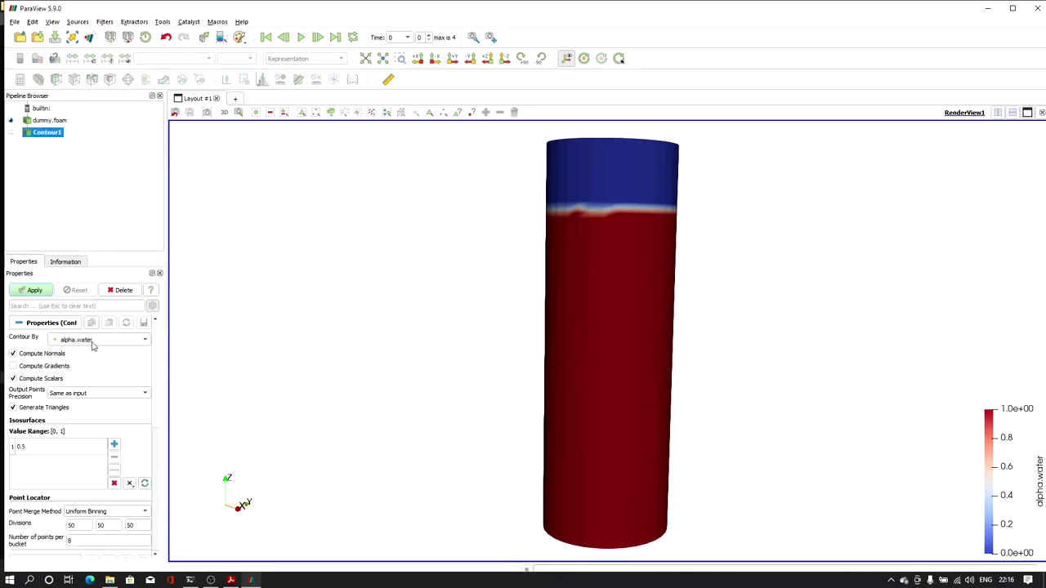
pyautogui.click(27, 450)
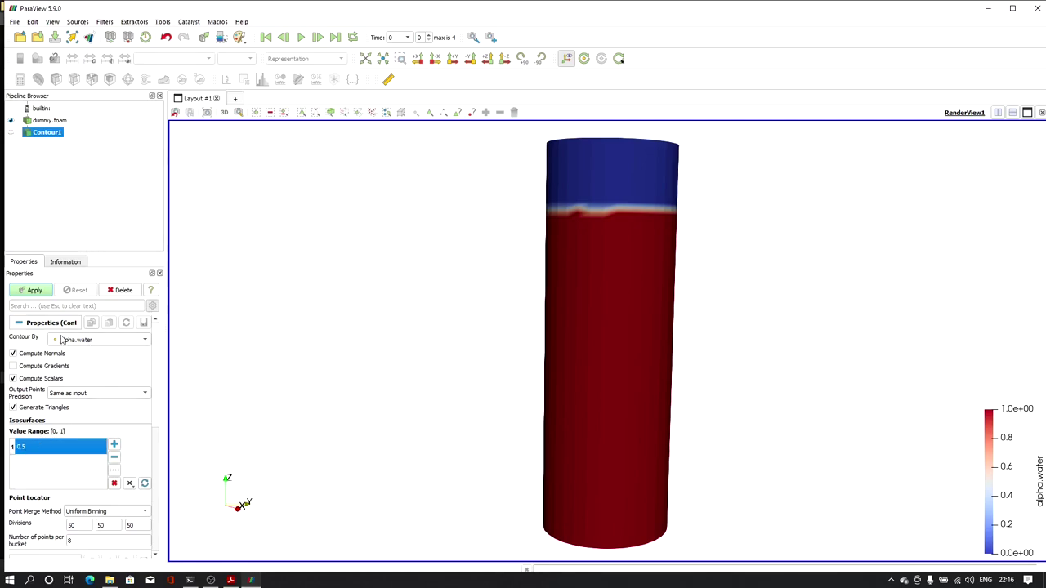
pyautogui.click(33, 291)
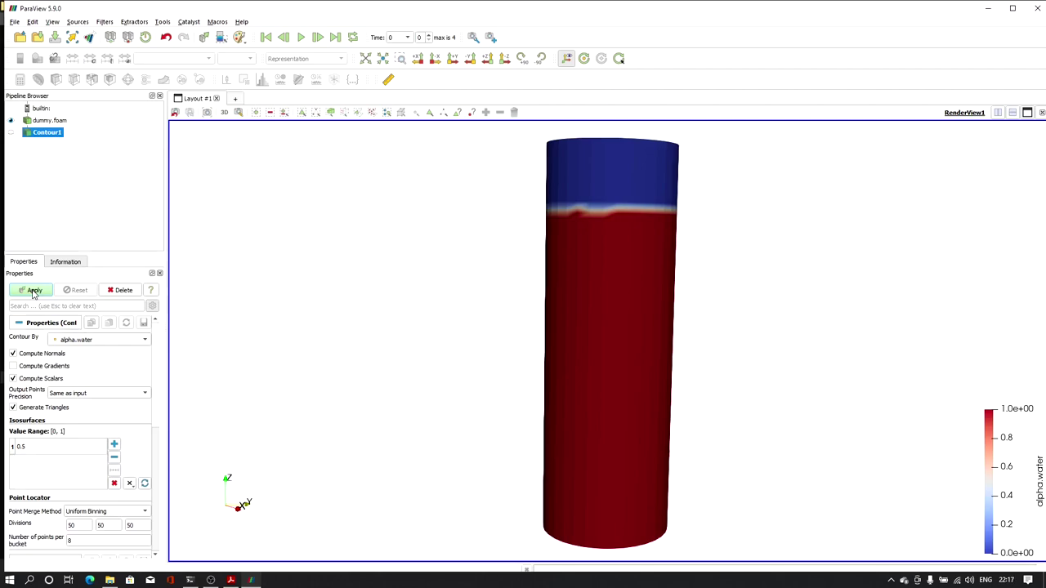
pyautogui.moveTo(560, 334)
pyautogui.mouseDown()
pyautogui.moveTo(547, 352)
pyautogui.moveTo(558, 344)
pyautogui.mouseUp()
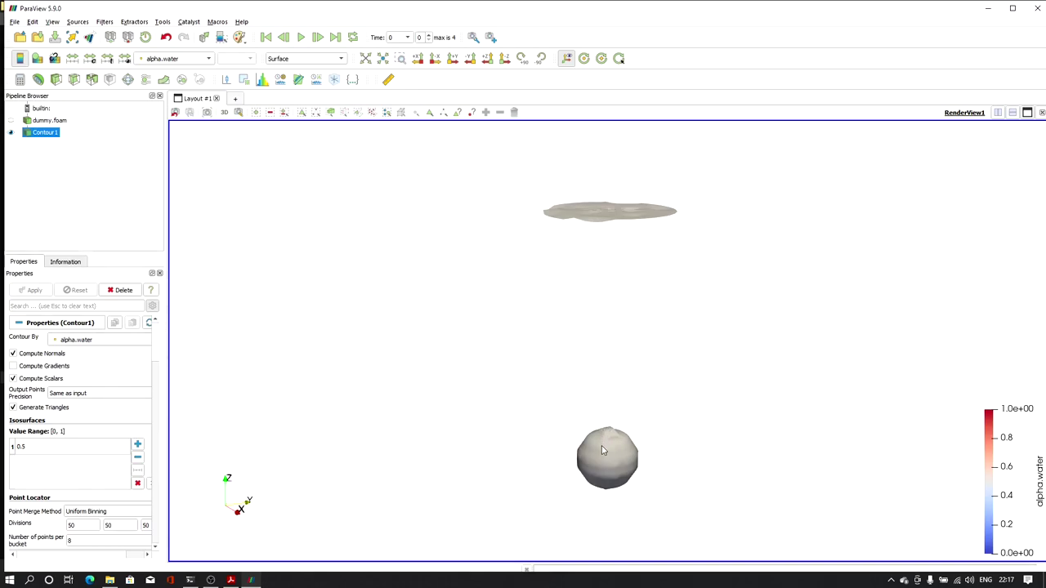
# - Show the dummy.foam mesh together with the contour and set its representation to Wireframe
pyautogui.click(37, 124)
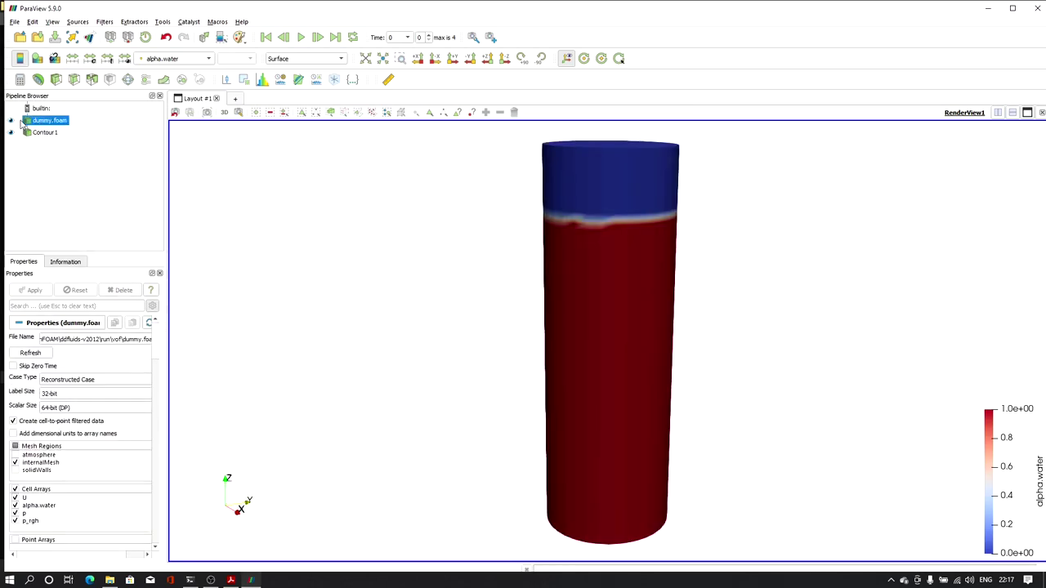
pyautogui.click(304, 59)
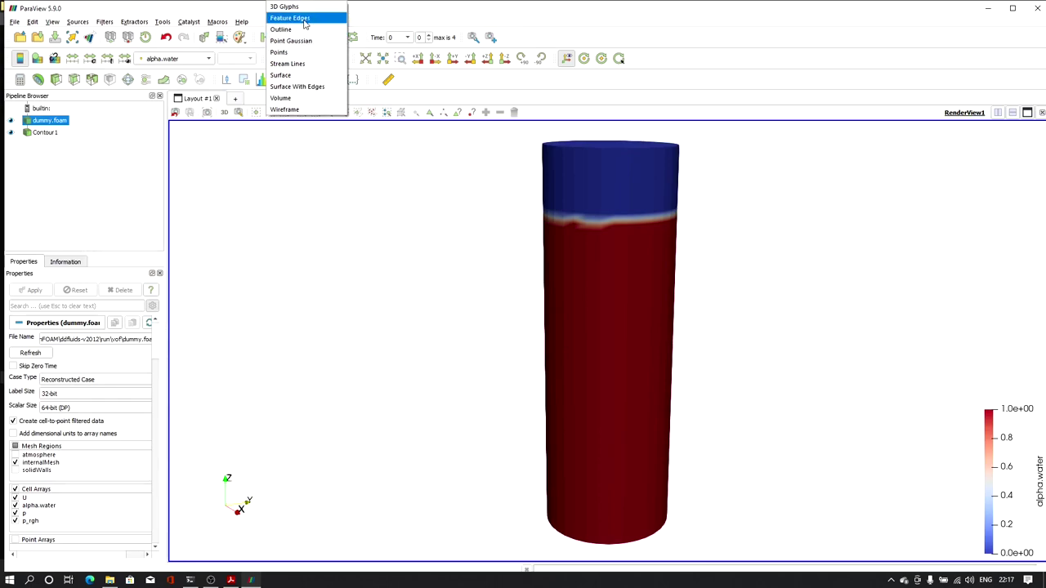
pyautogui.click(305, 20)
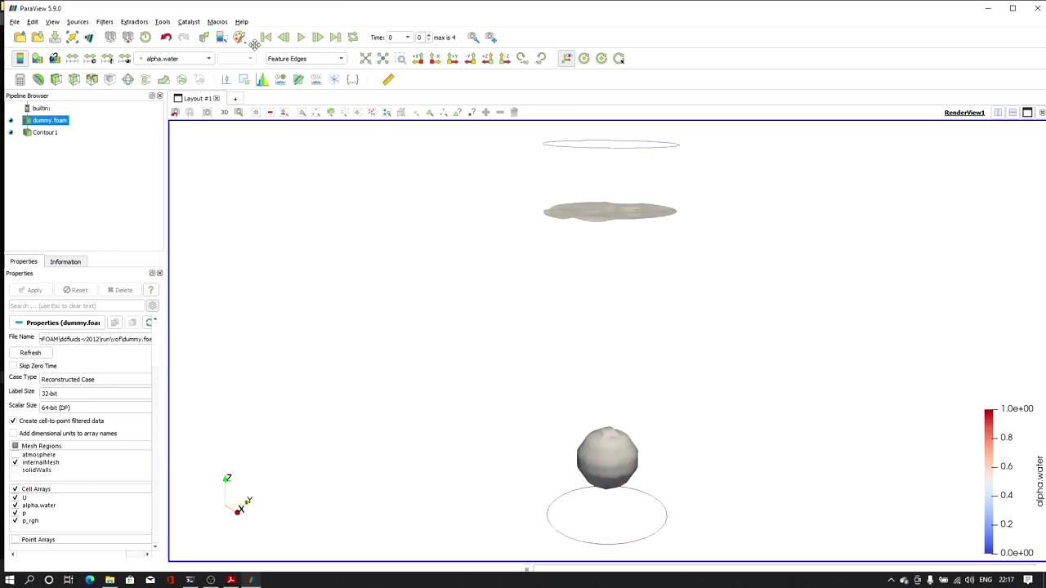
pyautogui.click(292, 58)
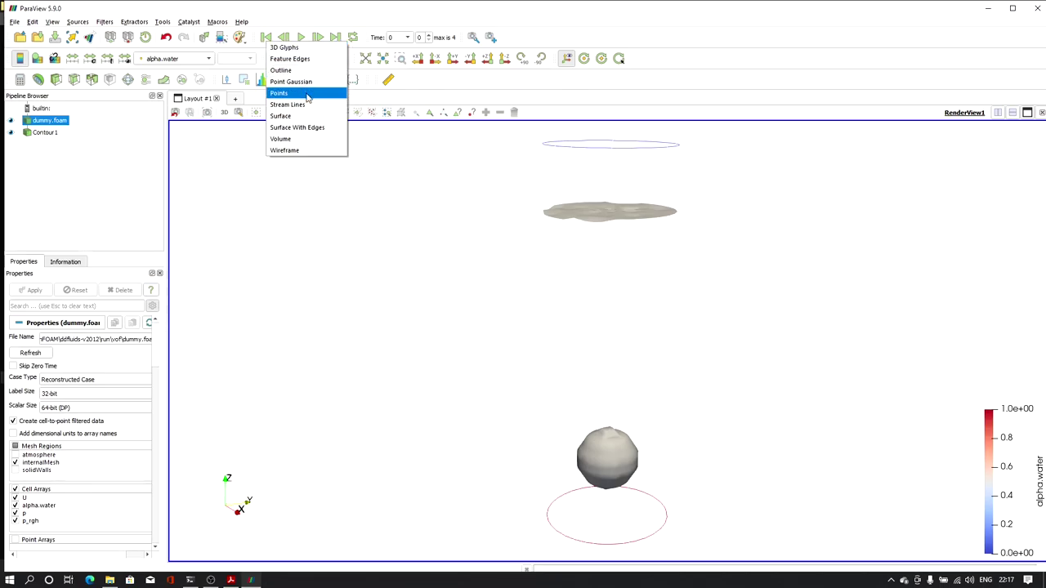
pyautogui.click(291, 152)
pyautogui.moveTo(437, 228)
pyautogui.mouseDown()
pyautogui.moveTo(460, 210)
pyautogui.moveTo(443, 219)
pyautogui.mouseUp()
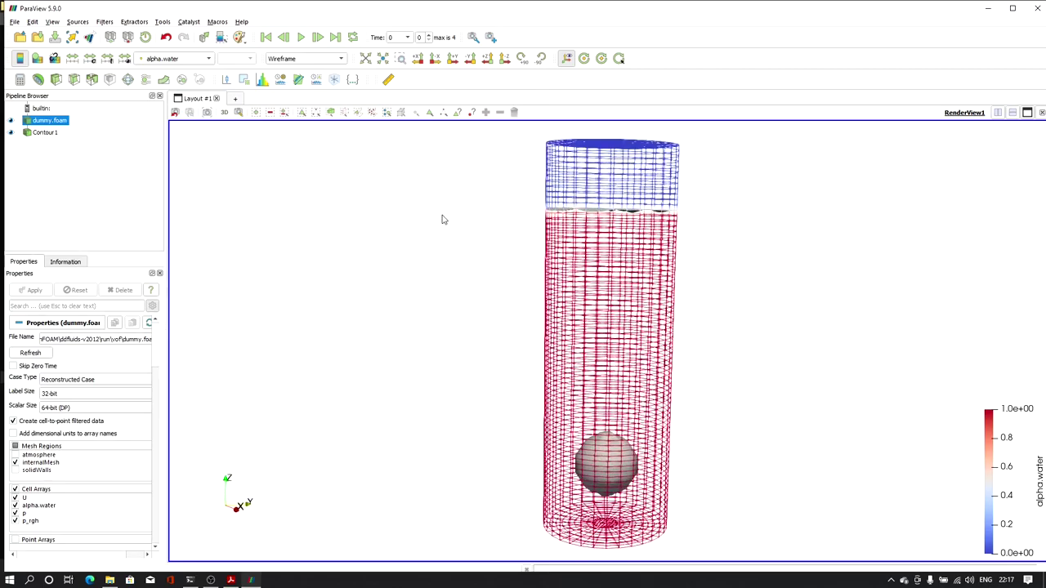
# - Colour the dummy.foam wireframe with Solid Color instead of the alpha.water field
pyautogui.click(165, 59)
pyautogui.click(170, 36)
pyautogui.moveTo(378, 207)
pyautogui.mouseDown()
pyautogui.moveTo(413, 243)
pyautogui.moveTo(381, 210)
pyautogui.mouseUp()
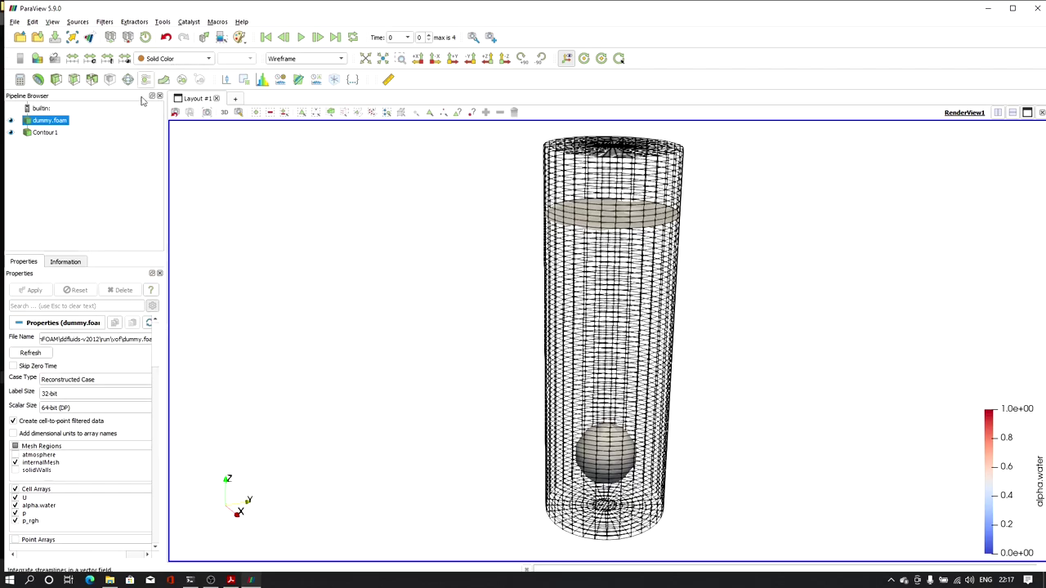
# - Select the contour and reapply its colouring by alpha.water so the colour range fits the isosurface
pyautogui.press('Down')
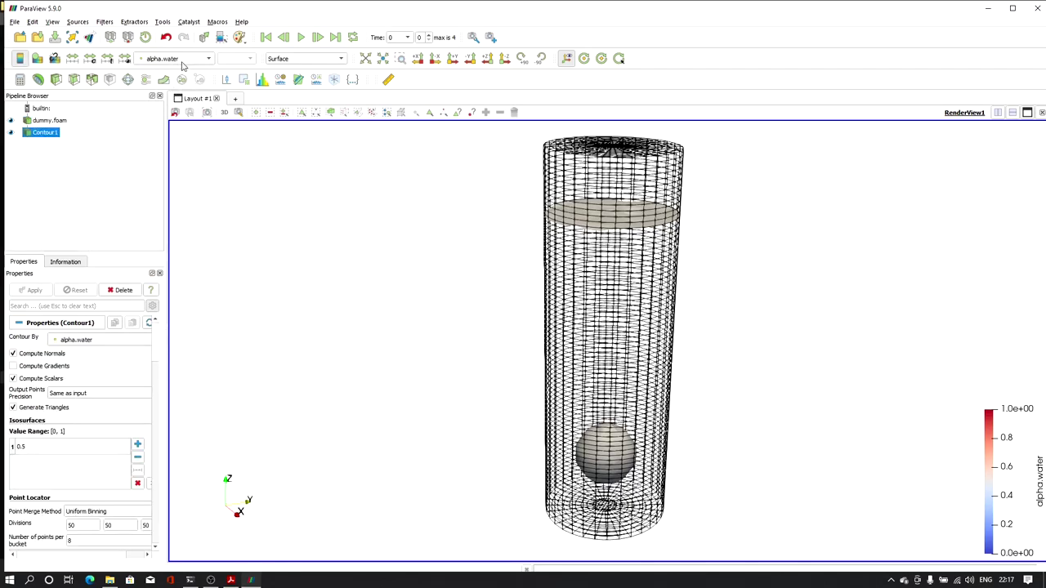
pyautogui.click(184, 61)
pyautogui.click(187, 60)
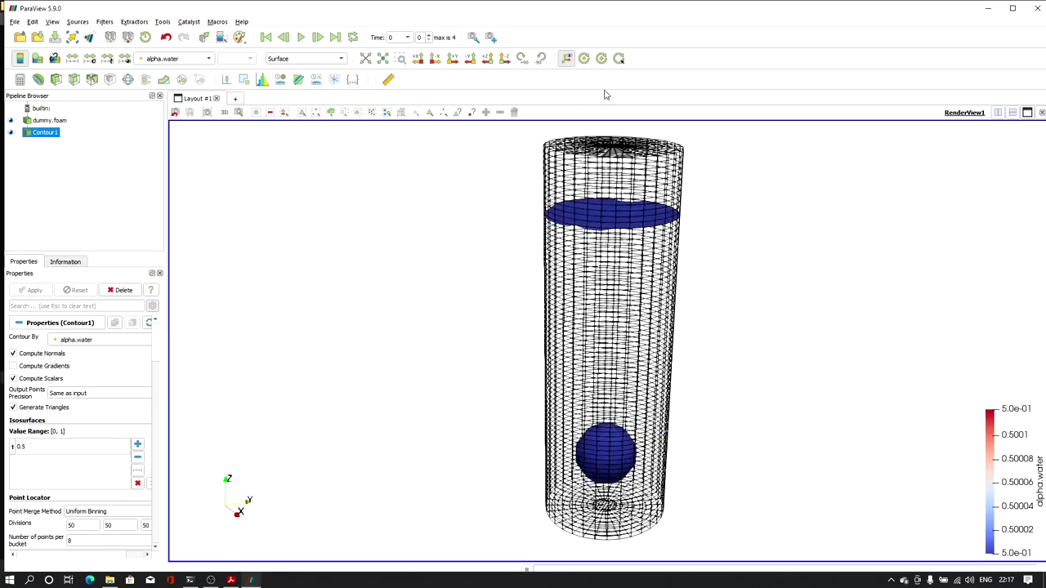
# - Maximise the window and play the contour animation twice to examine the bubble rising inside the wireframe cylinder
pyautogui.click(1012, 10)
pyautogui.moveTo(704, 253)
pyautogui.mouseDown()
pyautogui.moveTo(691, 248)
pyautogui.moveTo(701, 263)
pyautogui.mouseUp()
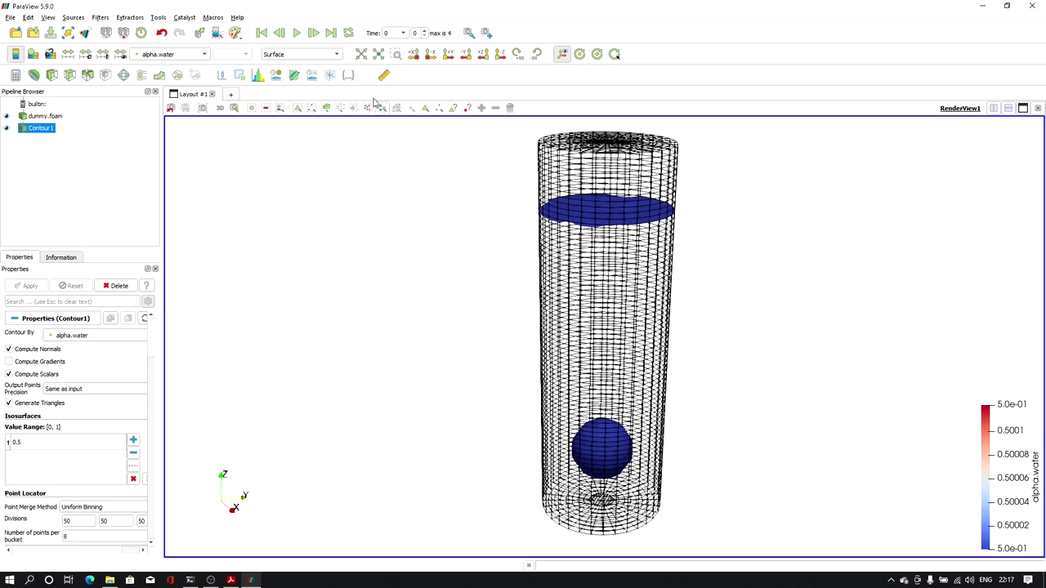
pyautogui.click(299, 35)
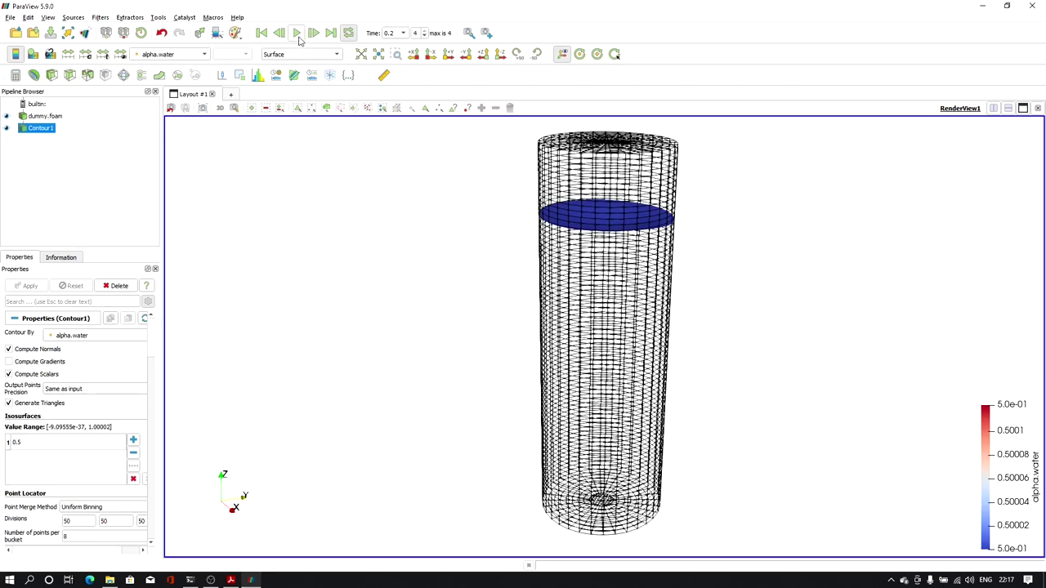
pyautogui.click(297, 35)
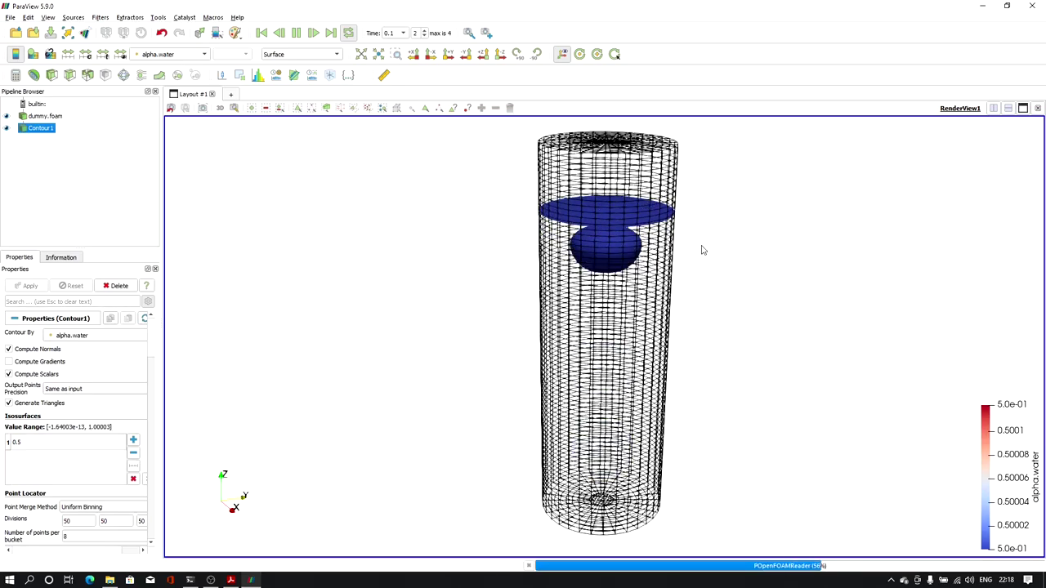
# - Switch from ParaView back to the Ubuntu-20.04 terminal in the vof case folder
pyautogui.hotkey('alt', 'Tab')
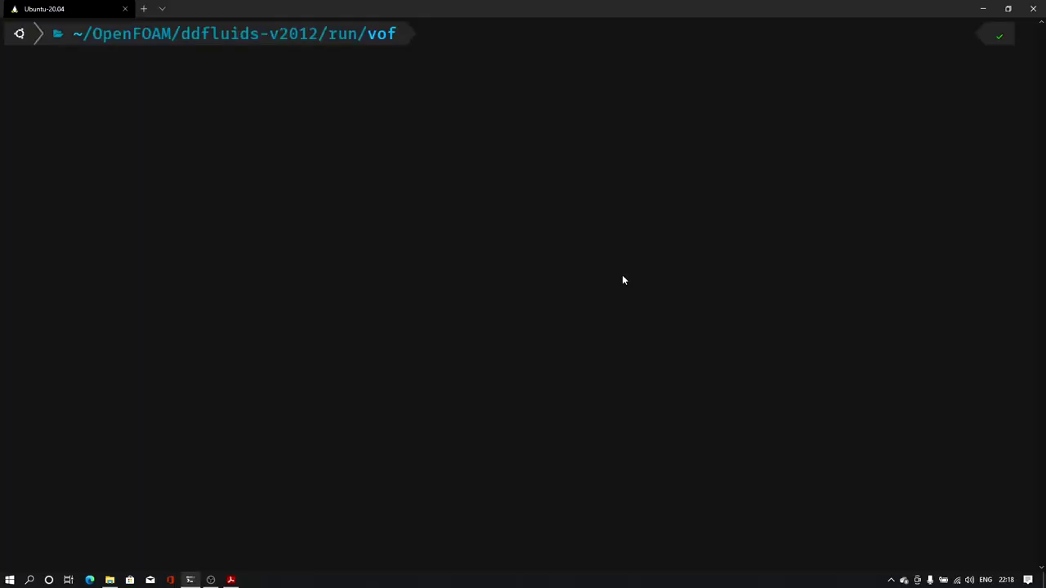